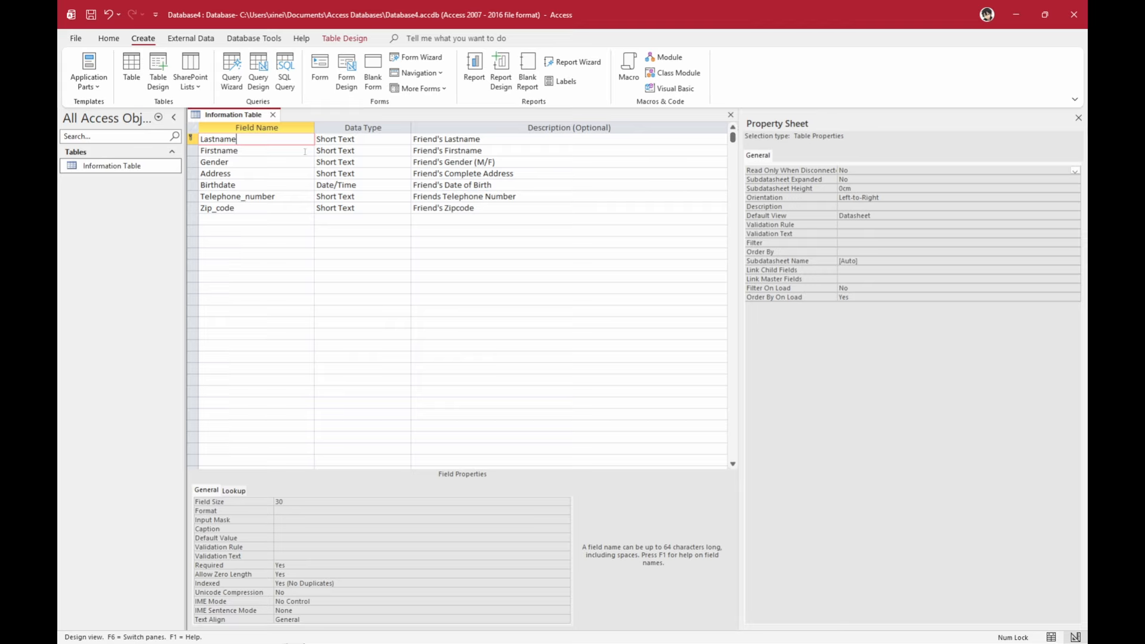
Examine the field properties of each Information Table field from Firstname through Zip_code
left_click(304, 151)
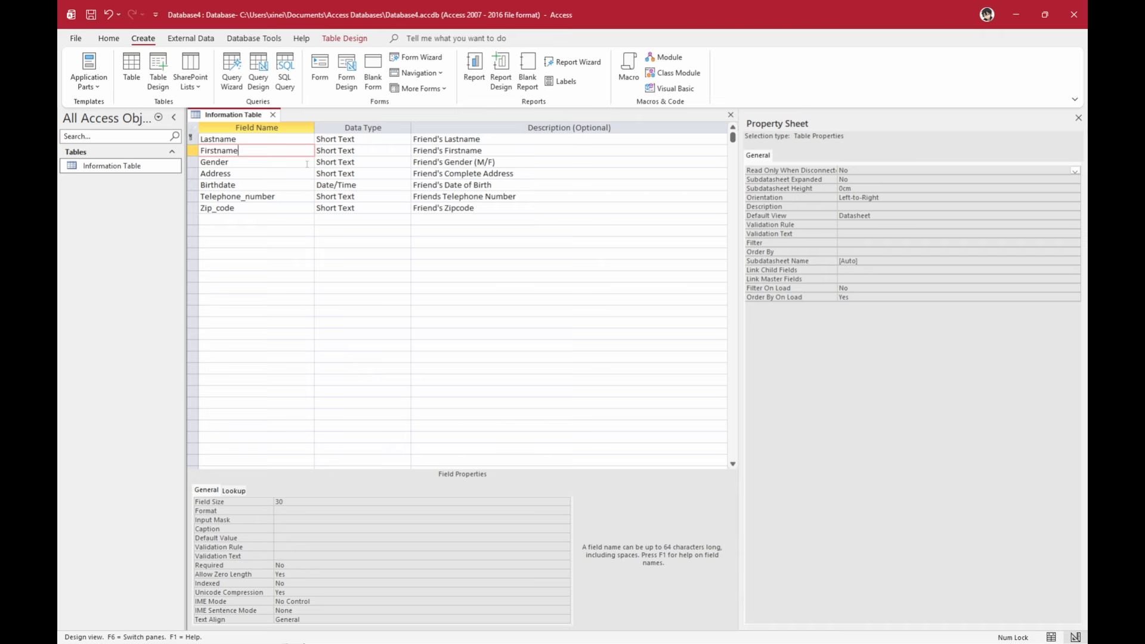
left_click(306, 164)
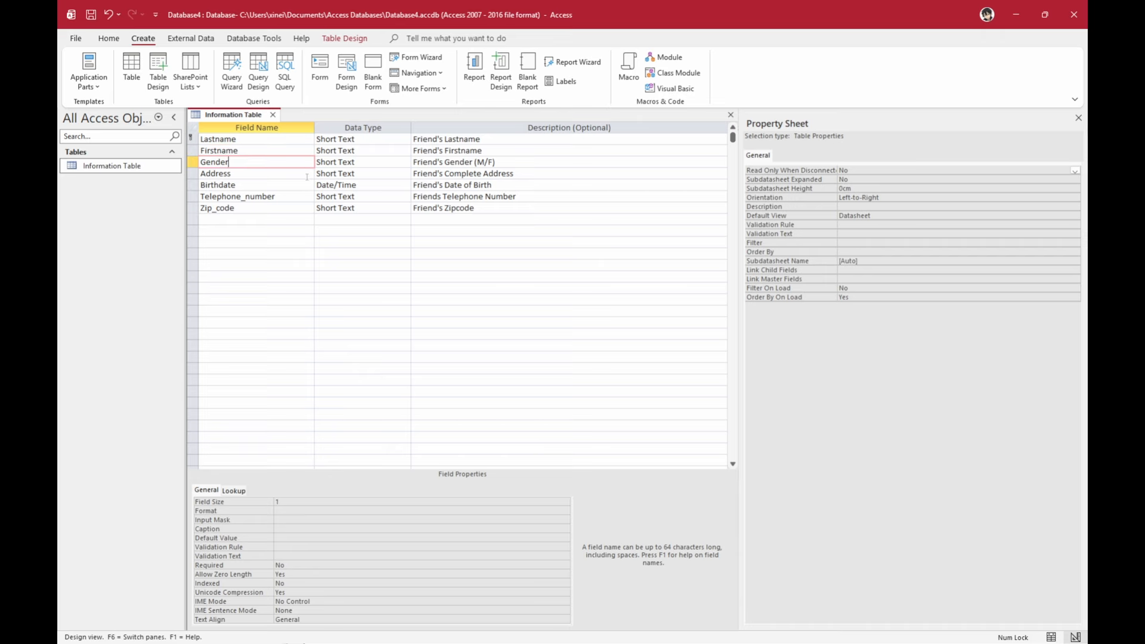
left_click(307, 176)
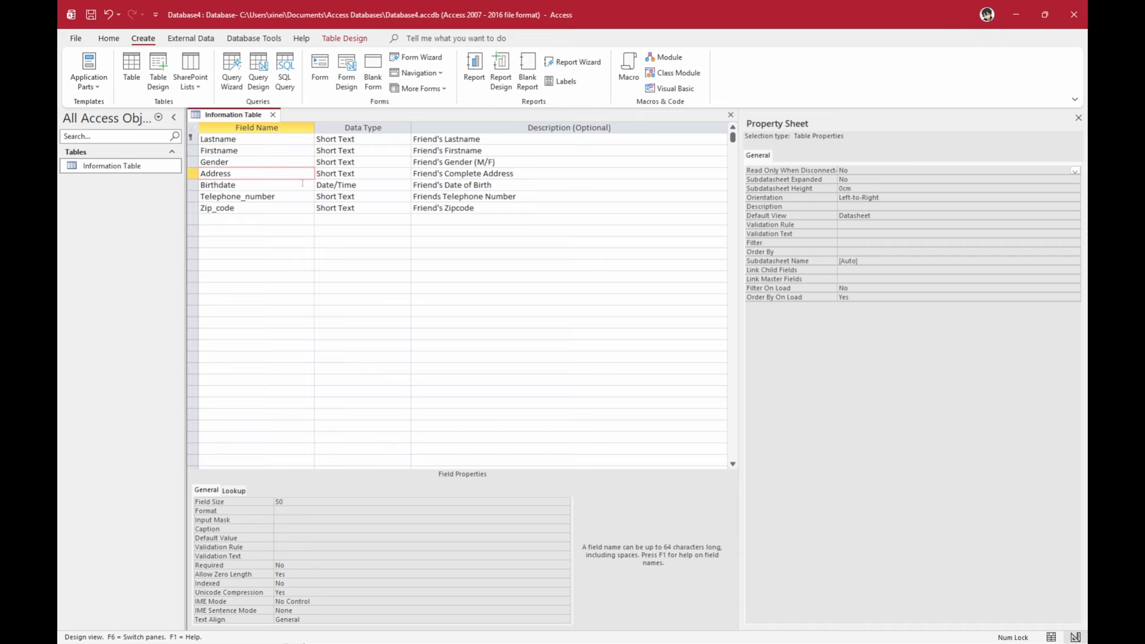
left_click(302, 185)
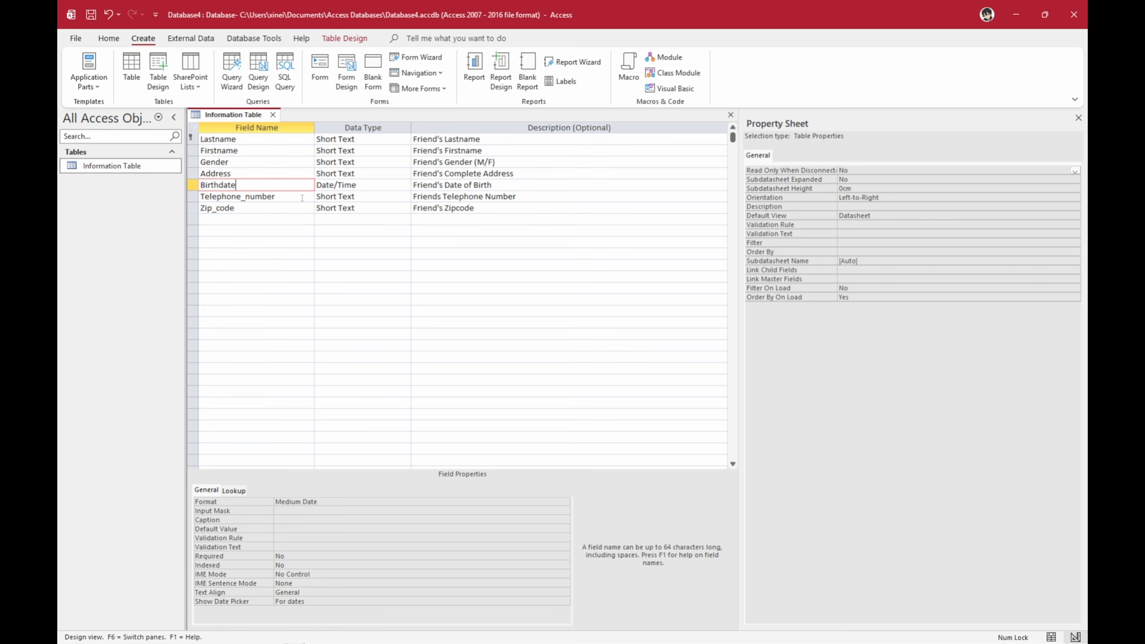
left_click(302, 198)
left_click(300, 207)
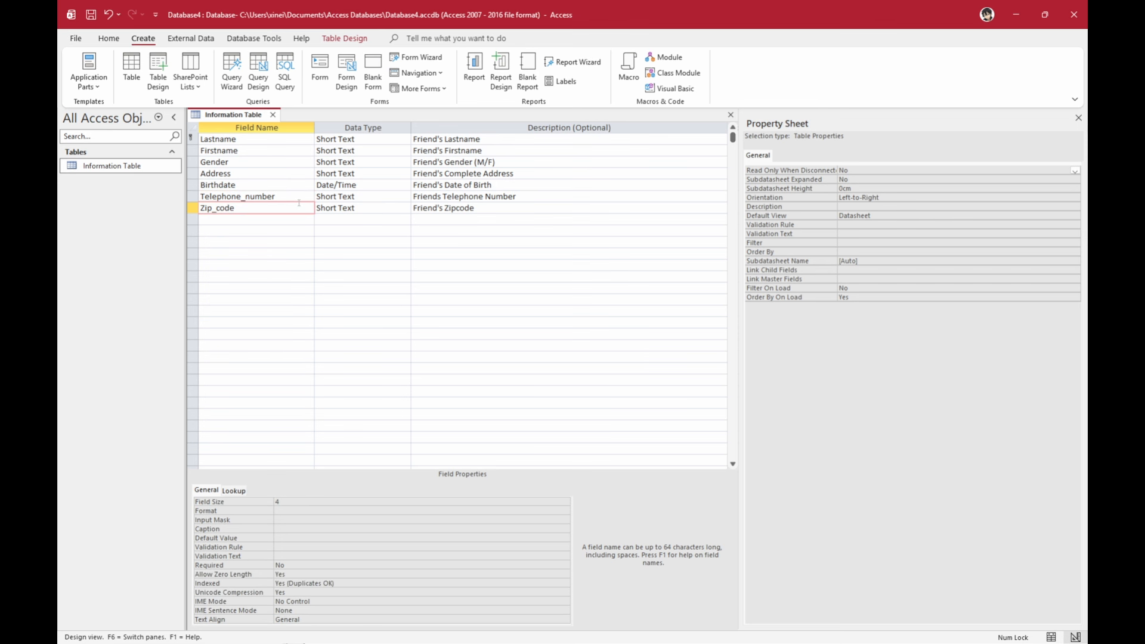
Save the Information Table design and start a Form Wizard form that includes all of its fields
right_click(243, 116)
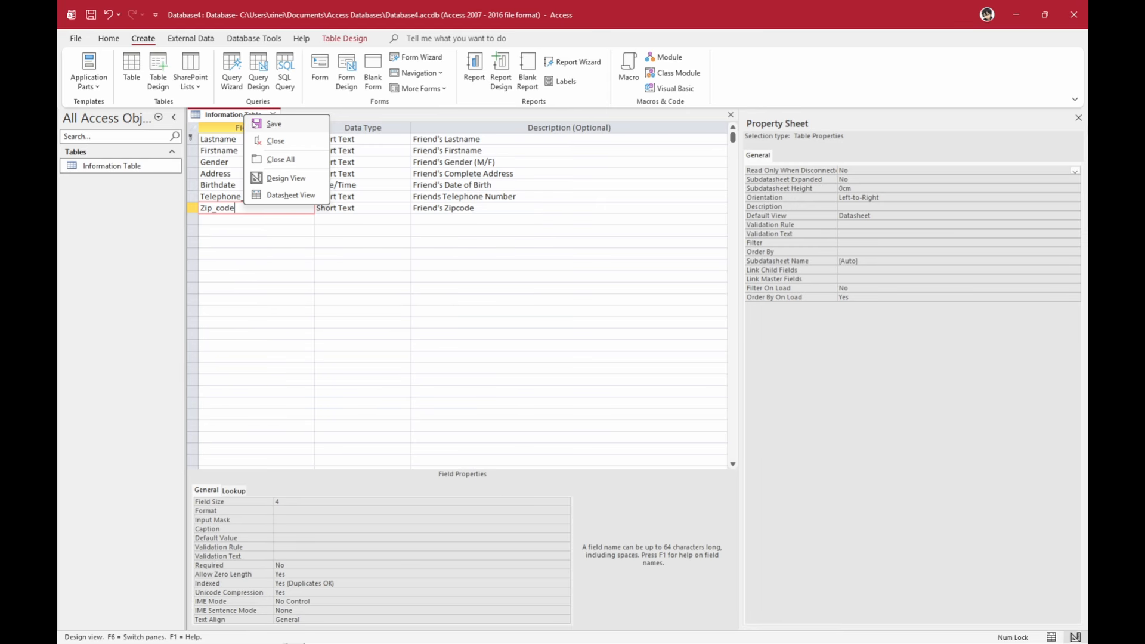
left_click(271, 125)
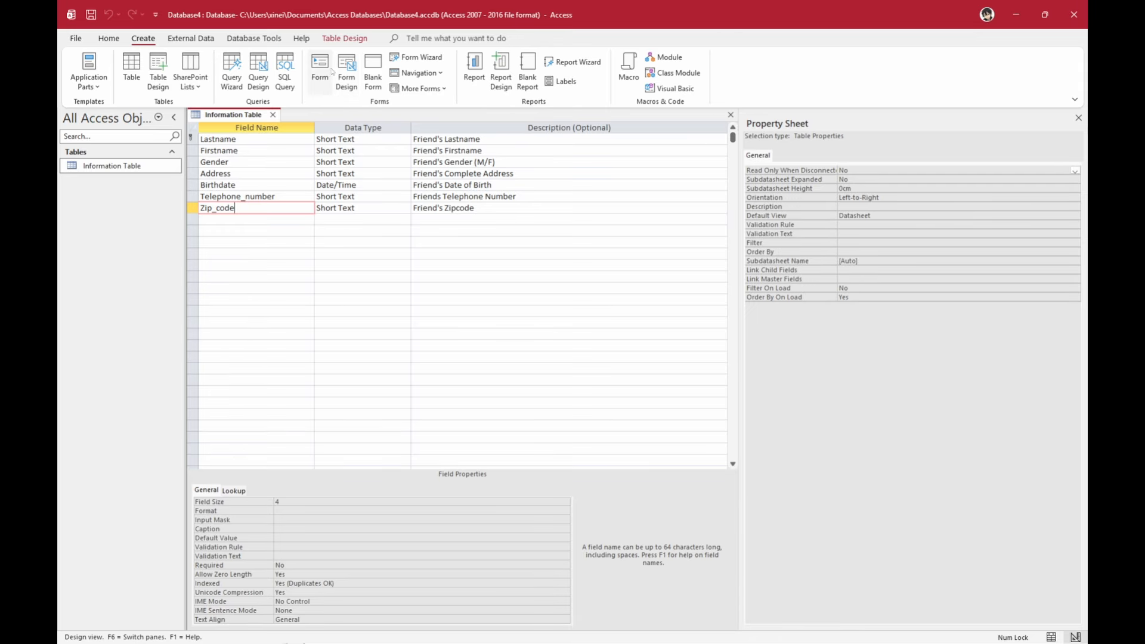
left_click(426, 58)
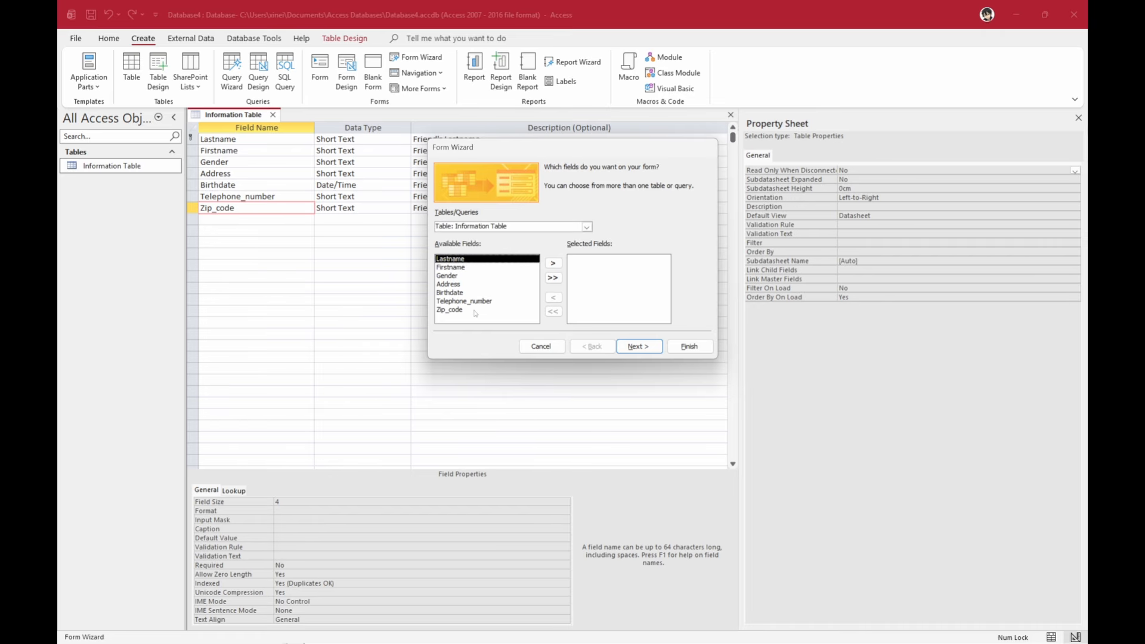
left_click(554, 278)
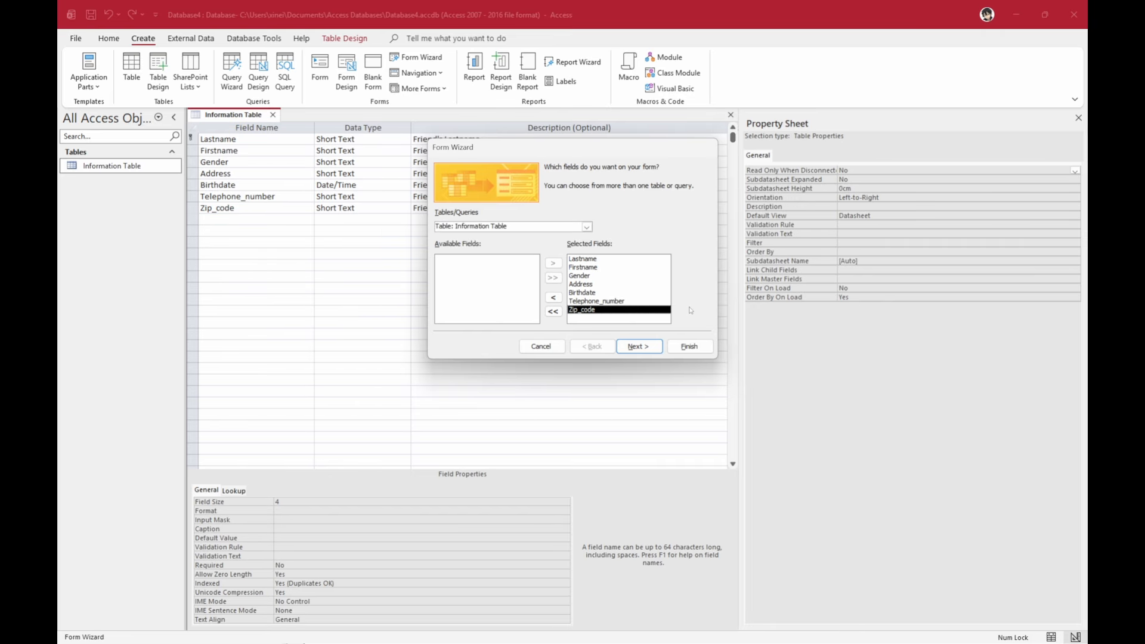
left_click(655, 347)
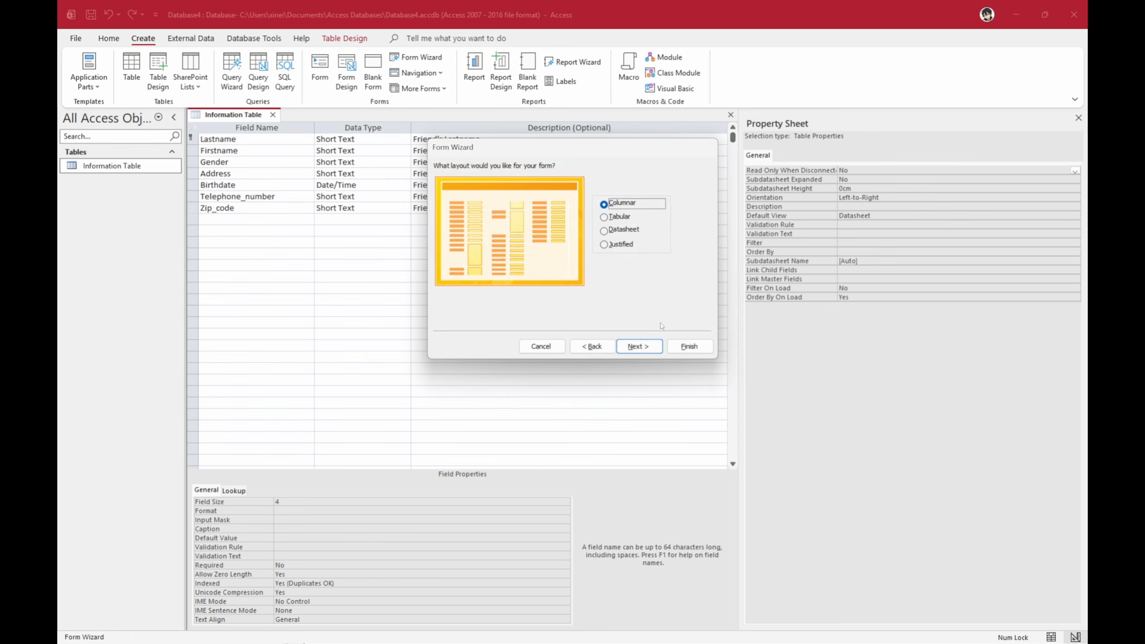
Compare the Tabular, Datasheet and Justified layouts, choose Columnar, and finish creating the form
left_click(629, 219)
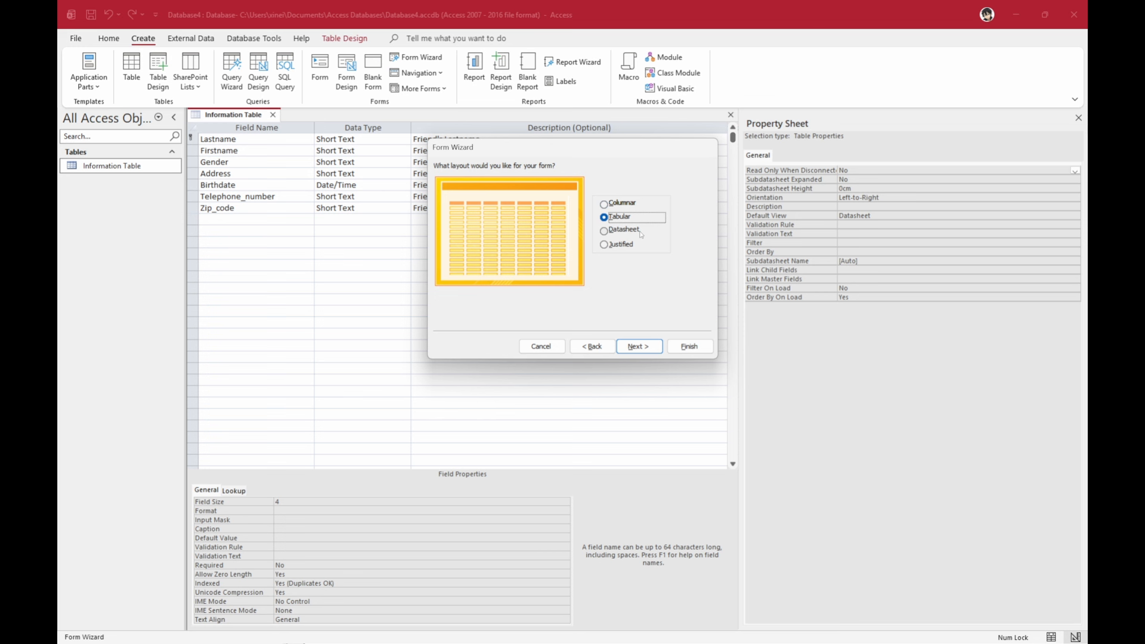
left_click(638, 232)
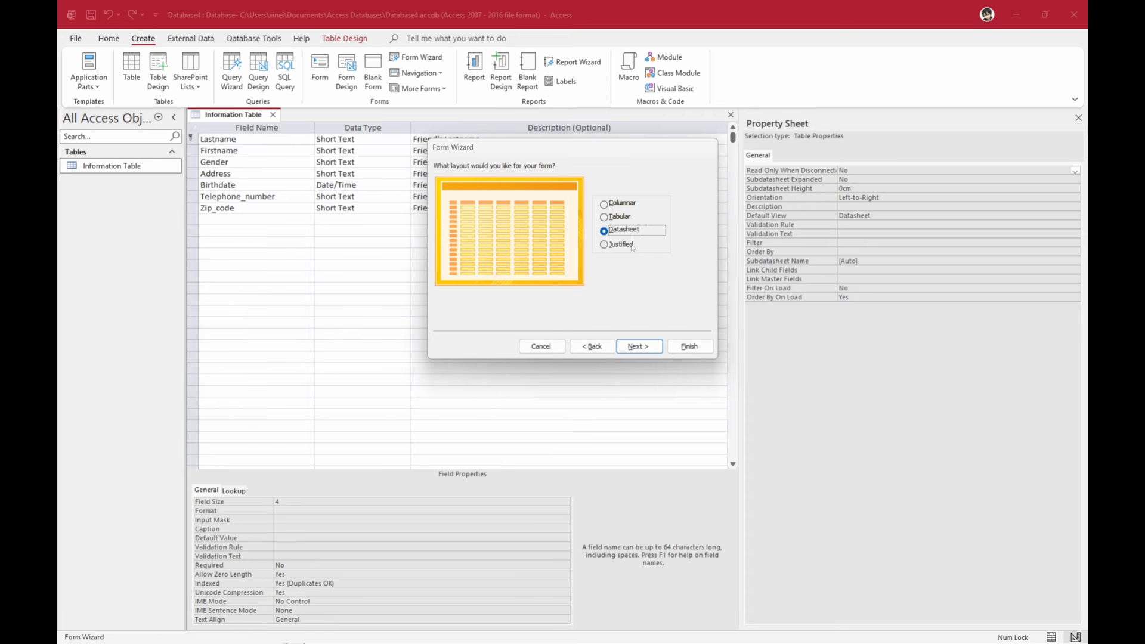
left_click(630, 246)
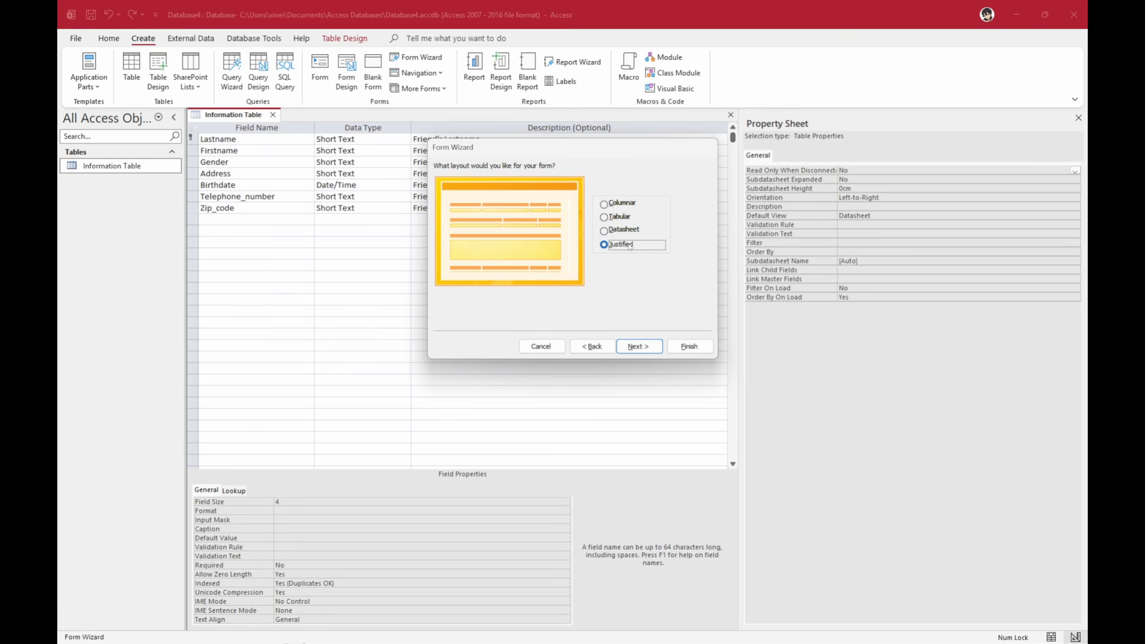
left_click(628, 206)
left_click(649, 346)
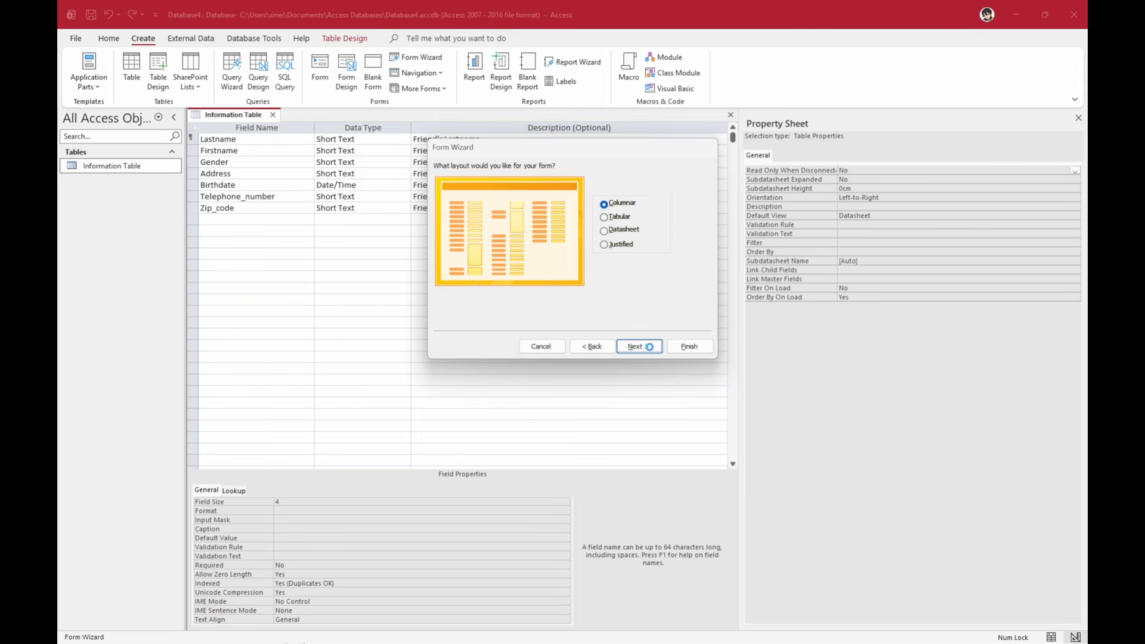
left_click(690, 346)
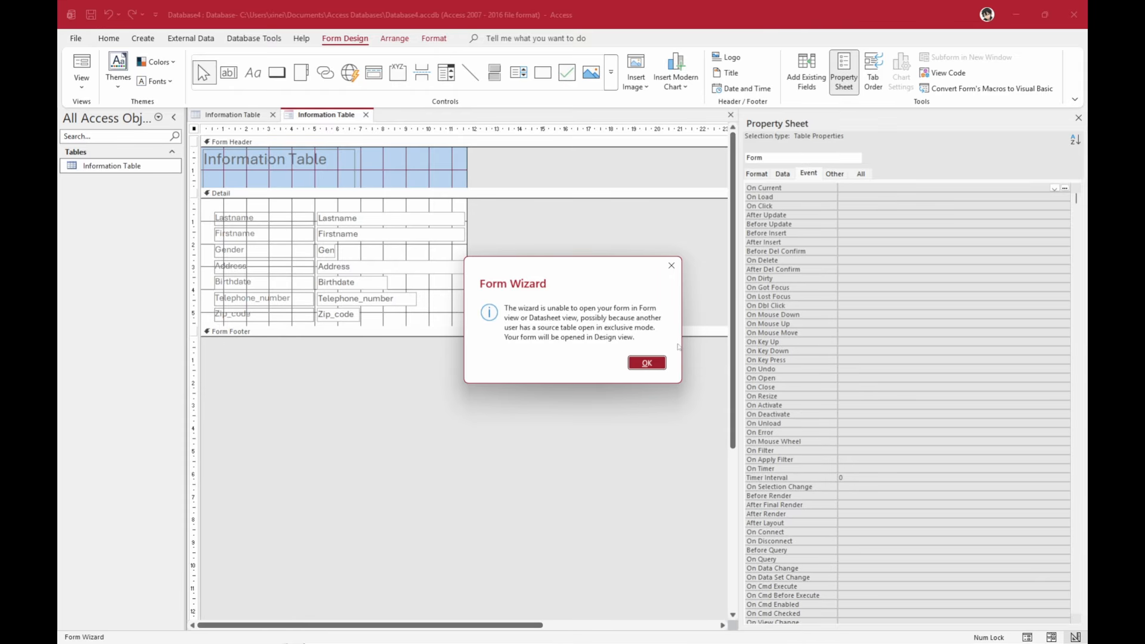
left_click(661, 362)
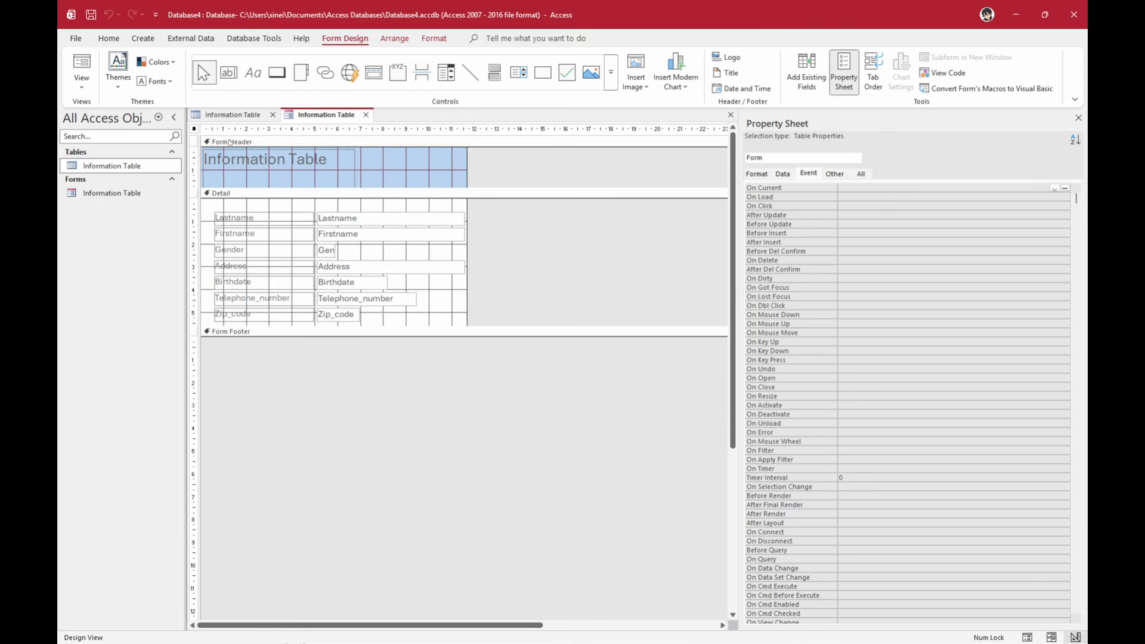
Close the Information Table's table design, keeping only the new form open
left_click(121, 196)
right_click(122, 196)
left_click(263, 118)
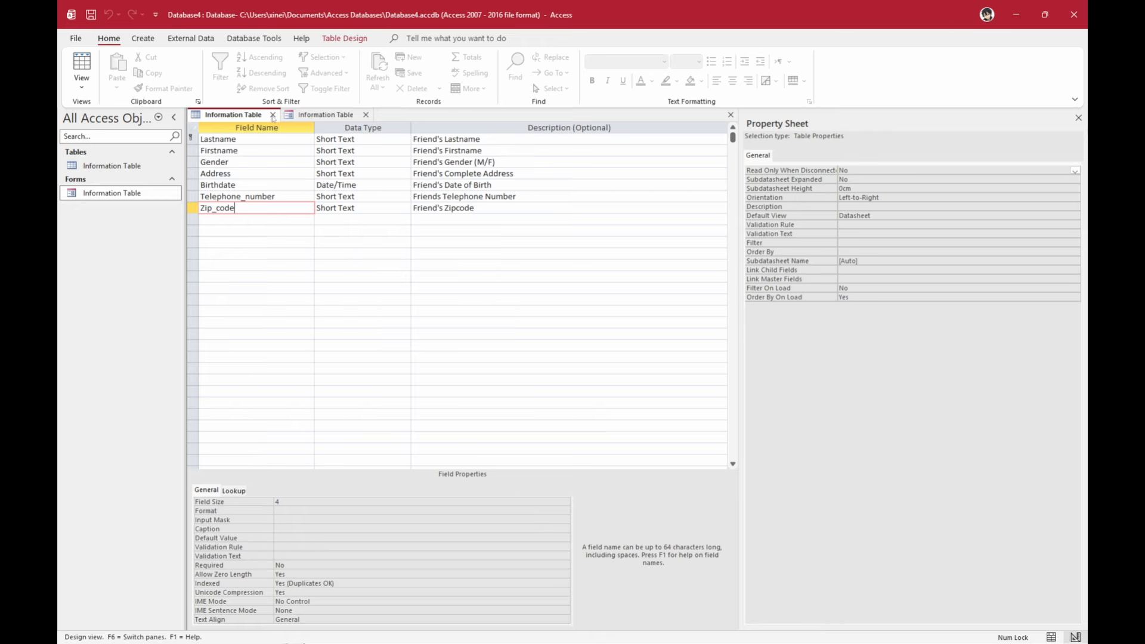
left_click(273, 116)
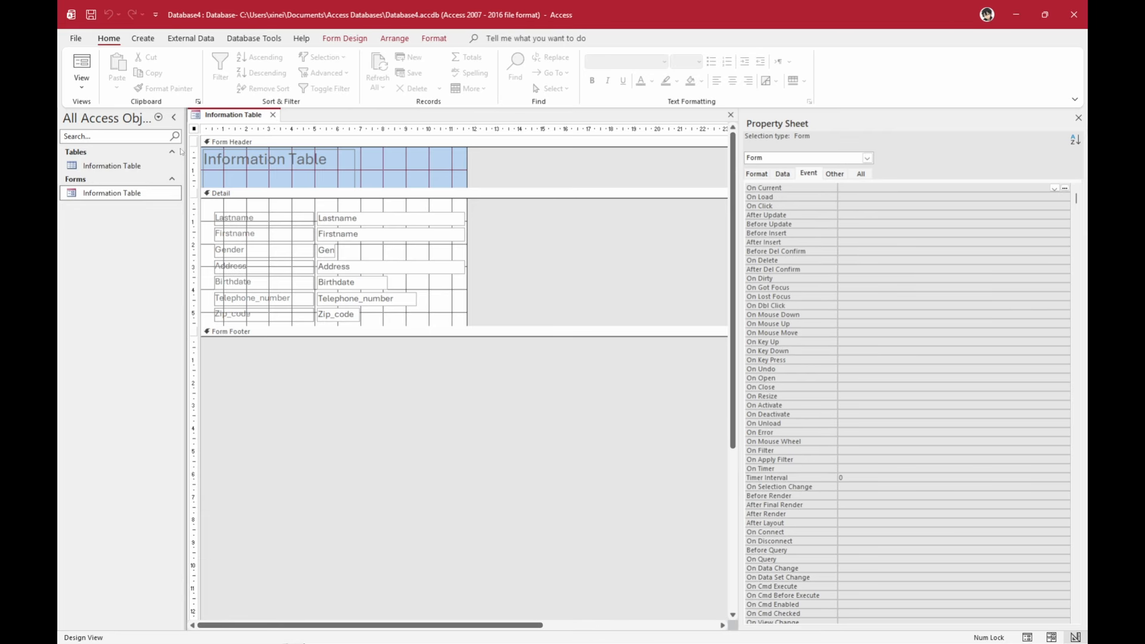
left_click(81, 87)
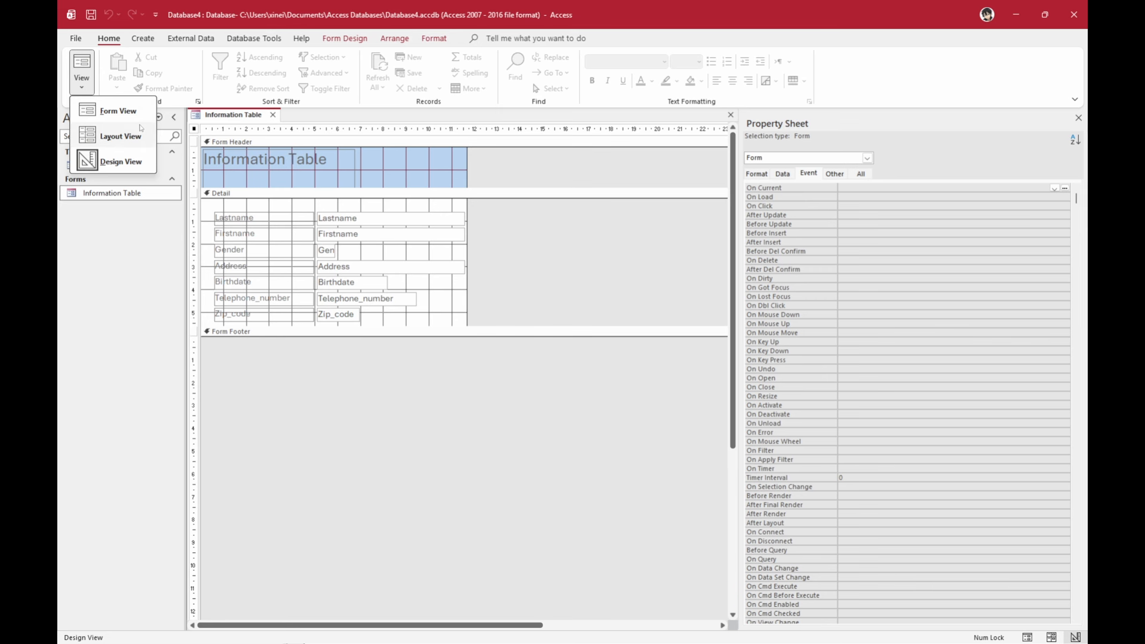
left_click(507, 236)
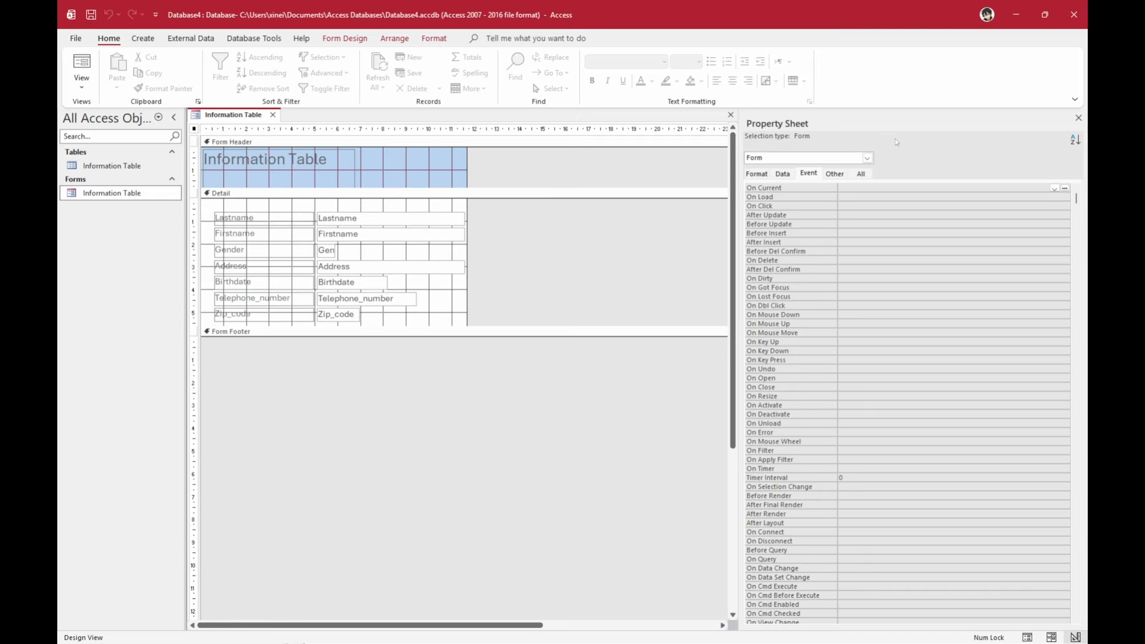
Undock the Property Sheet into a floating window next to the form layout and enlarge it
left_click_drag(910, 122, 637, 159)
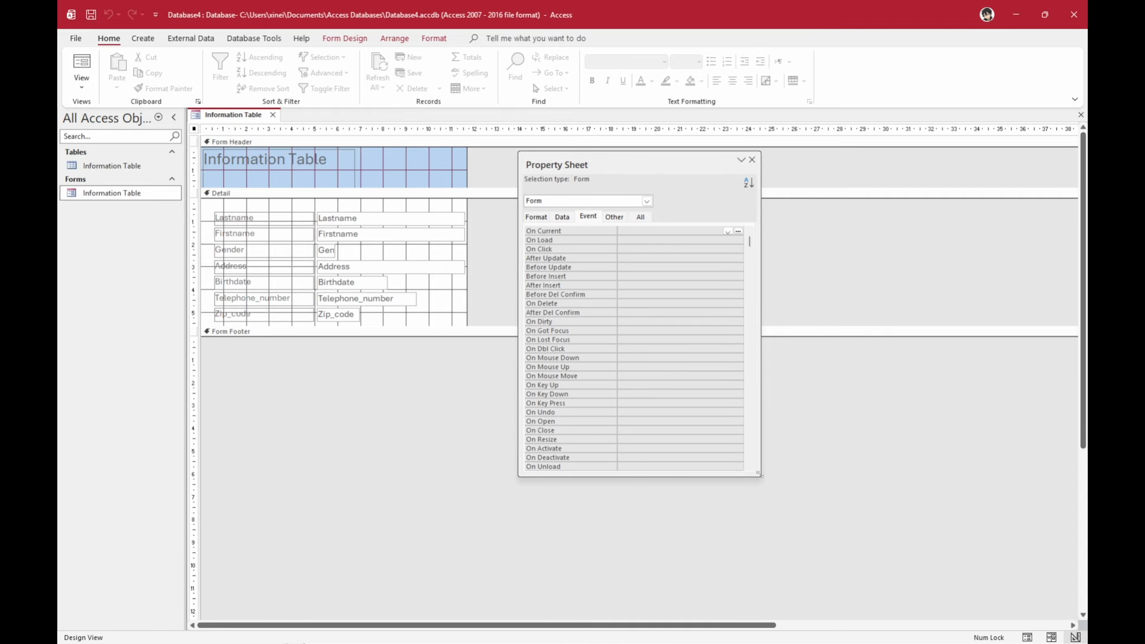
left_click_drag(761, 476, 792, 602)
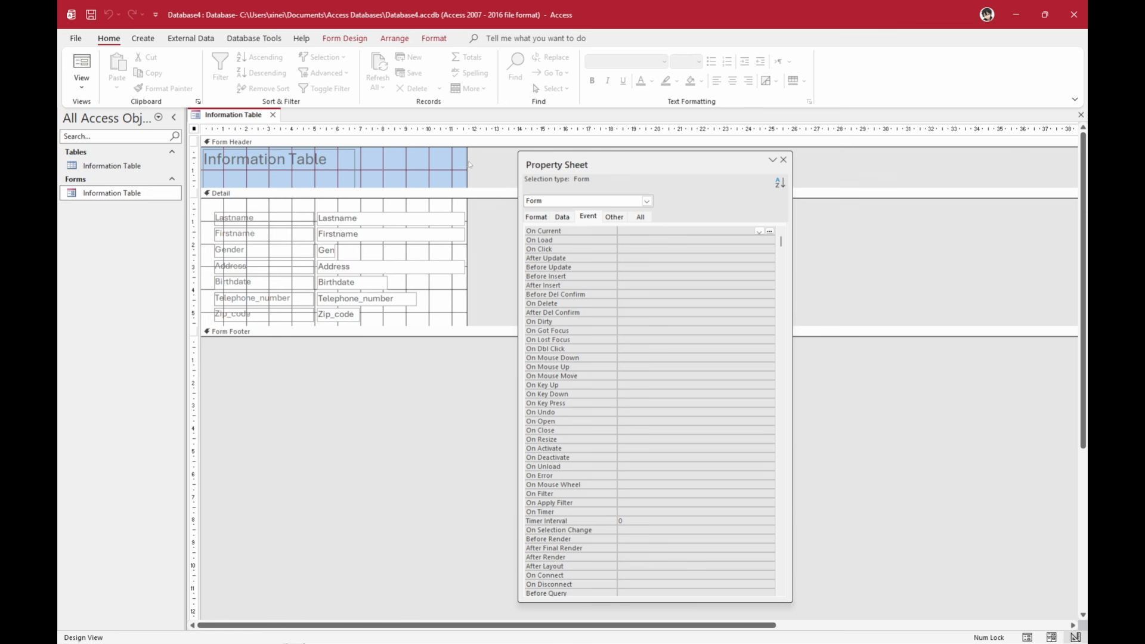
Widen the form to about 13 cm and extend the Detail section to about 6 cm in height
left_click_drag(466, 161, 495, 162)
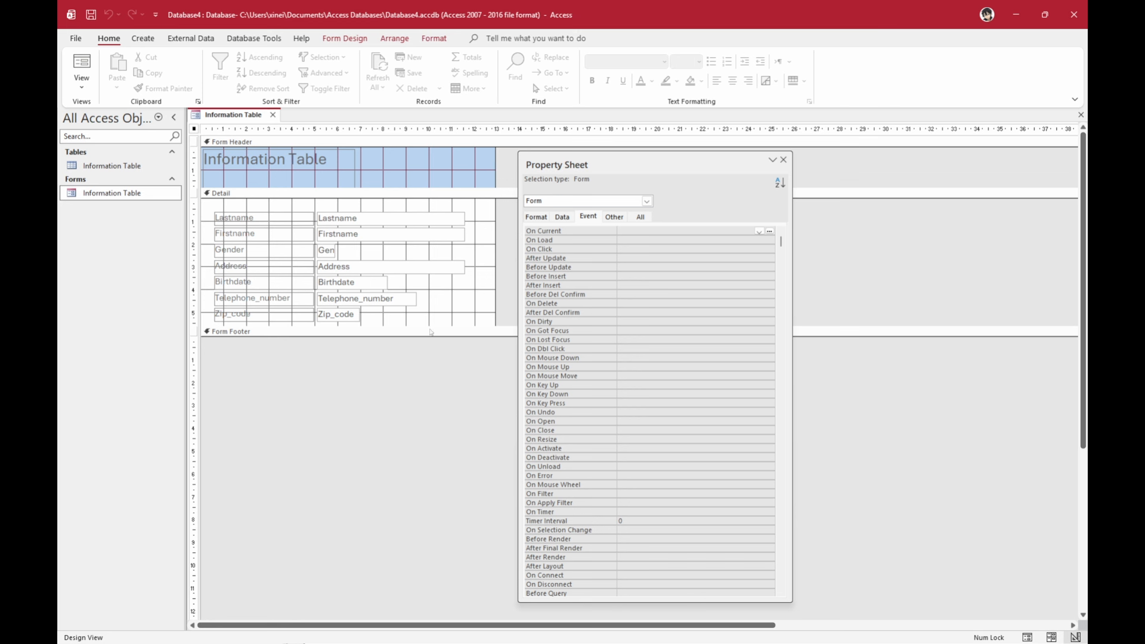
left_click_drag(431, 332, 425, 339)
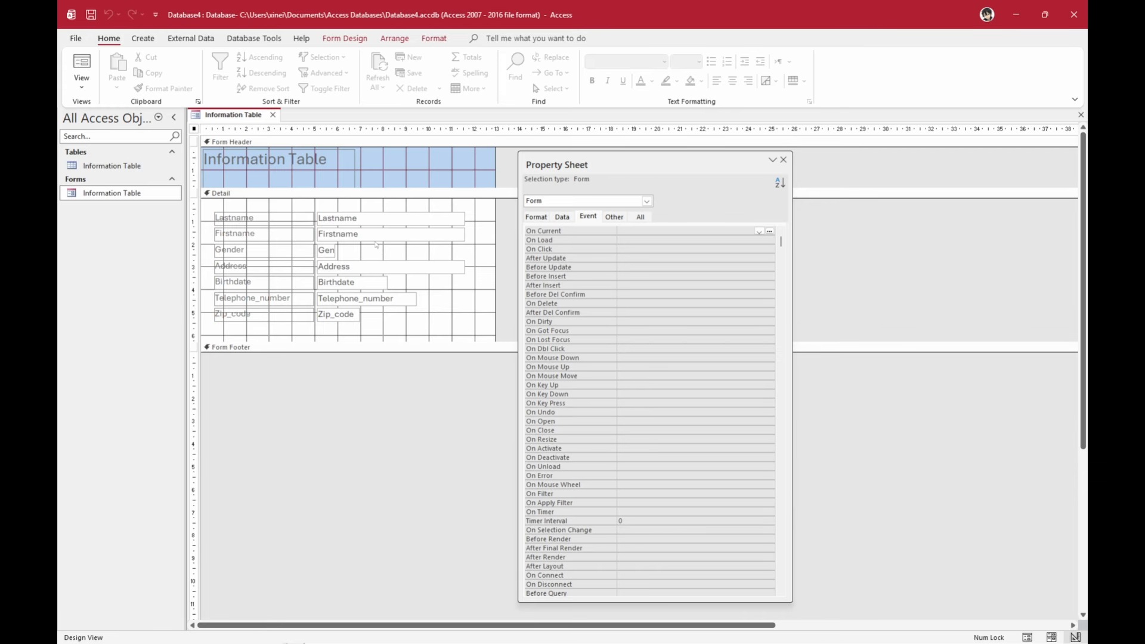
Move the header's Information Table title label to about 1.1 cm from the left edge and name the label Header Information
left_click(264, 162)
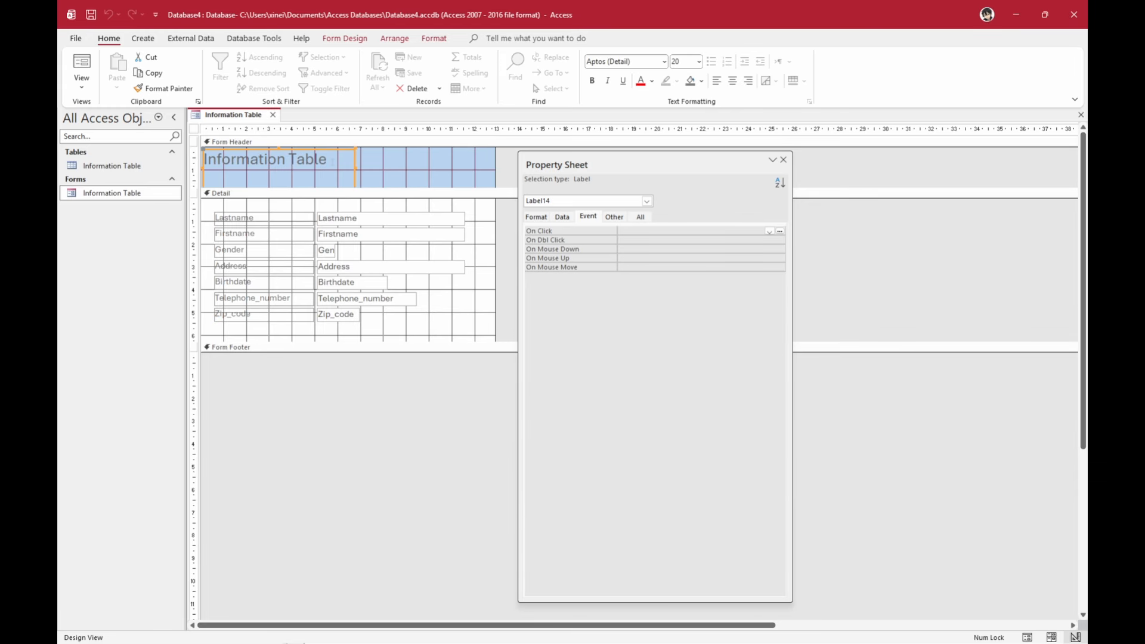
left_click_drag(355, 164, 366, 161)
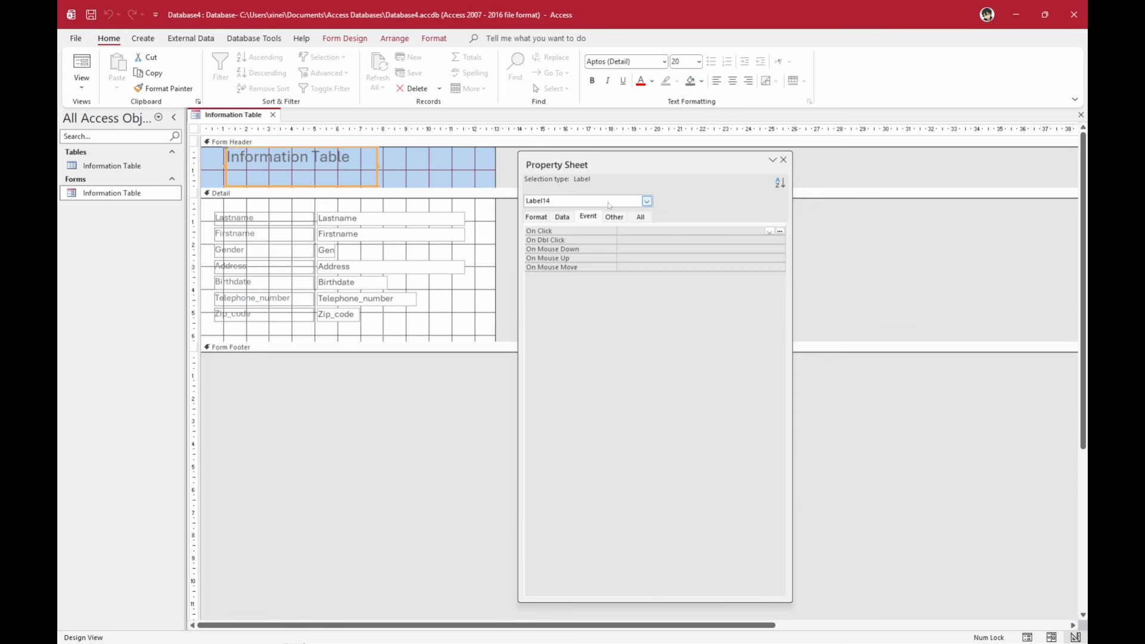
left_click(536, 218)
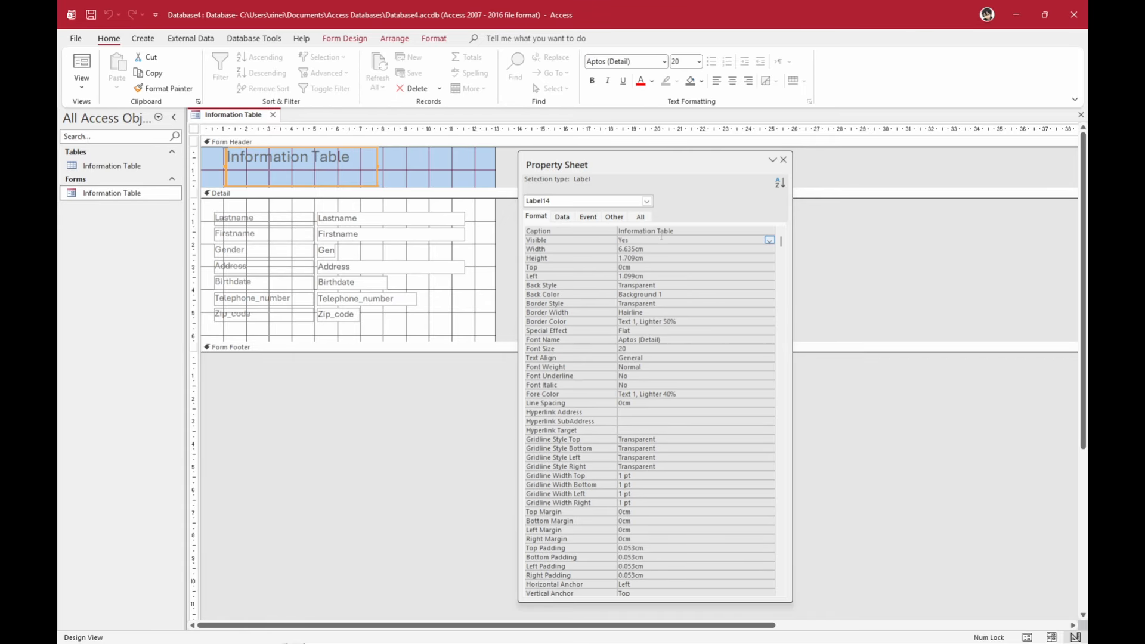
left_click(643, 219)
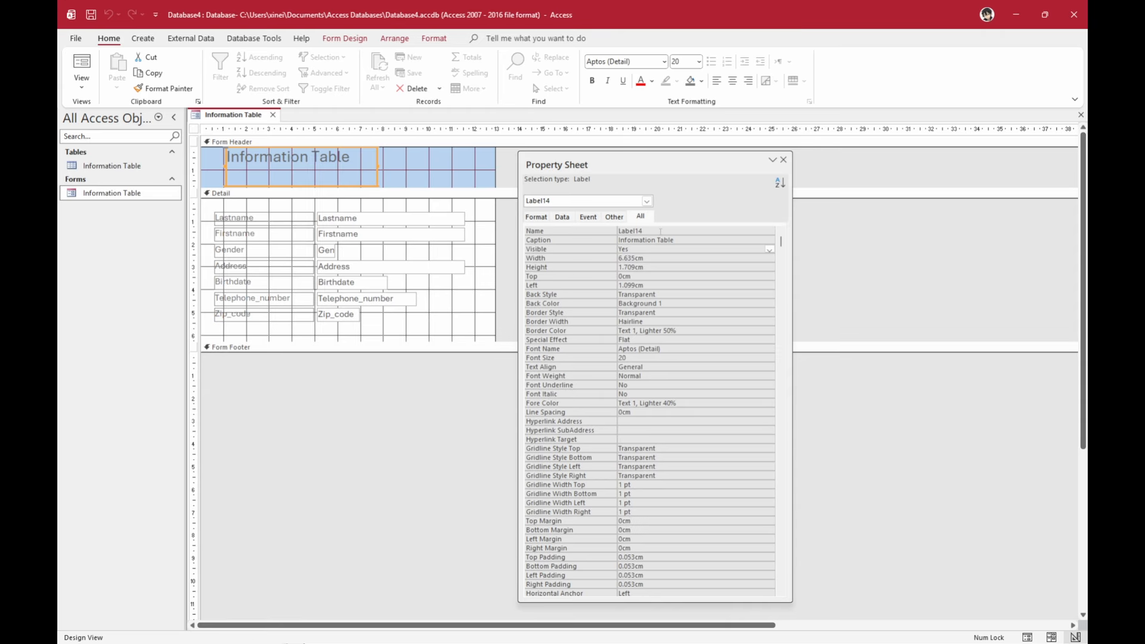
left_click(661, 231)
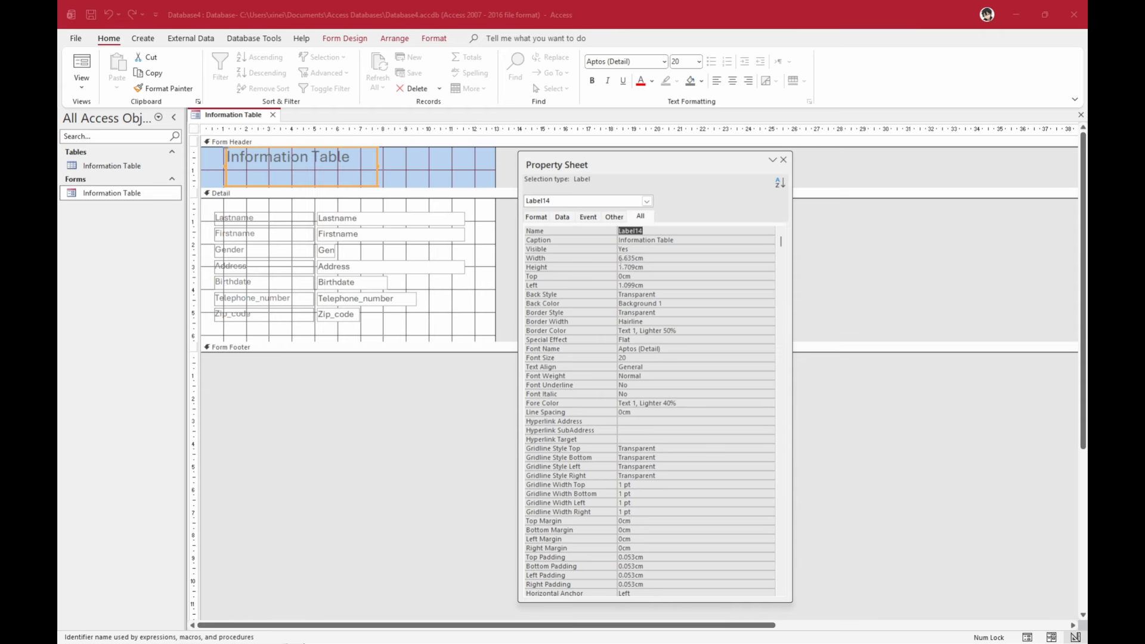
type("Header Information")
key("Tab")
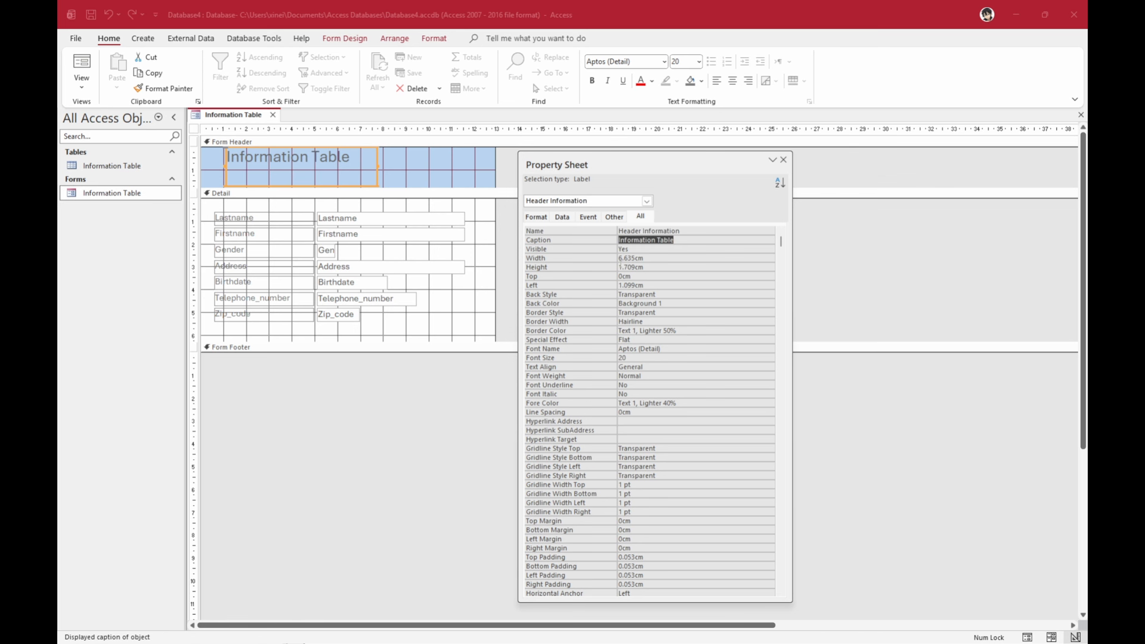
left_click(647, 201)
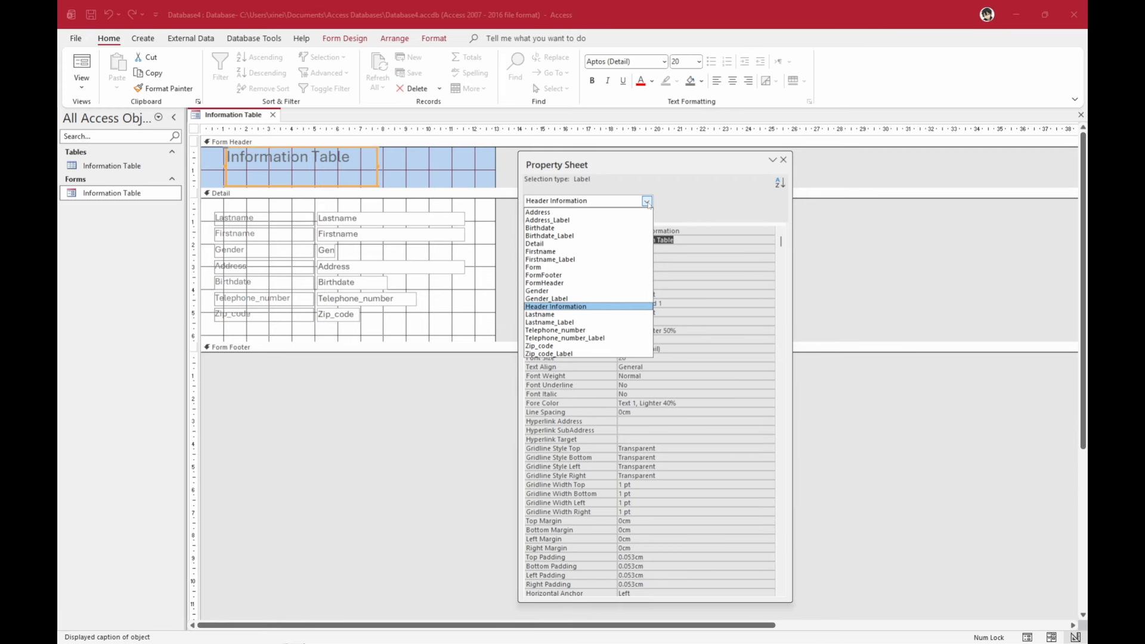
left_click(679, 208)
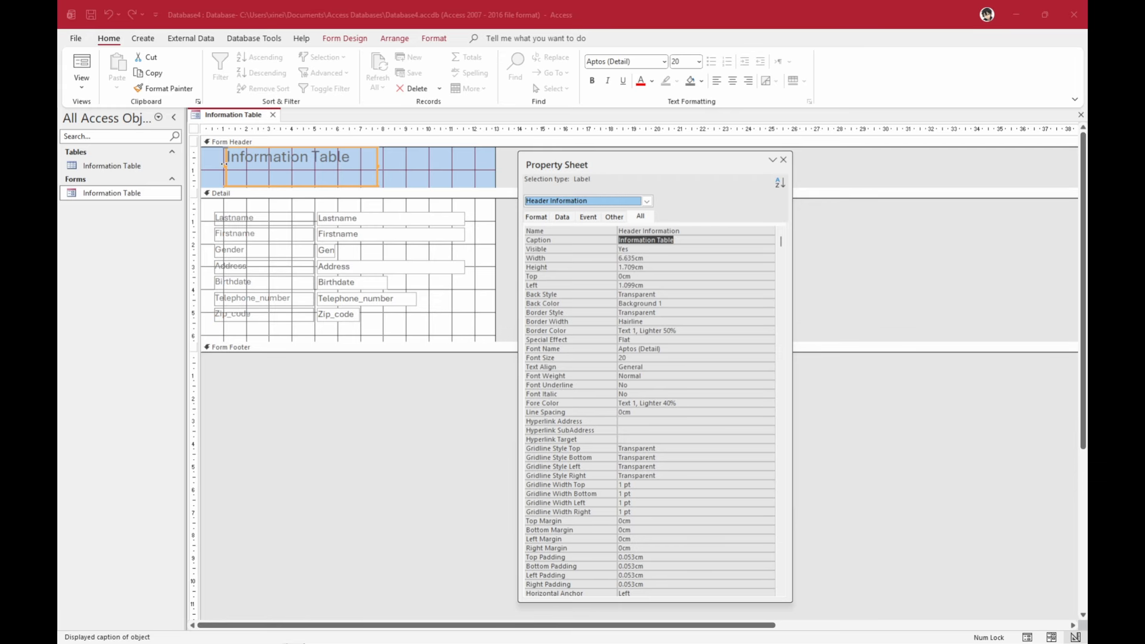
Shift the title label to about 2 cm from the form's left edge and select the Form Header section for form design
left_click_drag(377, 161, 396, 161)
left_click(419, 164)
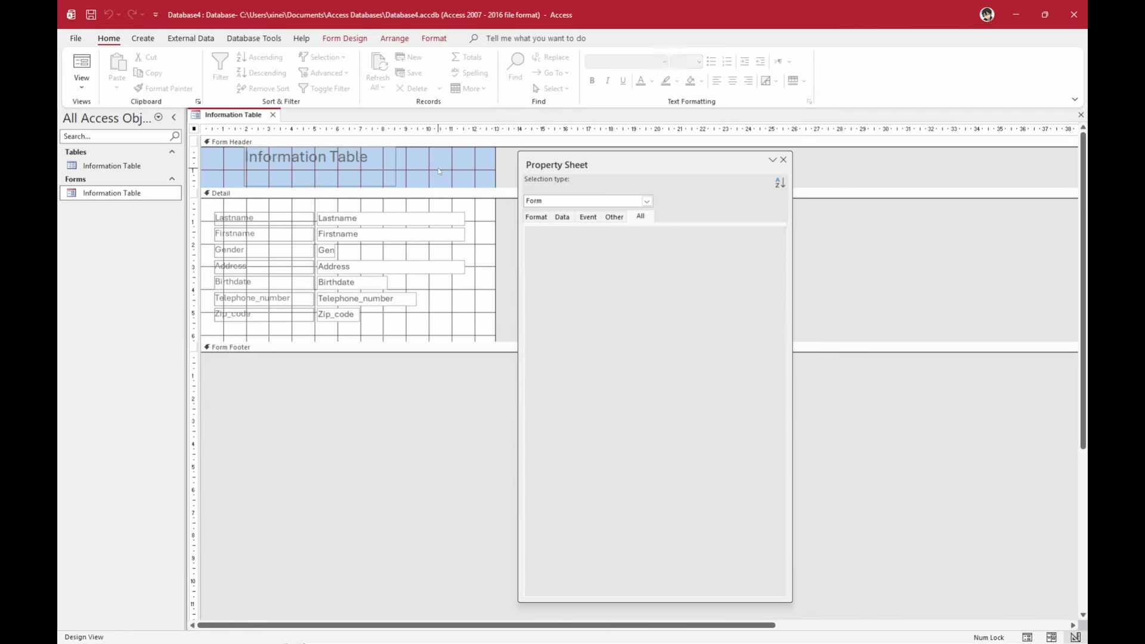
left_click(225, 158)
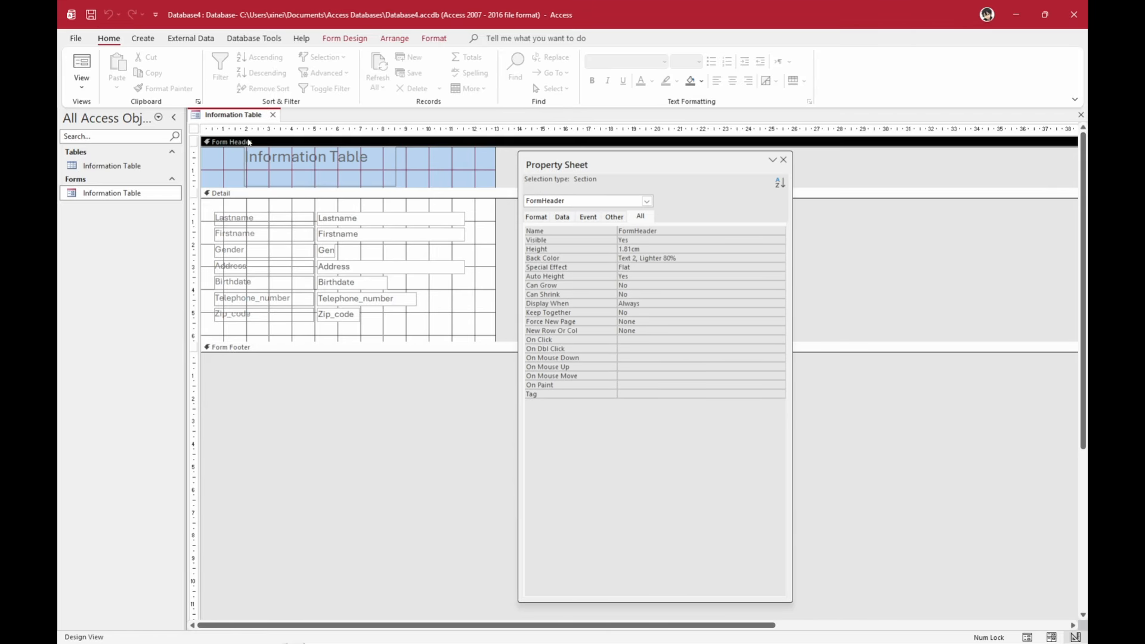
left_click(351, 41)
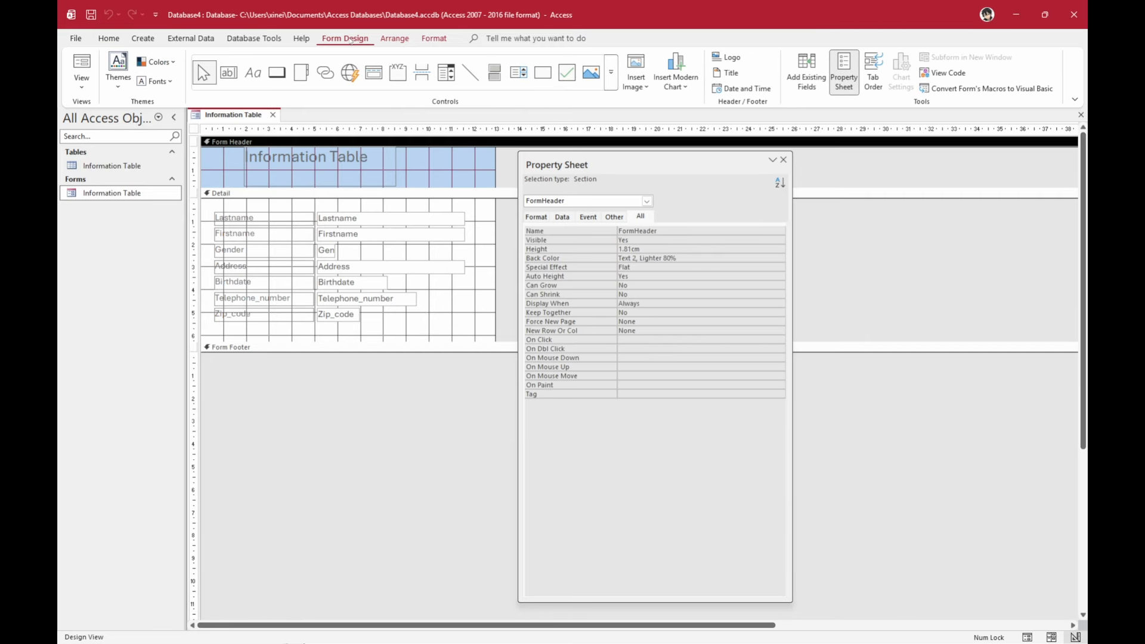
Insert the Water Lily.png image from the Pictures folder as the logo in the form header
left_click(725, 57)
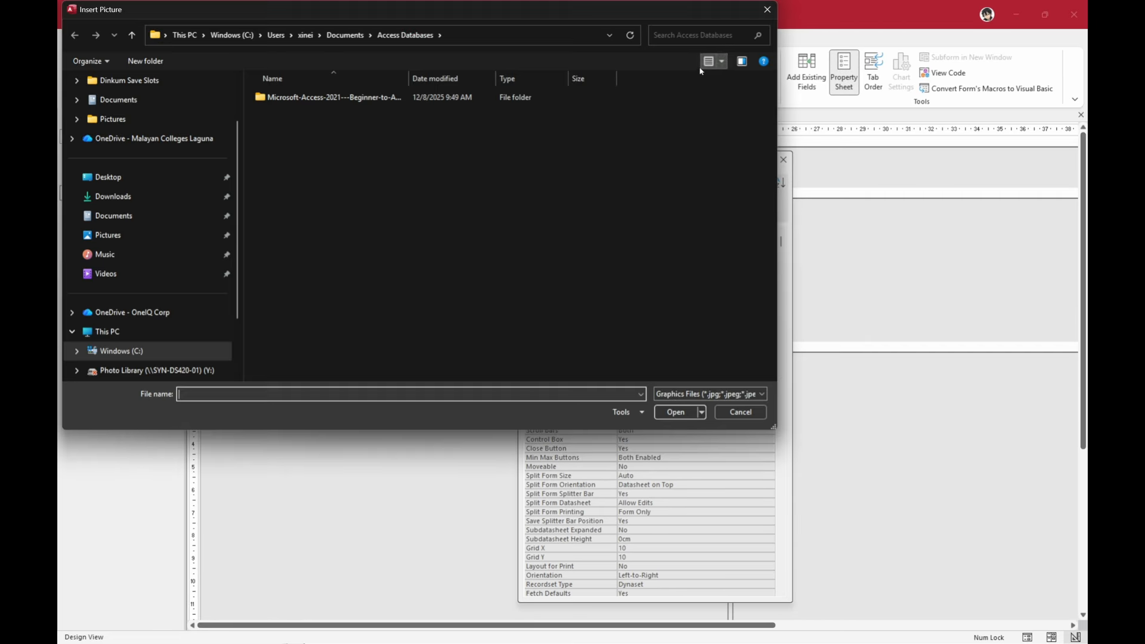
left_click(146, 238)
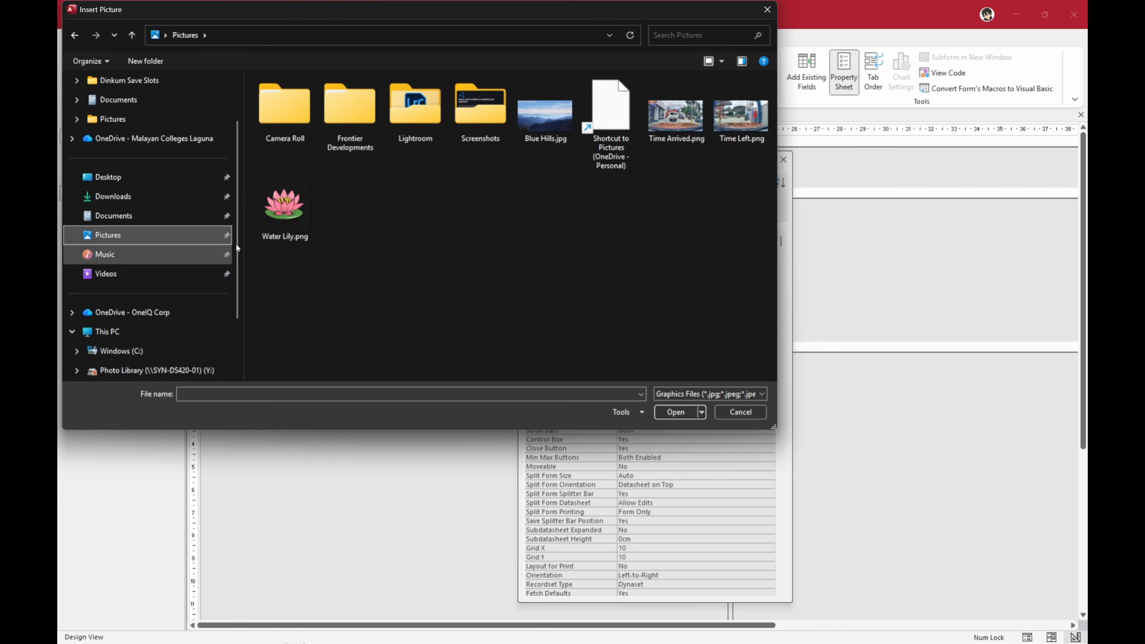
double_click(289, 210)
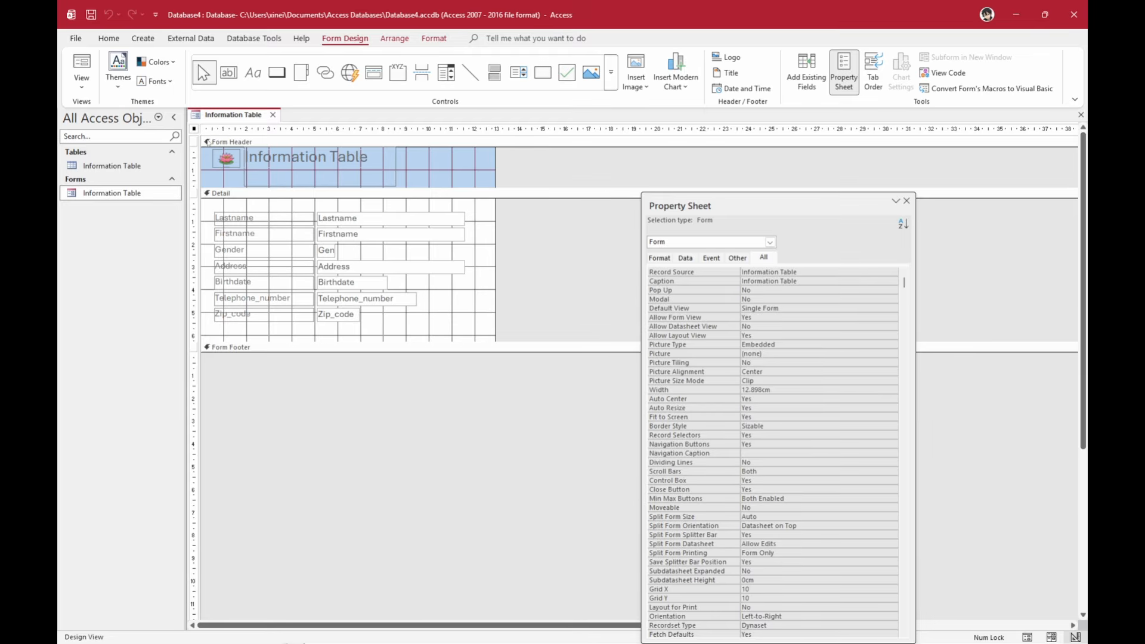
Enlarge the logo to about 2.1 by 1.4 cm and shift its layout to about 0.2 cm below the header's top edge
left_click_drag(241, 168, 261, 181)
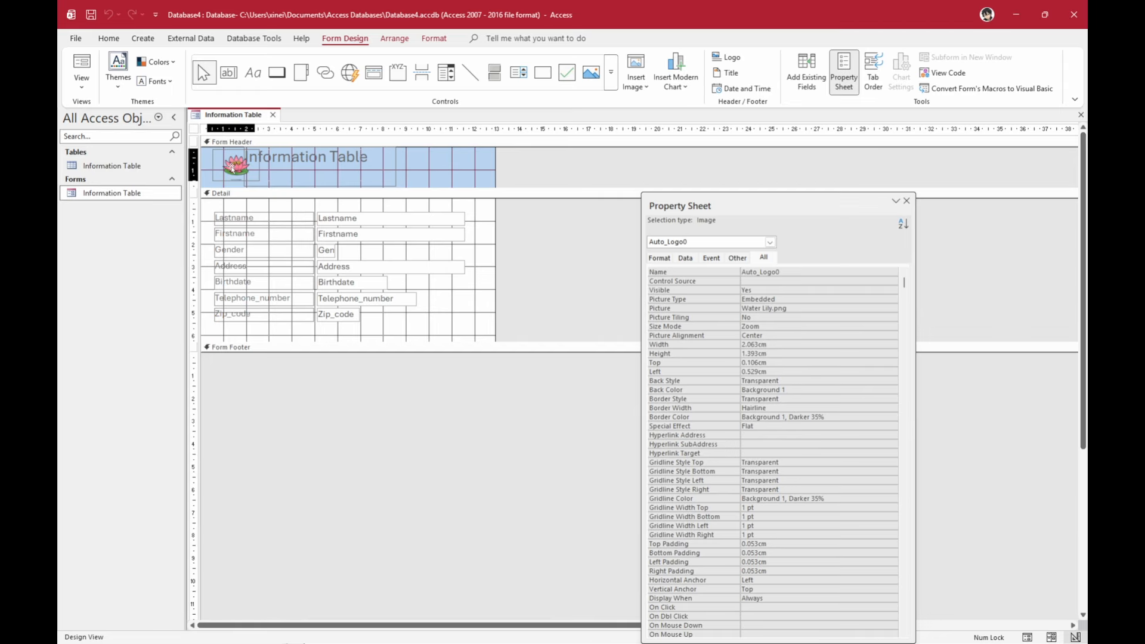
left_click(204, 151)
left_click(204, 152)
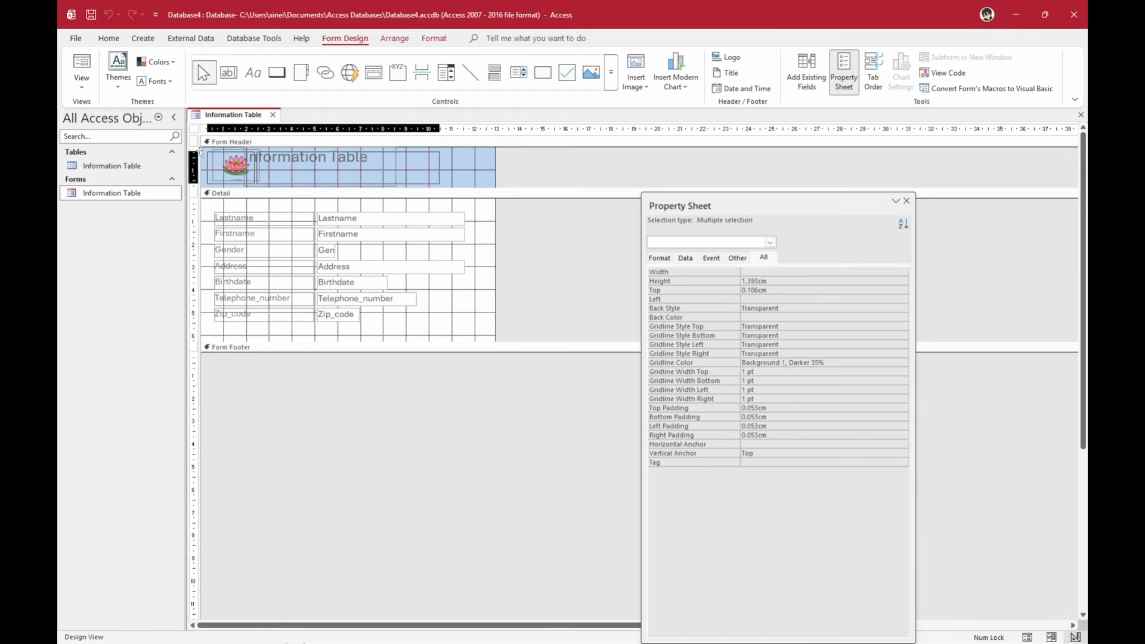
left_click_drag(201, 153, 201, 156)
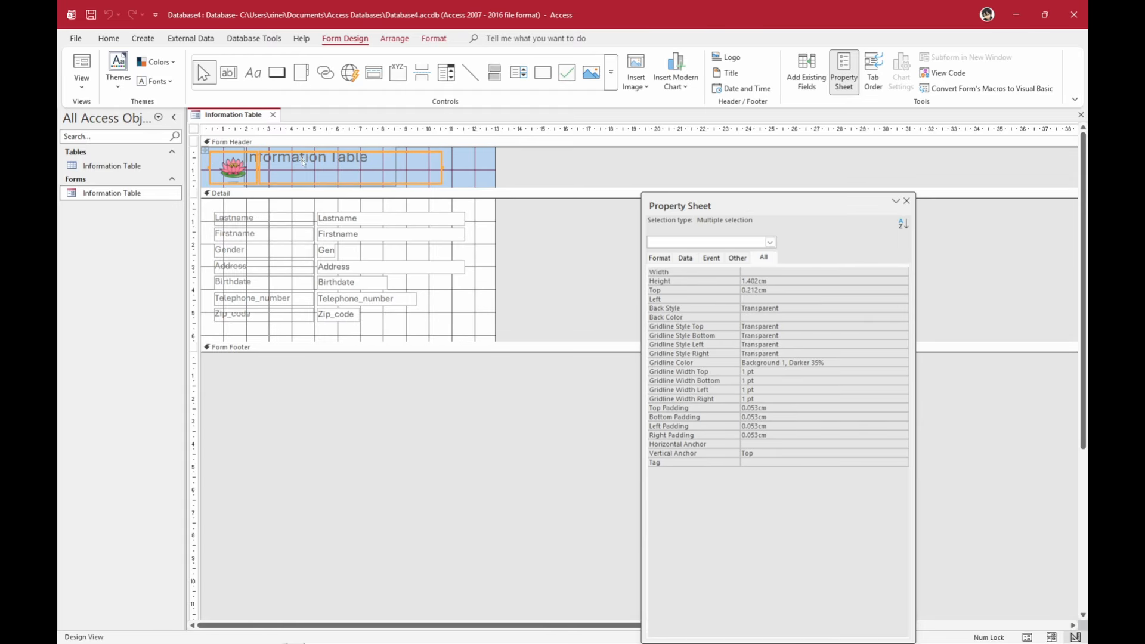
Delete the empty layout cell beside the logo in the form header
left_click(416, 165)
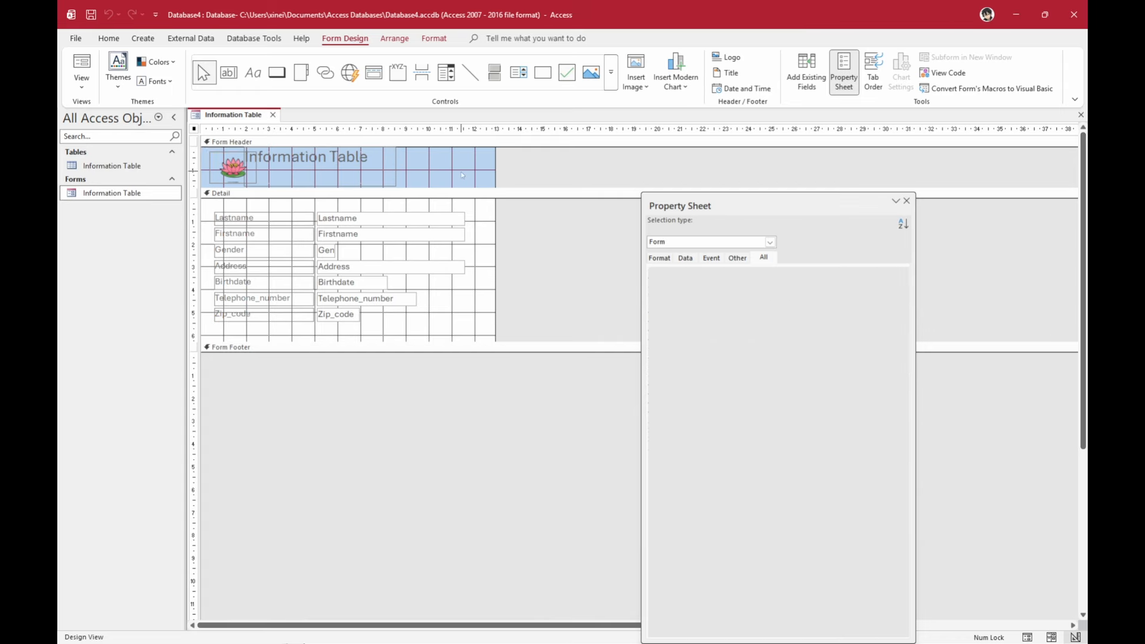
left_click(267, 173)
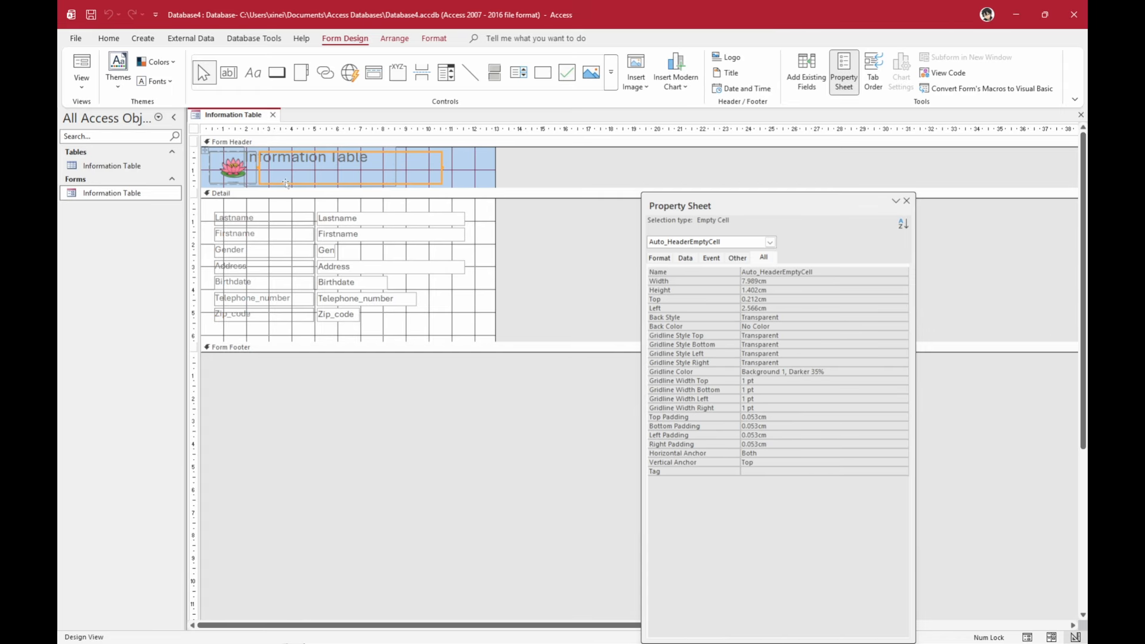
key("Delete")
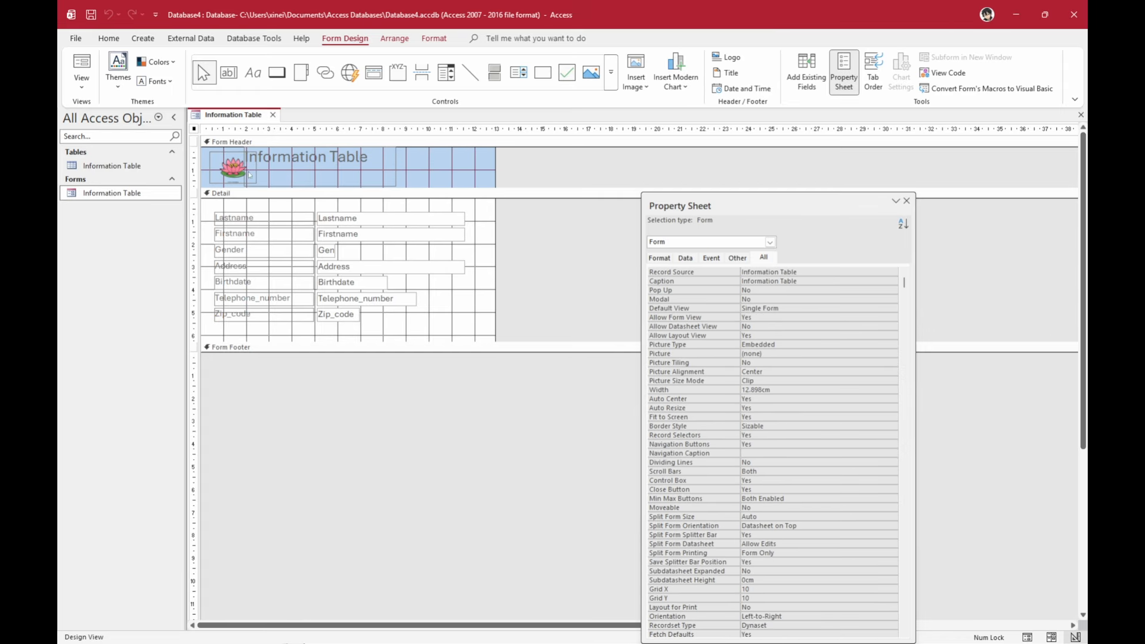
Move the Information Table title label right and slightly down so it sits clear beside the logo
left_click(322, 159)
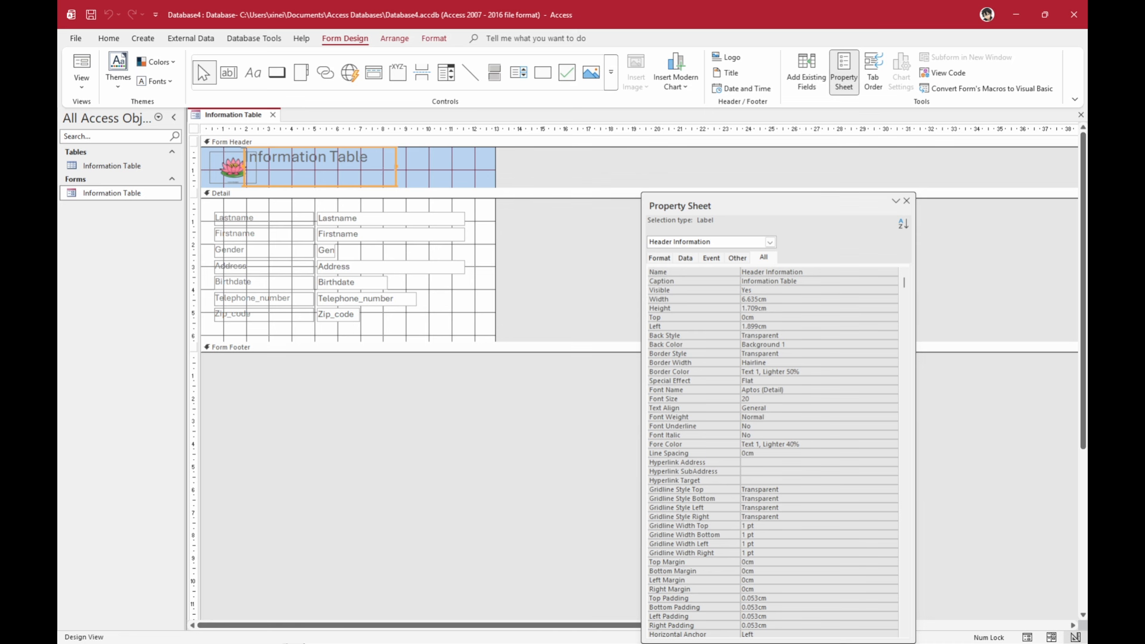
left_click_drag(398, 165, 412, 168)
left_click(460, 179)
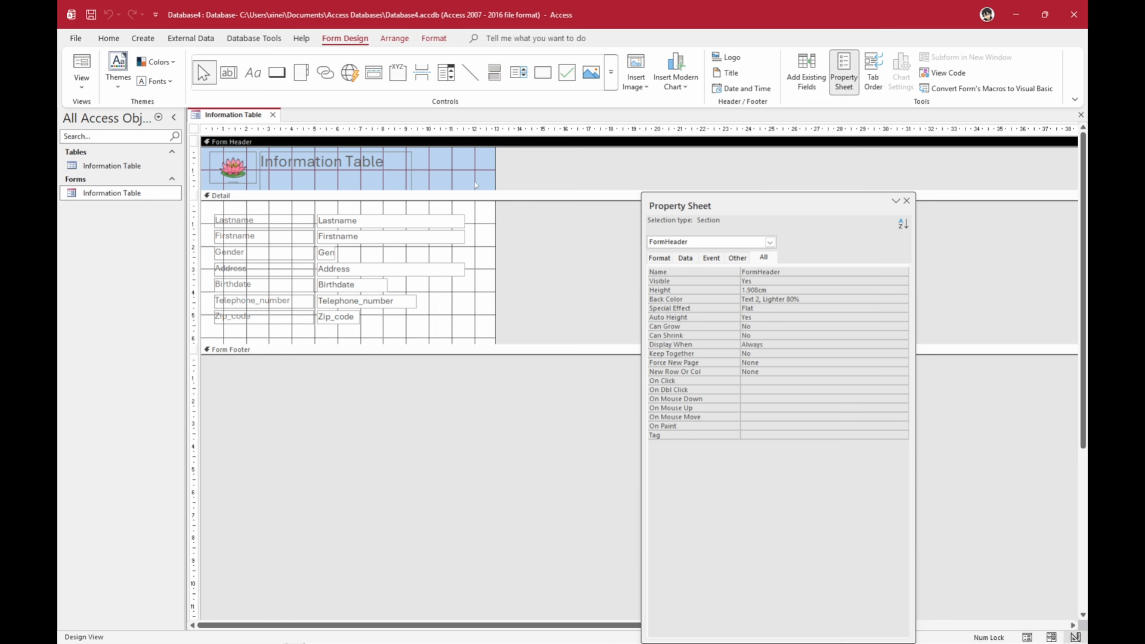
Add the date in 30-Dec-25 format and the time in 9:27 AM format to the form header
left_click(741, 88)
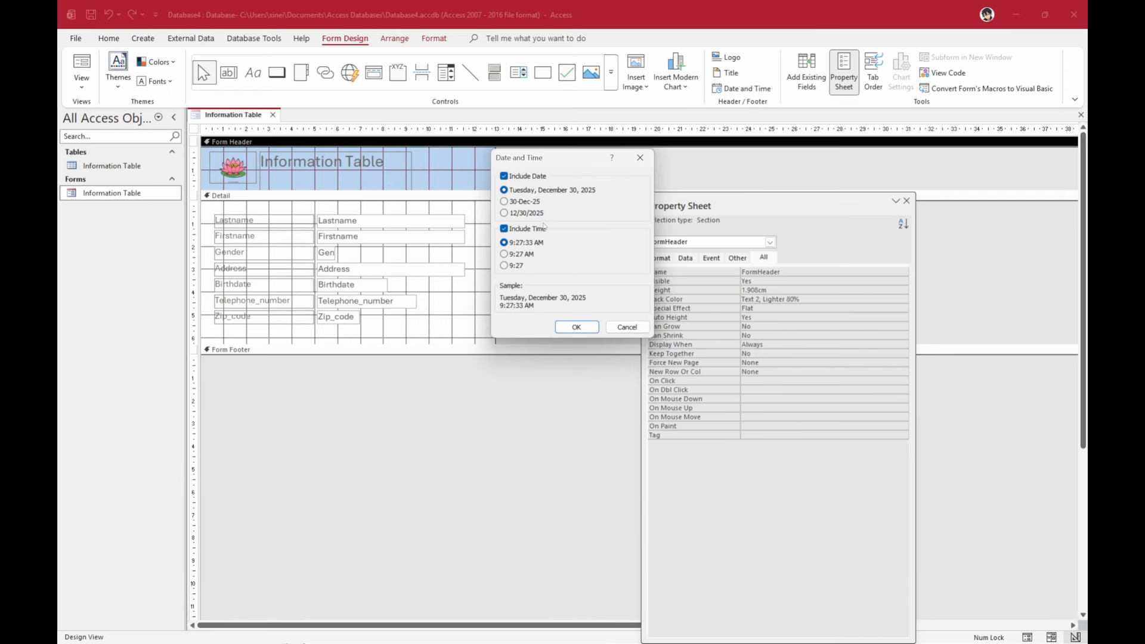
left_click(527, 254)
left_click(528, 202)
left_click(577, 327)
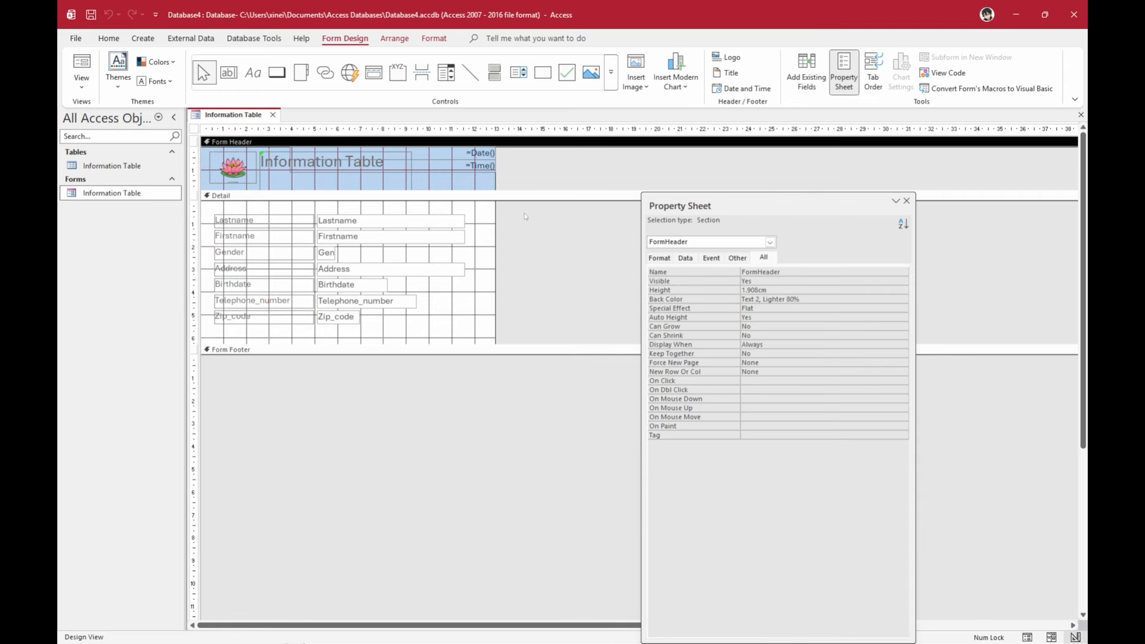
Narrow the date and time text boxes to about 2 cm and place them side by side below the header title
left_click(474, 153)
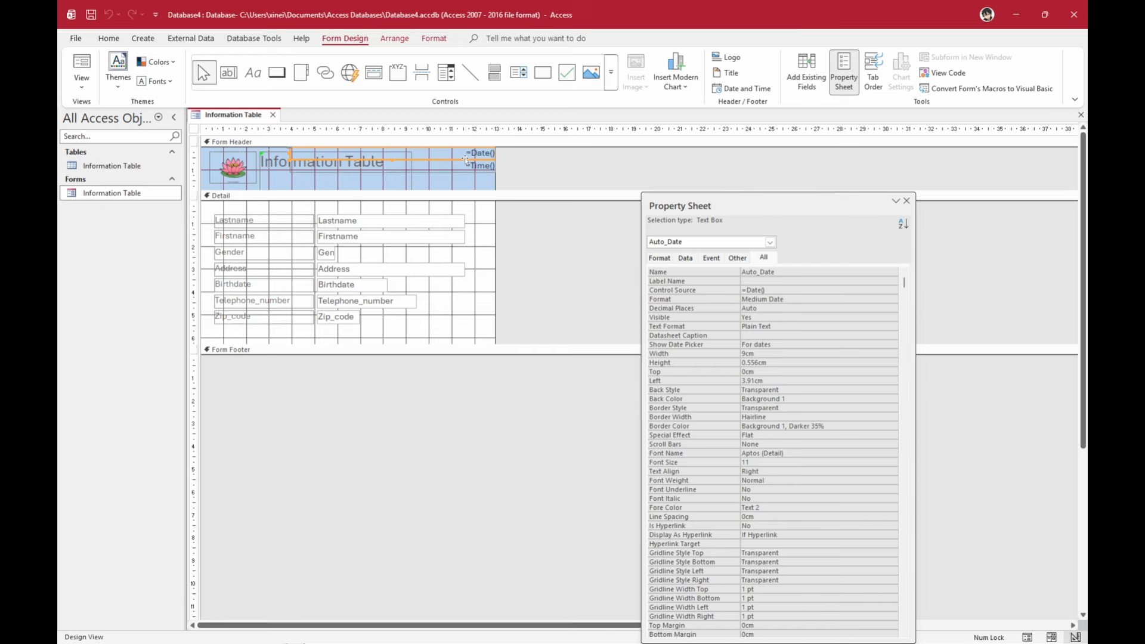
left_click_drag(289, 153, 359, 188)
left_click(392, 167)
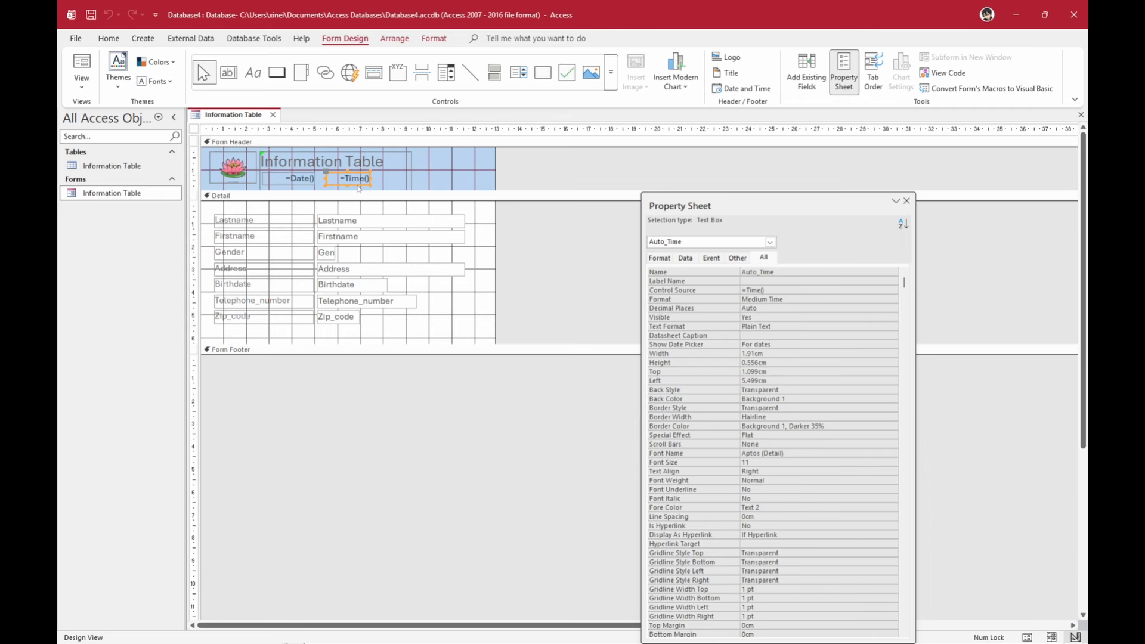
left_click(560, 188)
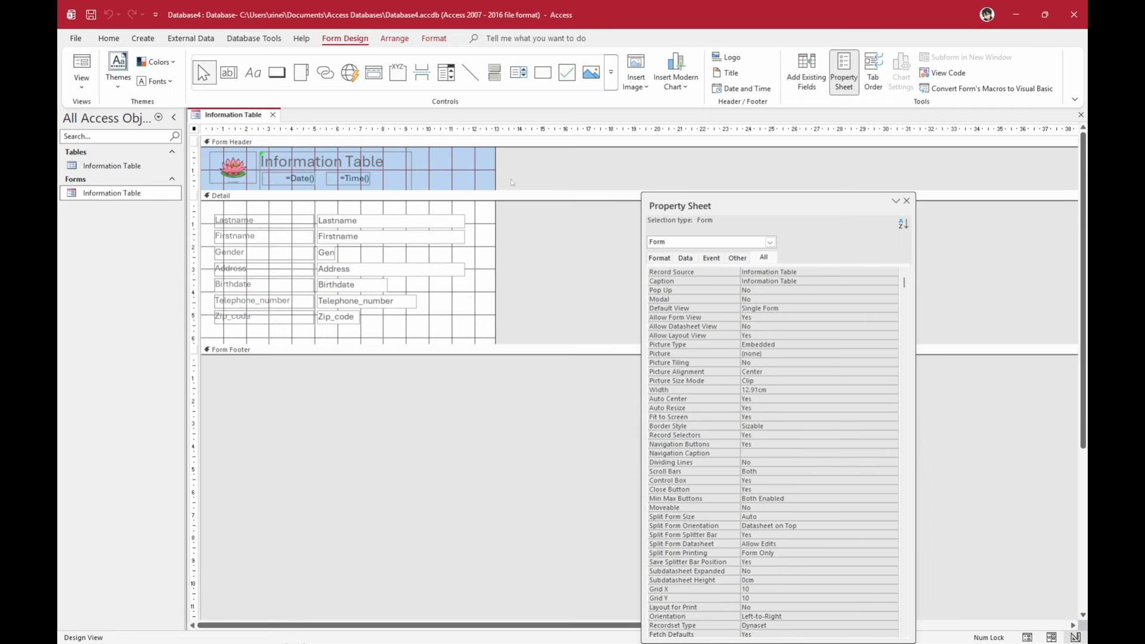
Preview the header's logo, title, date and time in Form View and return to Design View
left_click(87, 87)
left_click(91, 112)
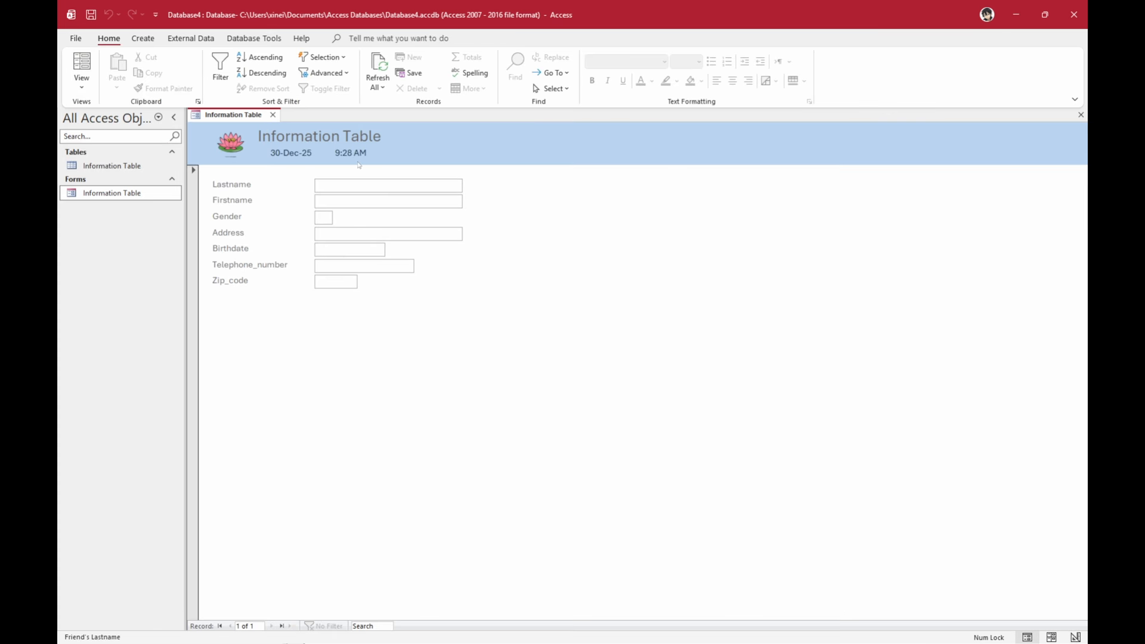
left_click(82, 83)
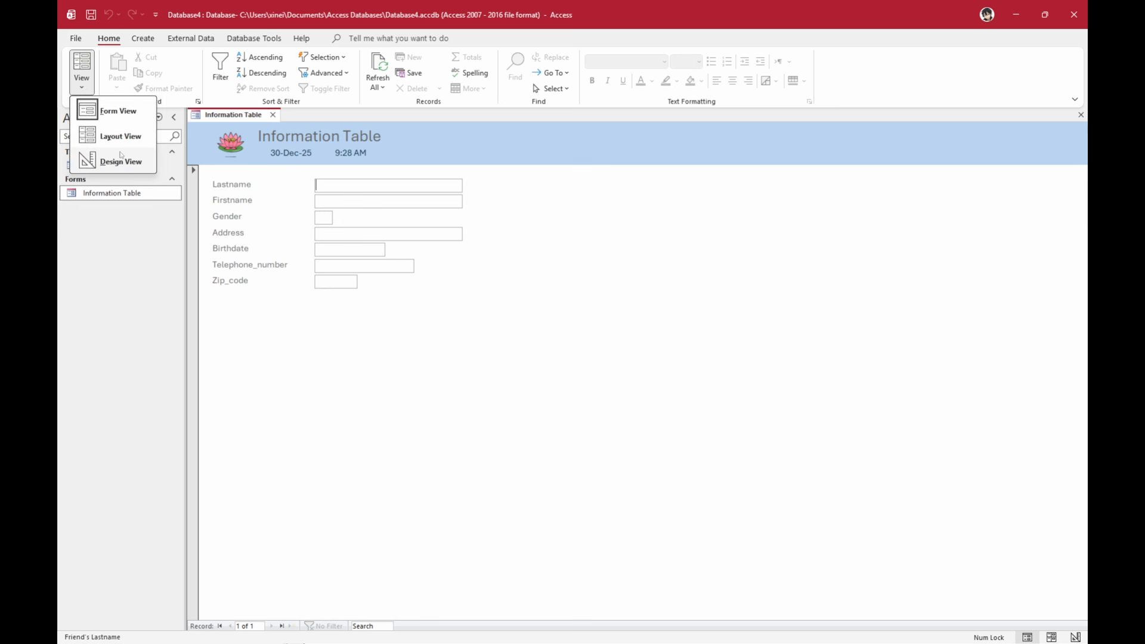
left_click(120, 162)
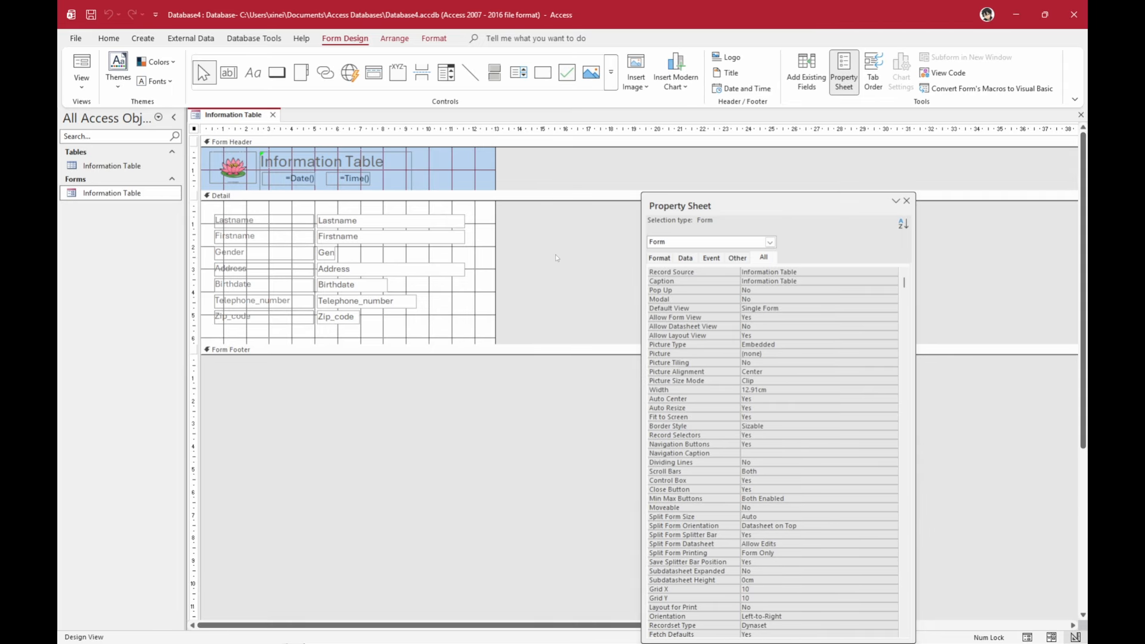
Set the font of all seven field labels in the Detail section, Lastname through Zip_code, to JetBrains Mono
left_click(270, 222)
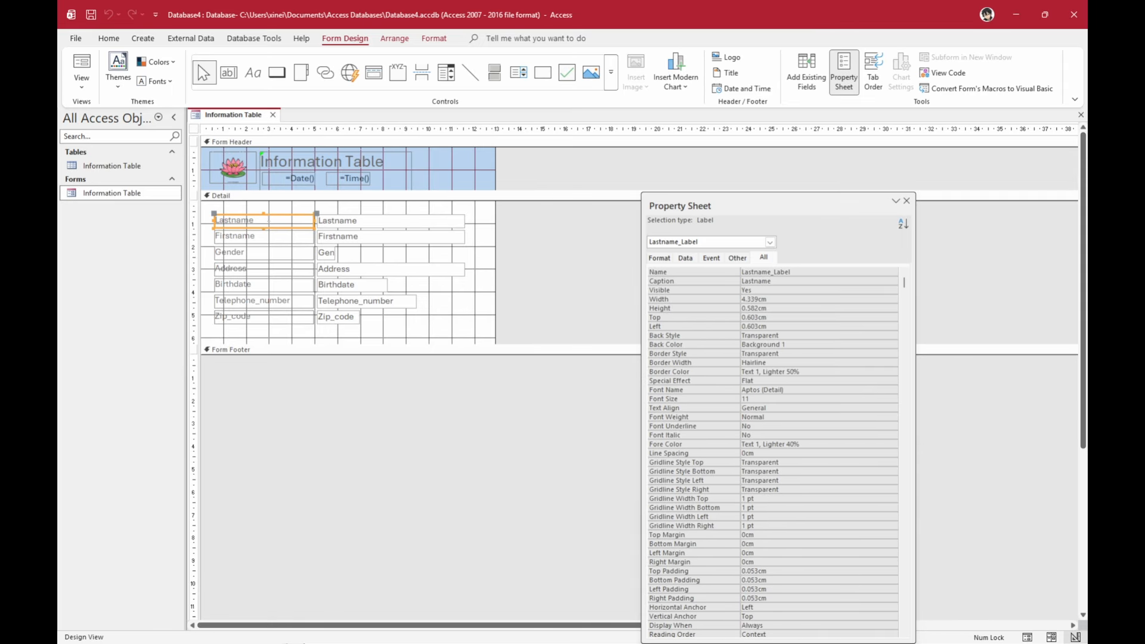
left_click(272, 237, "shift")
left_click(278, 254, "shift")
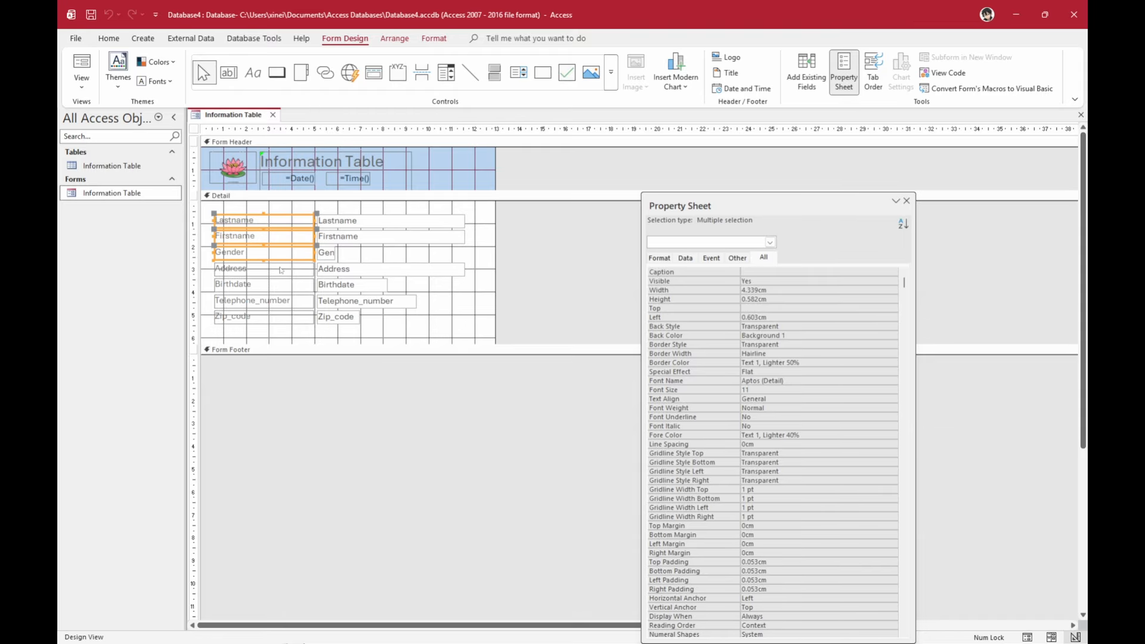
left_click(282, 274, "shift")
left_click(283, 288, "shift")
left_click(284, 302, "shift")
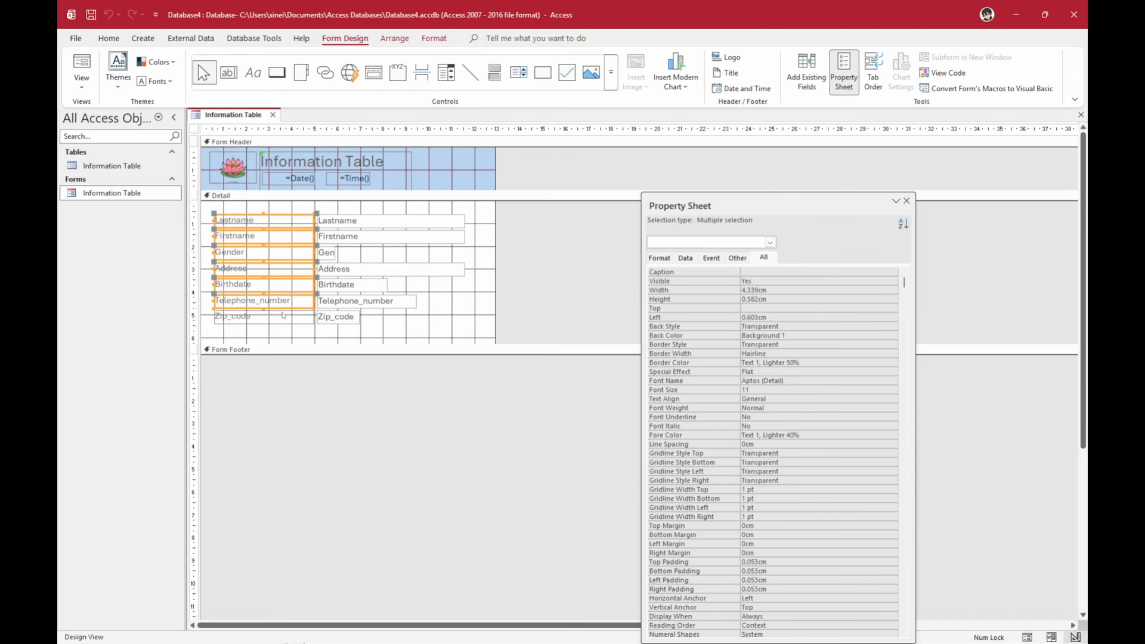
left_click(284, 320, "shift")
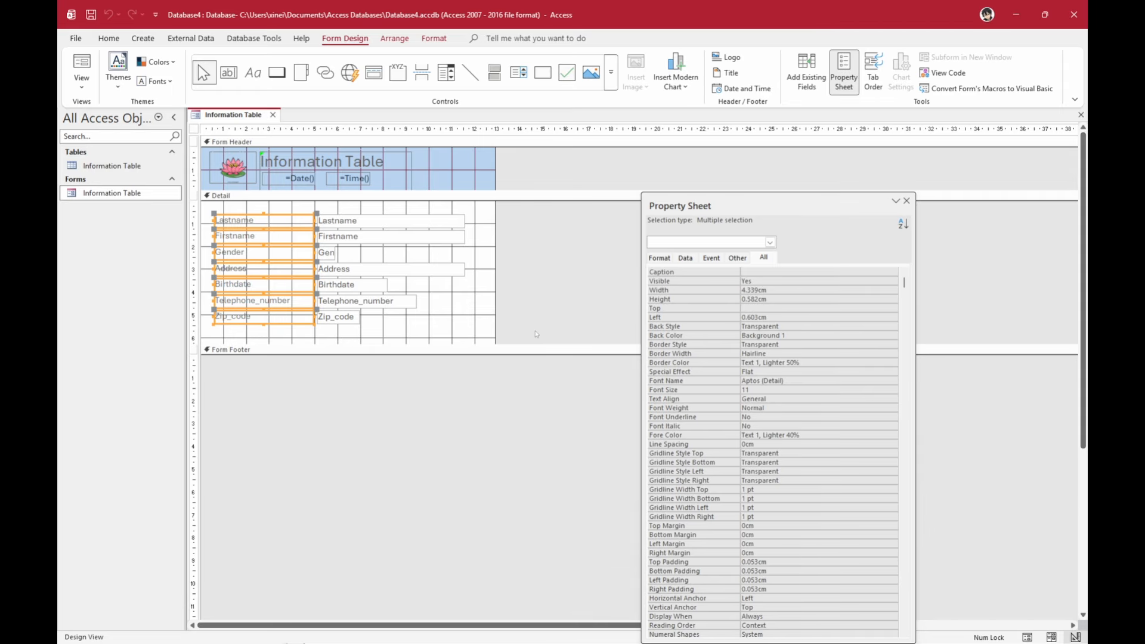
left_click_drag(723, 206, 600, 170)
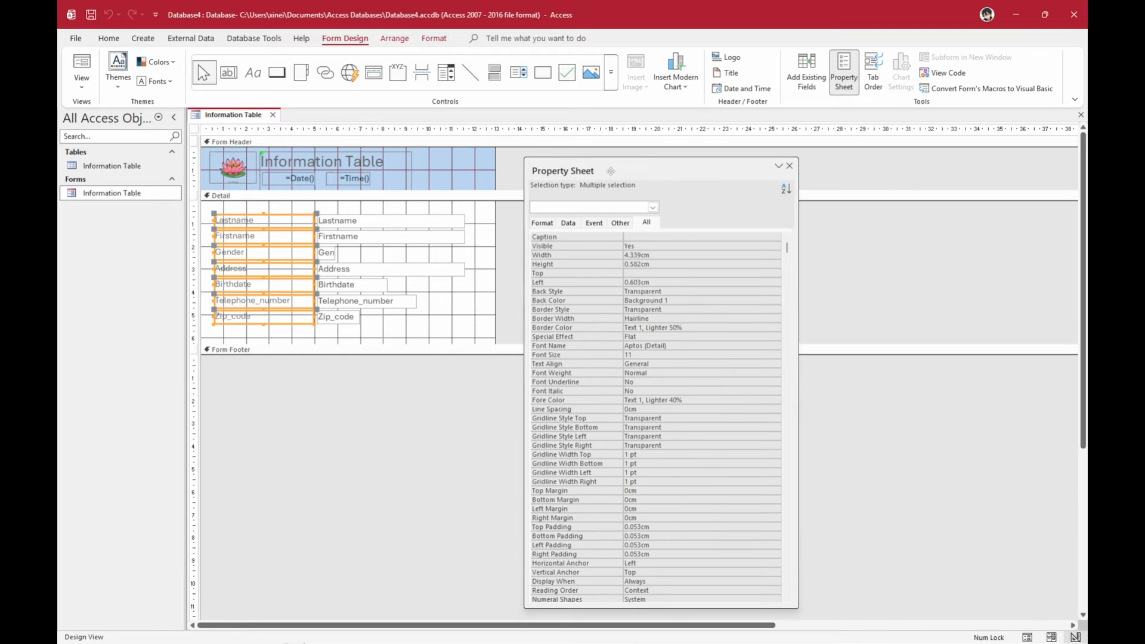
left_click(702, 346)
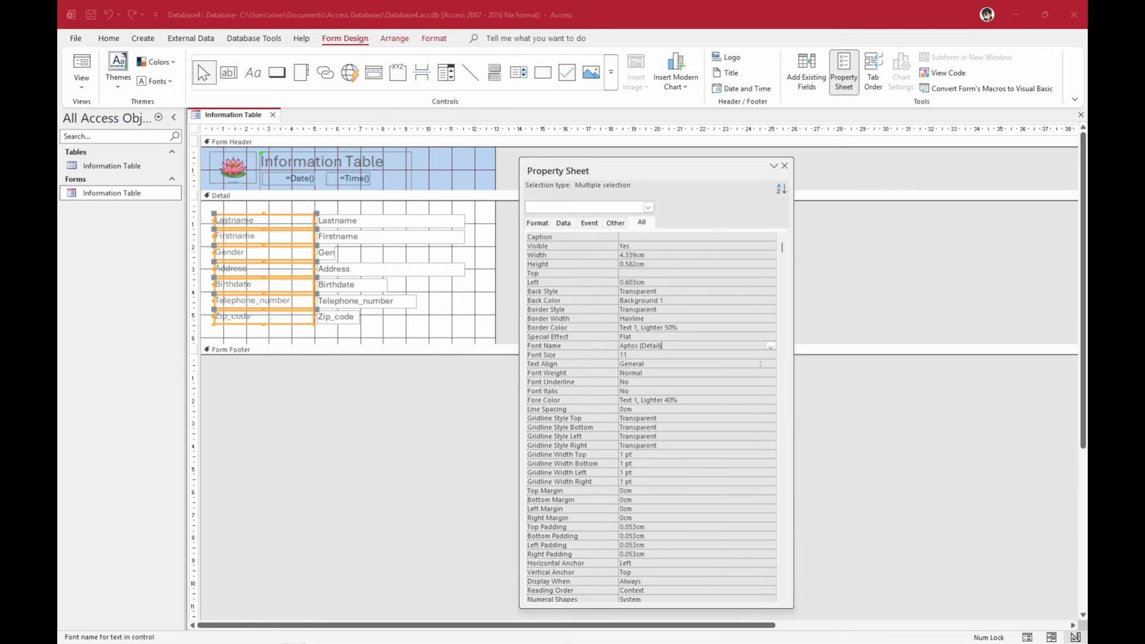
left_click(771, 346)
scroll(733, 400, "down", 7)
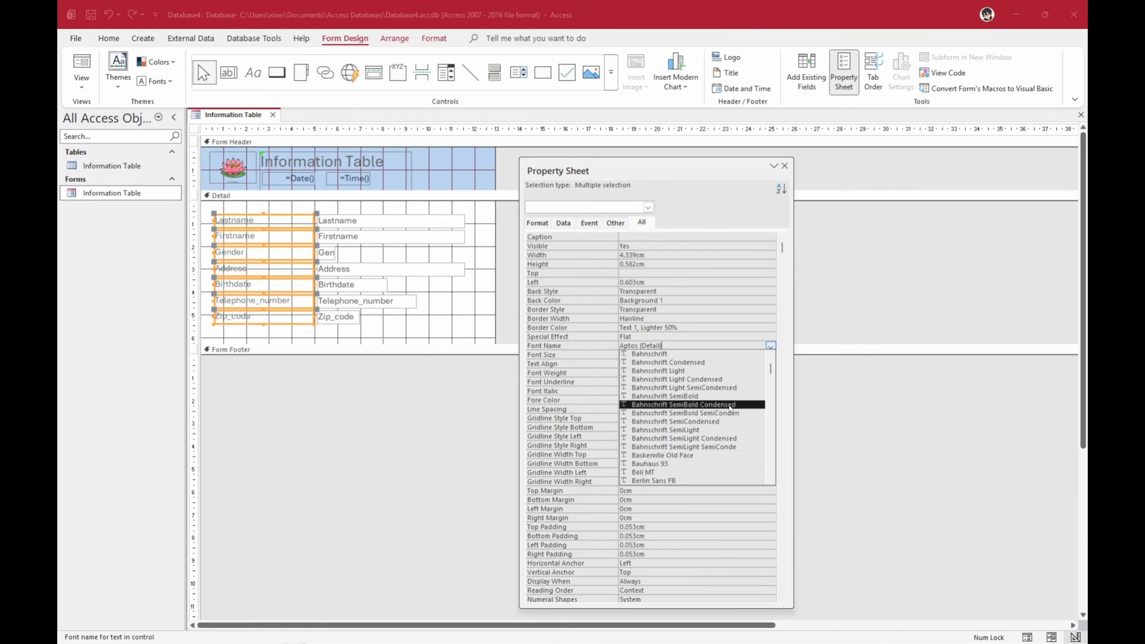
left_click_drag(771, 374, 775, 411)
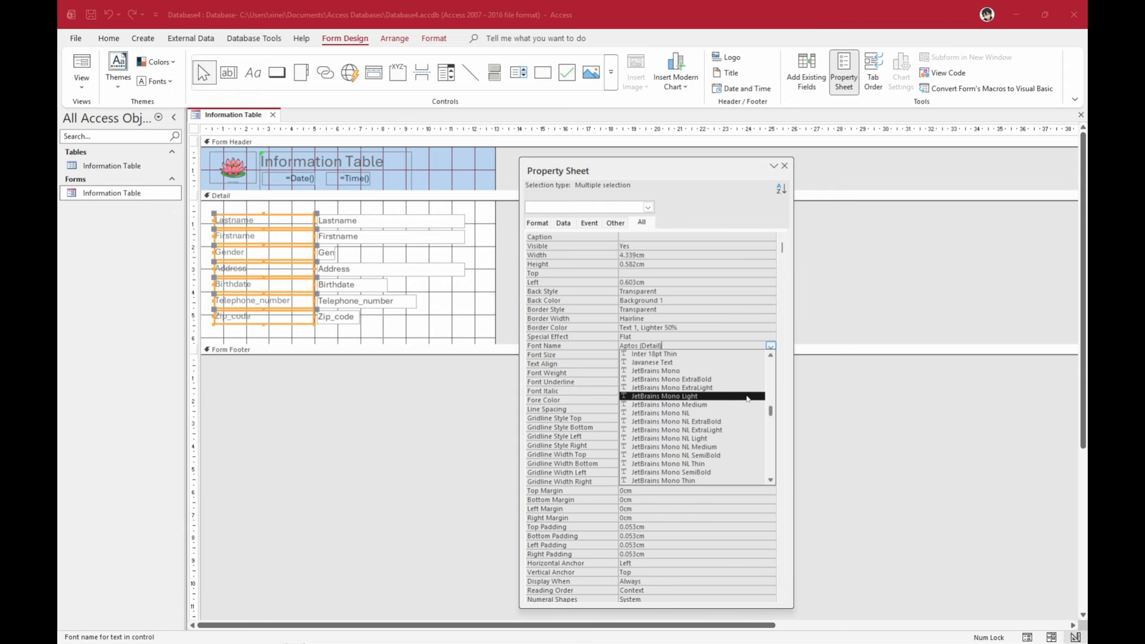
left_click(706, 371)
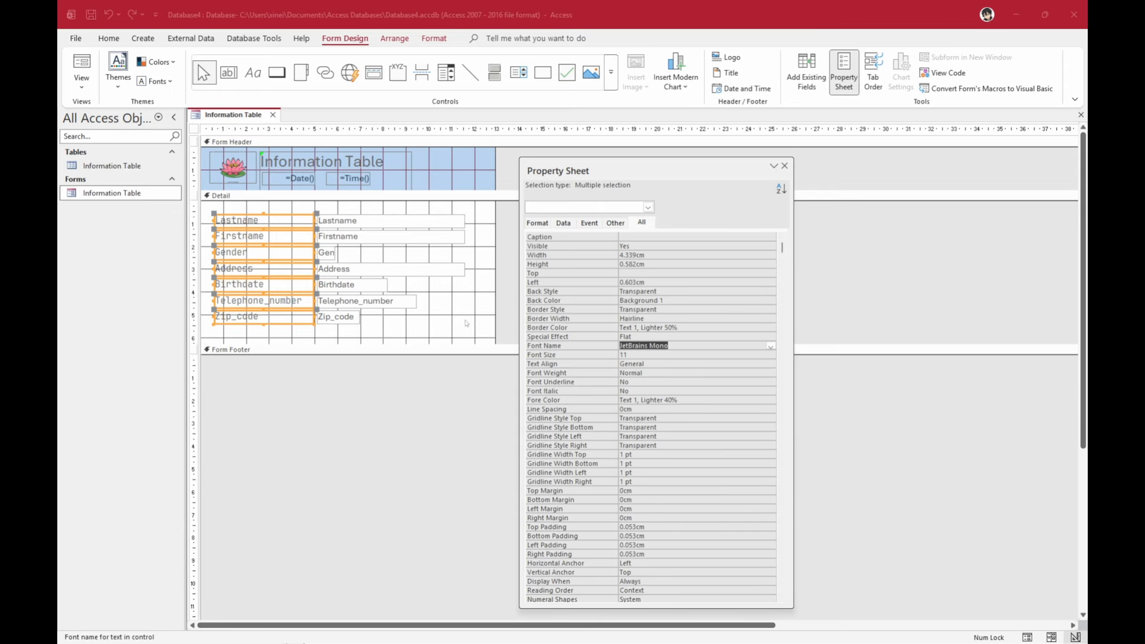
left_click(467, 323)
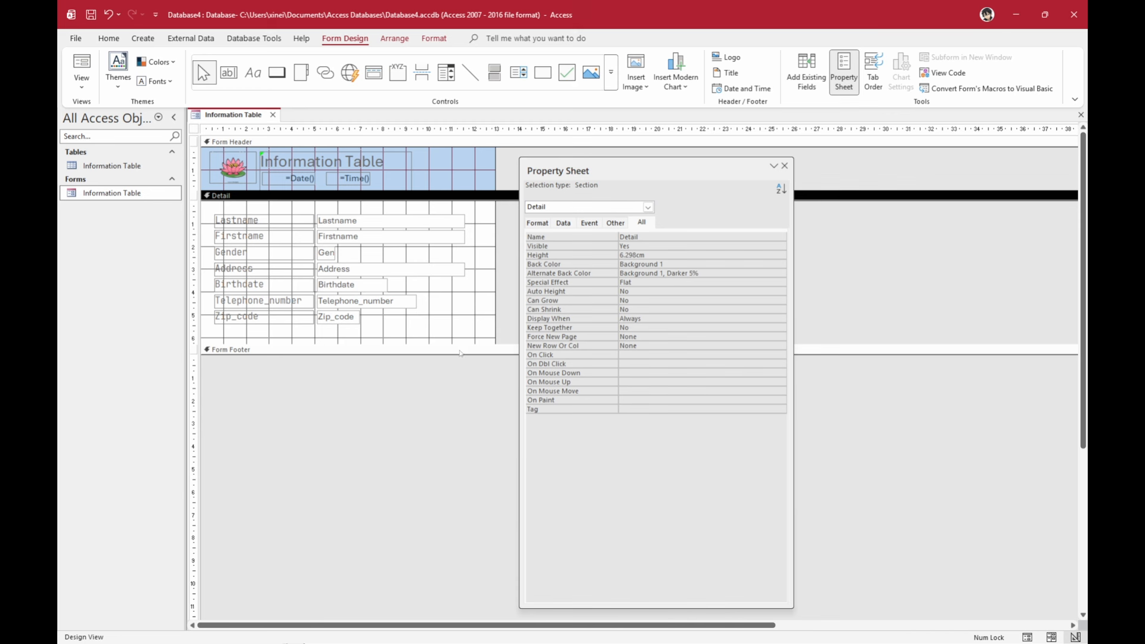
Extend the Detail section to about 7.4 cm in height and place a command button below the Zip_code label
left_click_drag(461, 356, 438, 370)
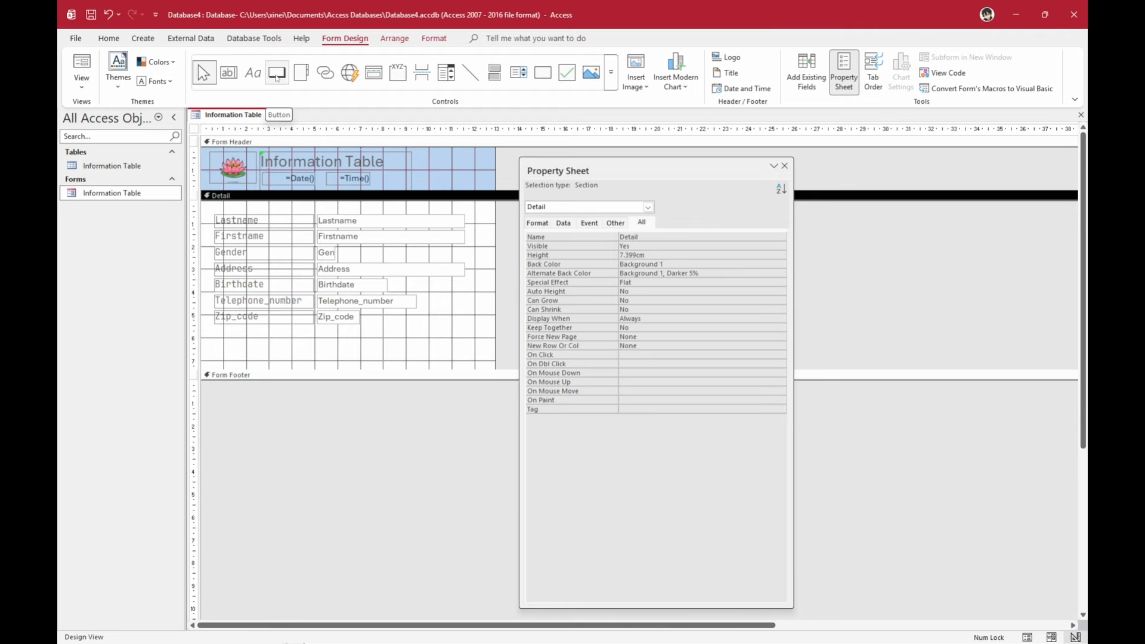
left_click(277, 73)
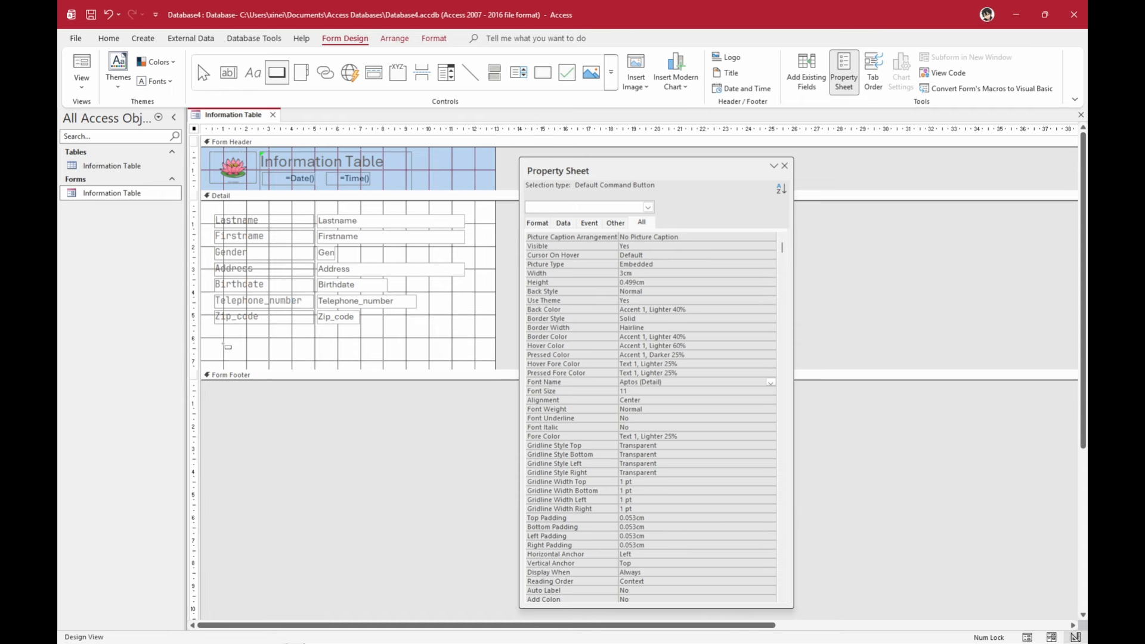
left_click(221, 342)
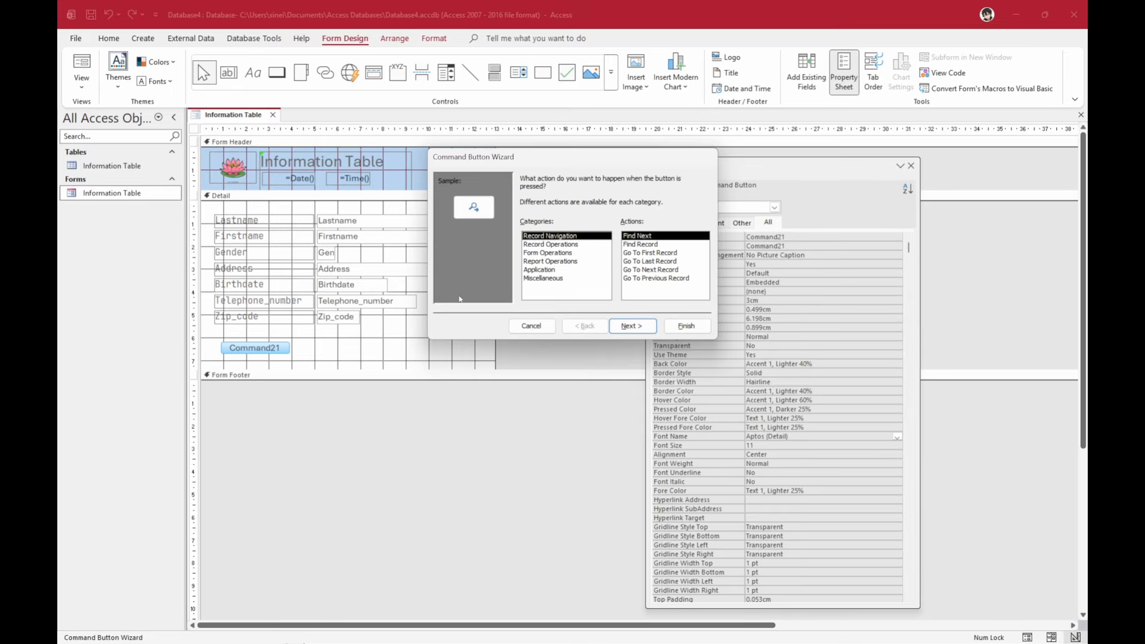
Set up the new command button to go to the first record, with the Go To First picture and the name FirstRecord
left_click(637, 254)
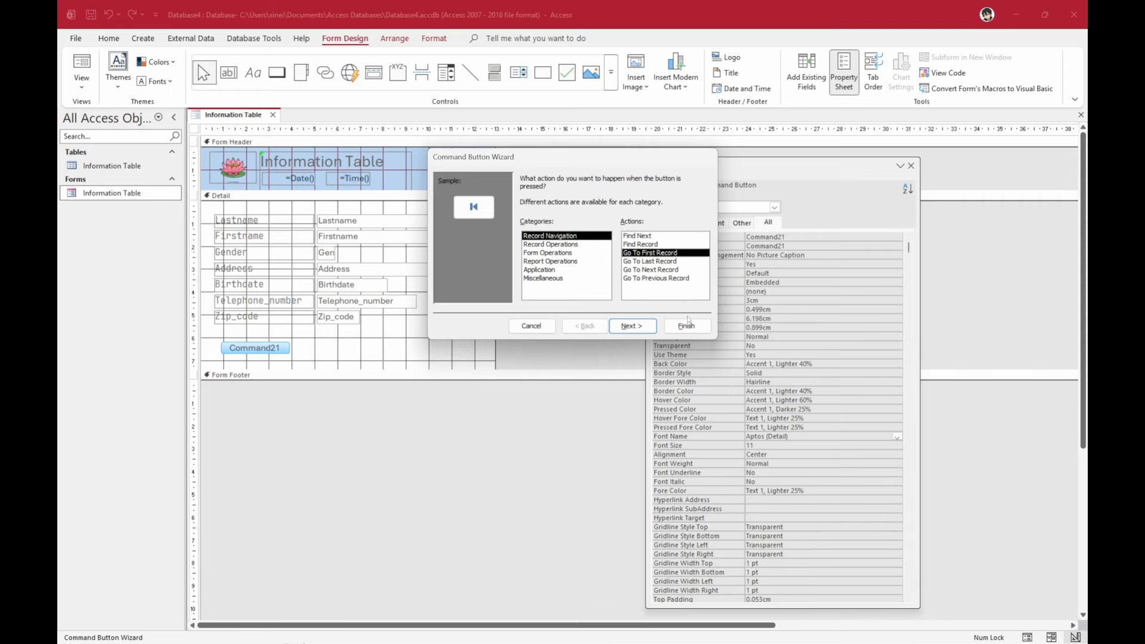
left_click(648, 327)
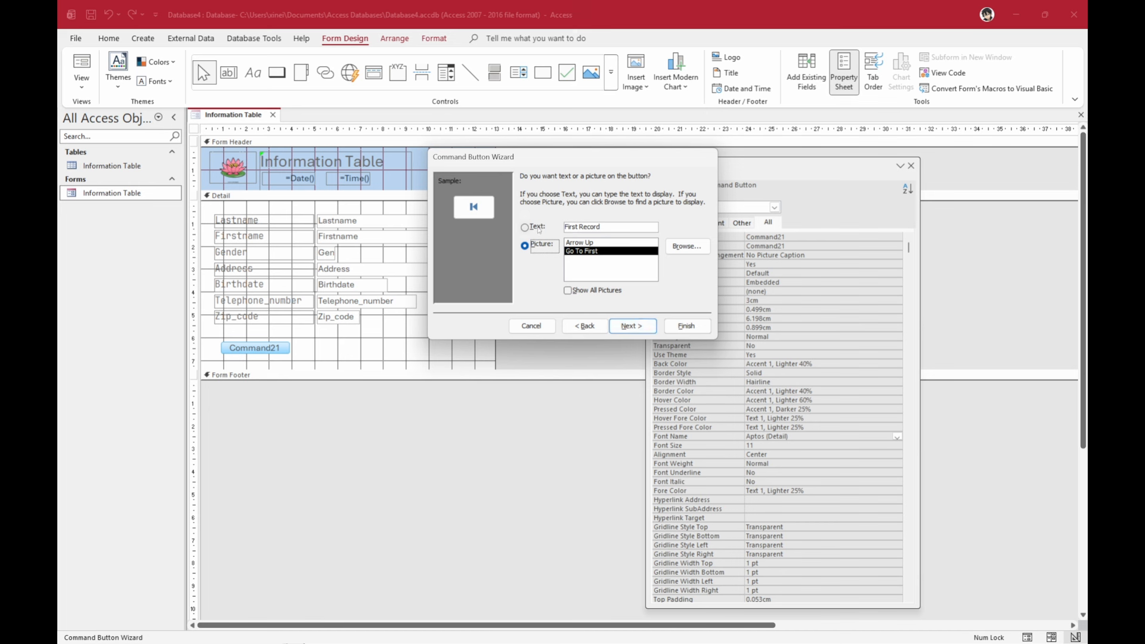
left_click(594, 244)
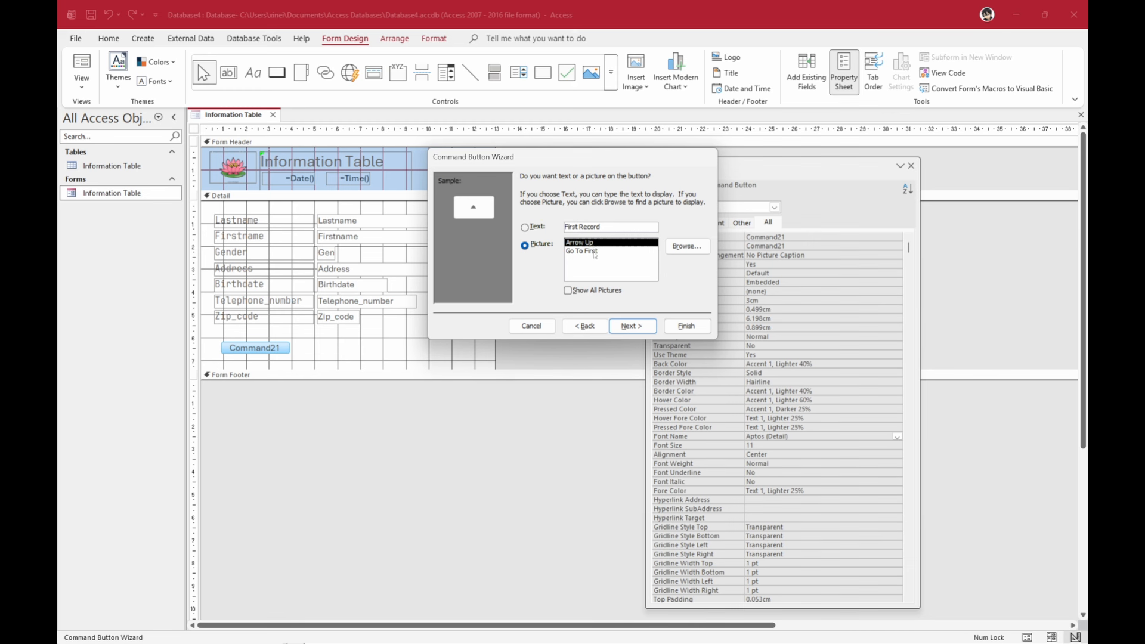
left_click(595, 252)
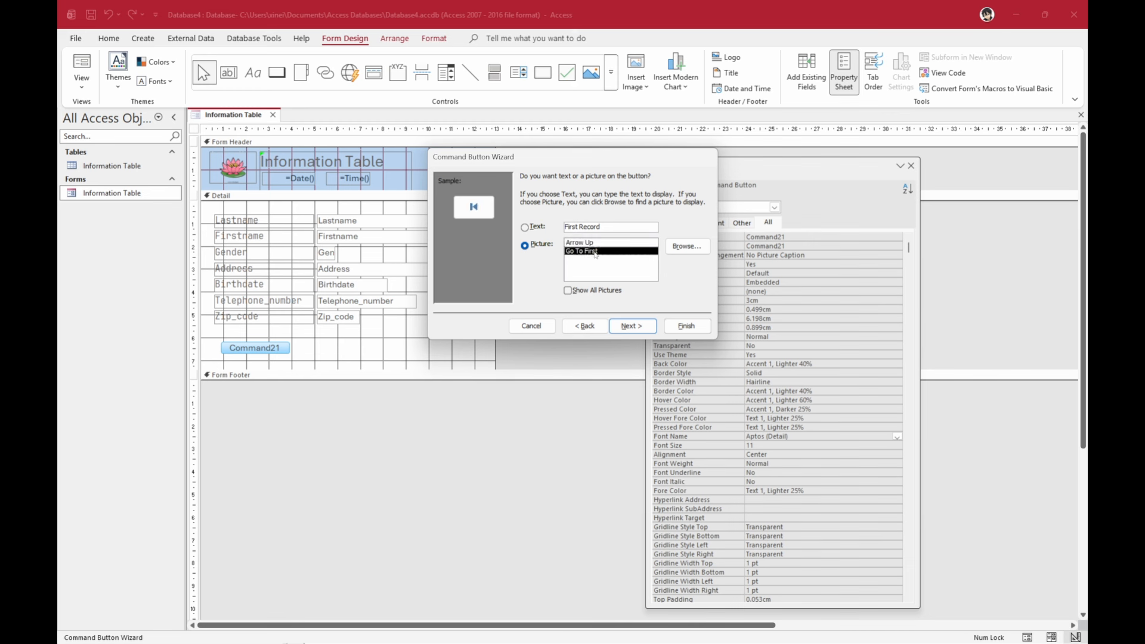
left_click(633, 326)
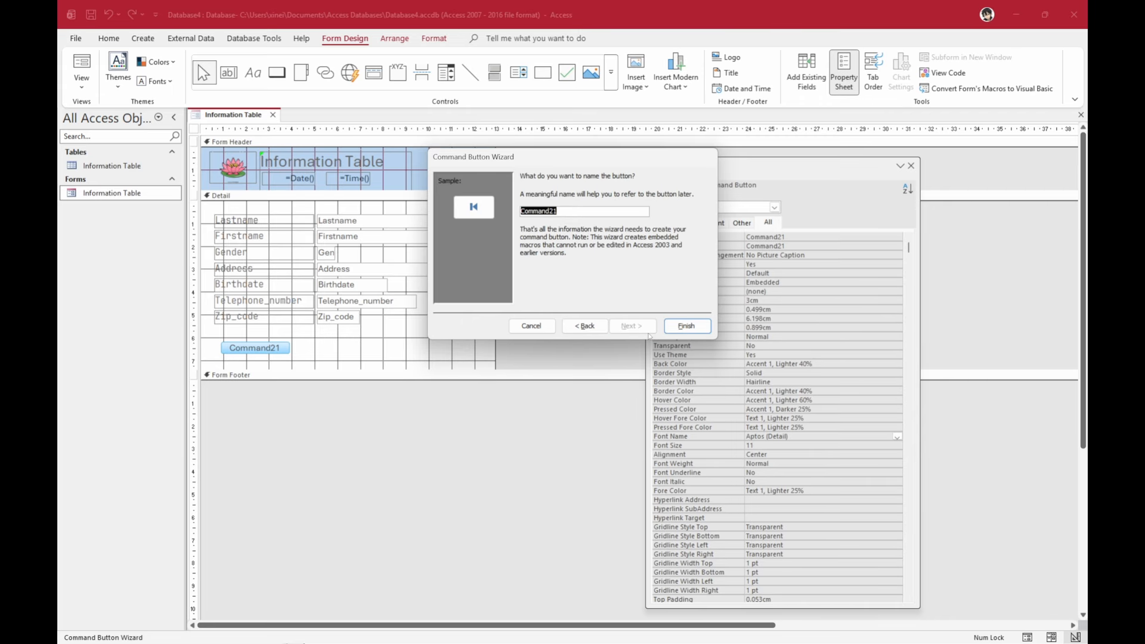
type("FirstRecord")
key("Return")
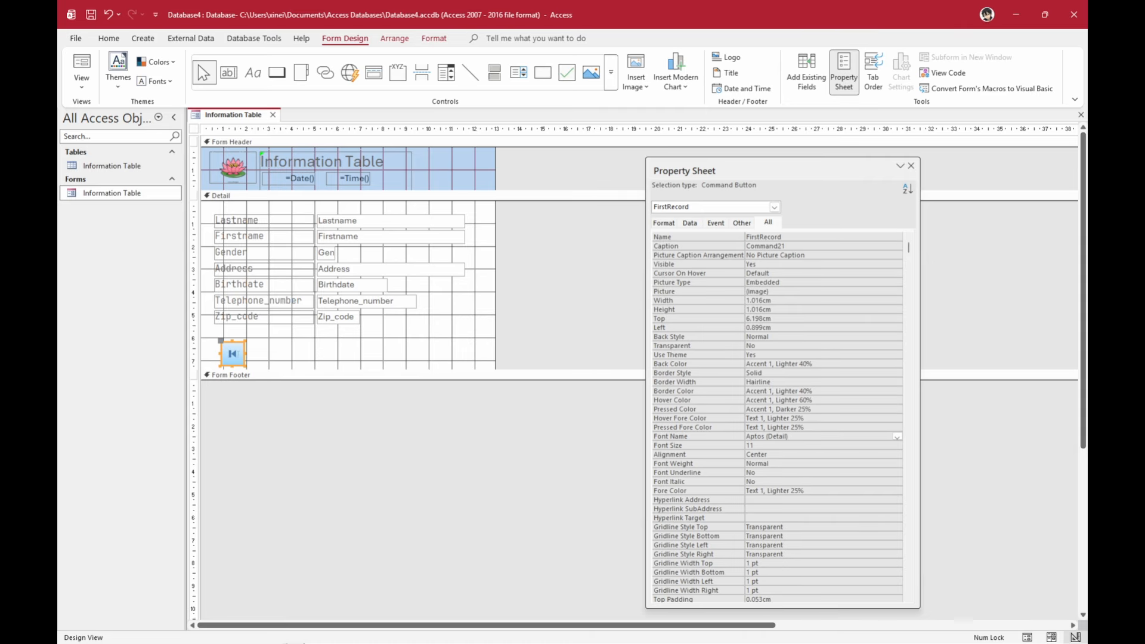
Move the first-record button so its left edge lines up with the field labels, just below the Zip_code label
left_click(254, 358)
left_click(231, 347)
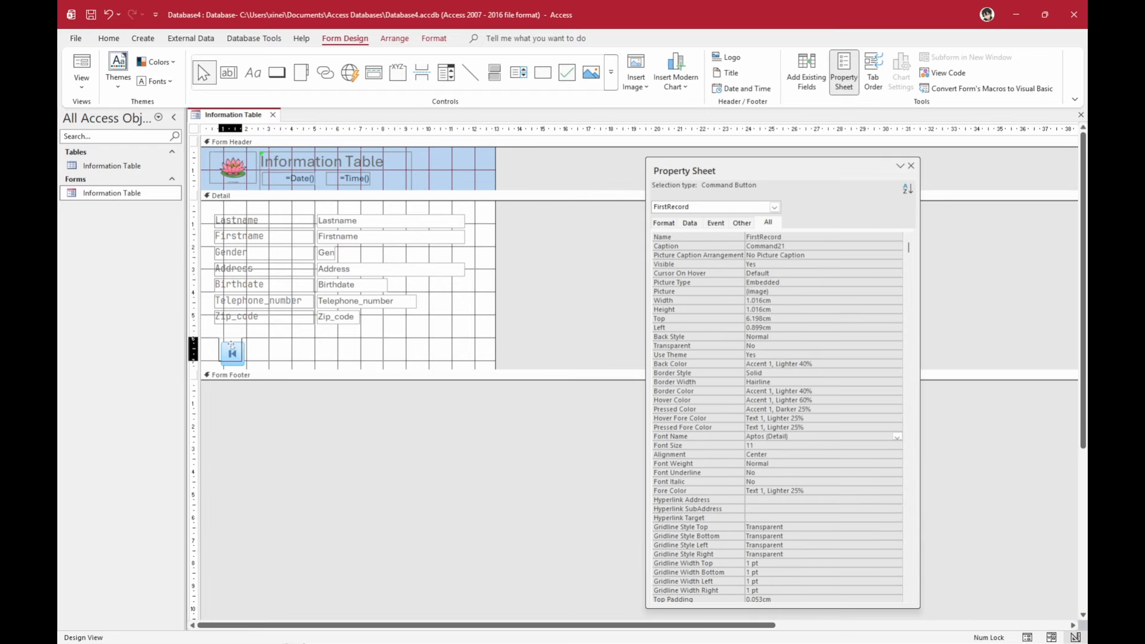
left_click_drag(232, 345, 225, 338)
left_click(254, 346)
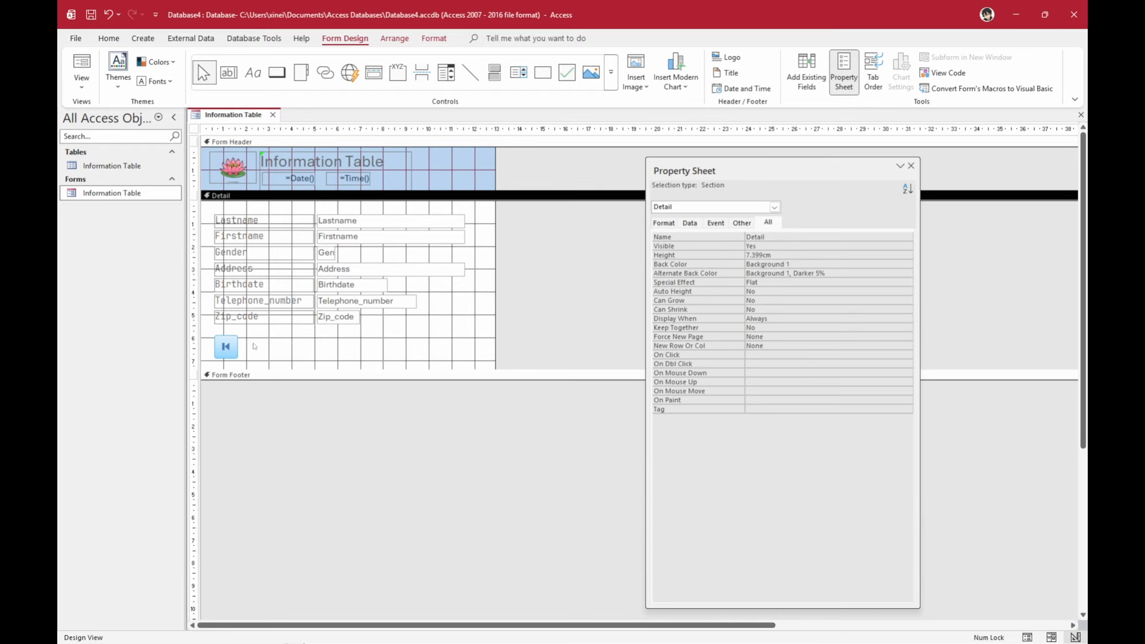
Add a Go To Previous Record button with the Go To Previous picture, named PreviousRecord, and place it beside the first-record button
left_click(278, 73)
left_click(262, 344)
left_click(663, 278)
left_click(642, 327)
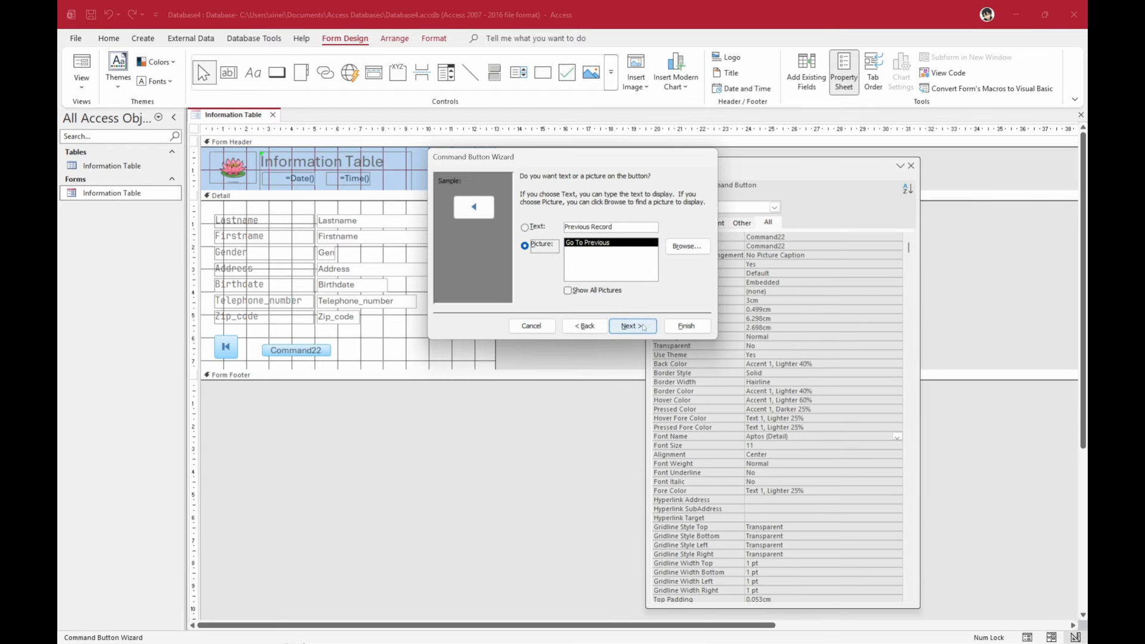
left_click(643, 327)
type("PreviousRecord")
left_click(686, 326)
left_click_drag(274, 356, 258, 347)
left_click(287, 347)
Add a Go To Next Record picture button named NextRecord to the right of the previous-record button
left_click(277, 73)
left_click(288, 345)
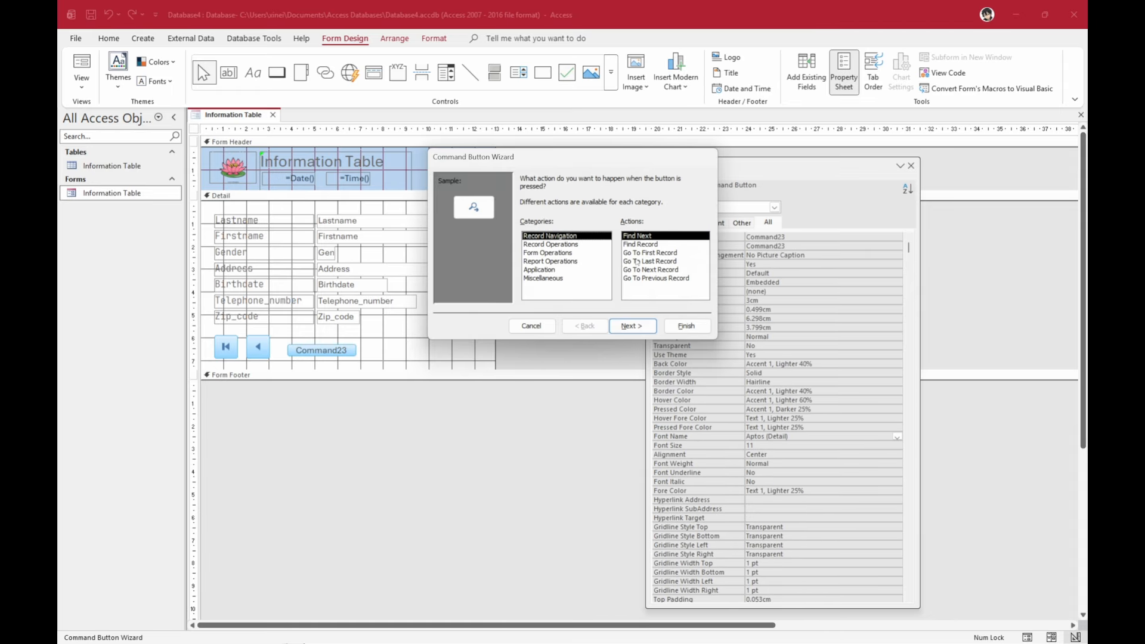
left_click(650, 269)
left_click(632, 326)
left_click(633, 325)
type("NextRecord")
left_click(686, 326)
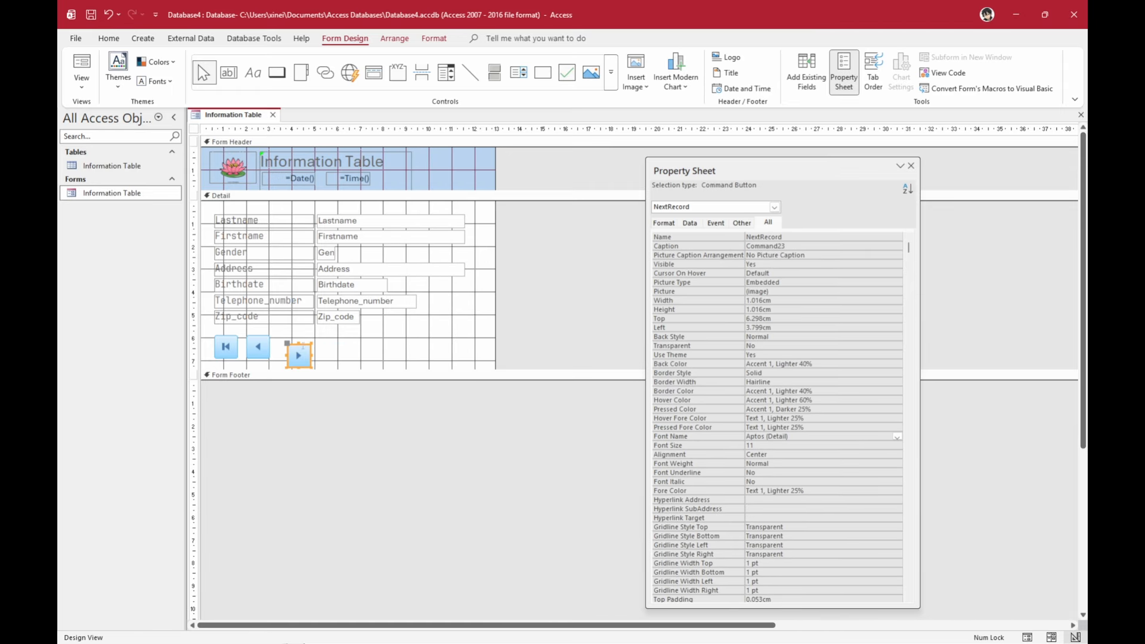
Position the next-record button in the row and add a Go To Last Record picture button named LastRecord beside it
left_click(278, 73)
left_click_drag(303, 346, 211, 367)
left_click(326, 345)
left_click(650, 261)
left_click(634, 326)
left_click(634, 326)
type("LastRecord")
left_click(687, 326)
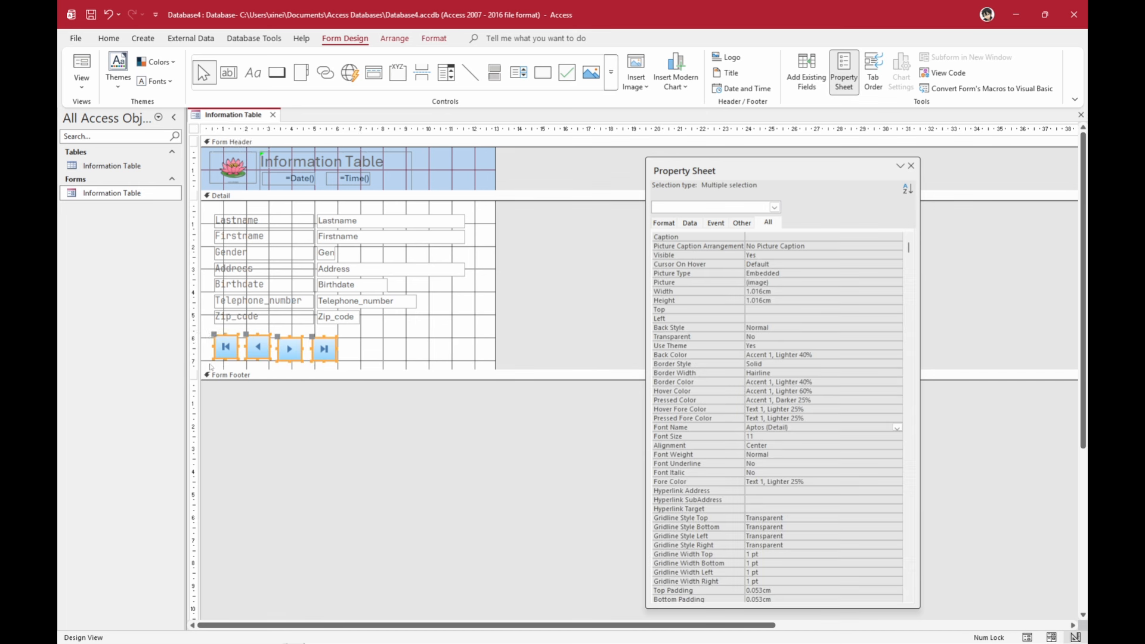
Align the four navigation buttons to the top and space them equally in the horizontal direction
left_click(394, 38)
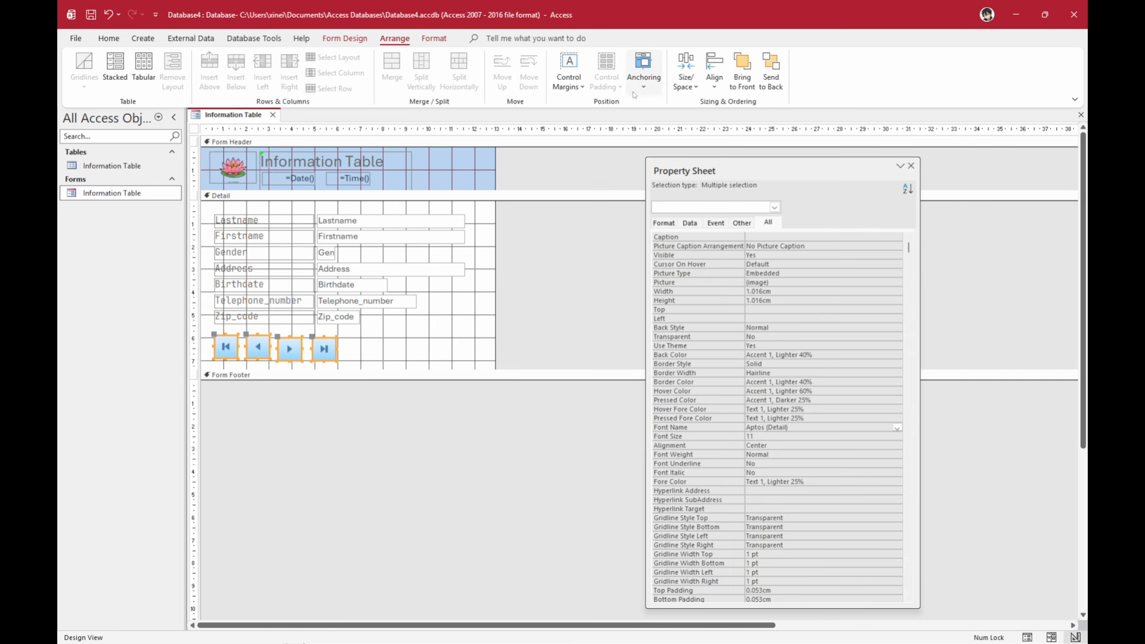
left_click(714, 87)
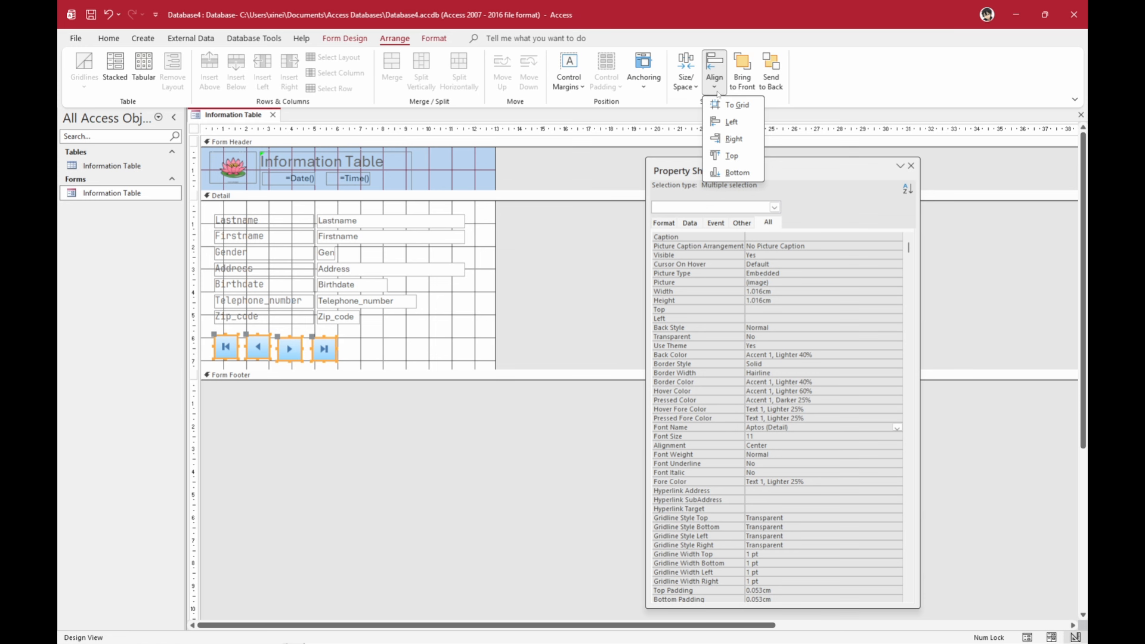
left_click(731, 154)
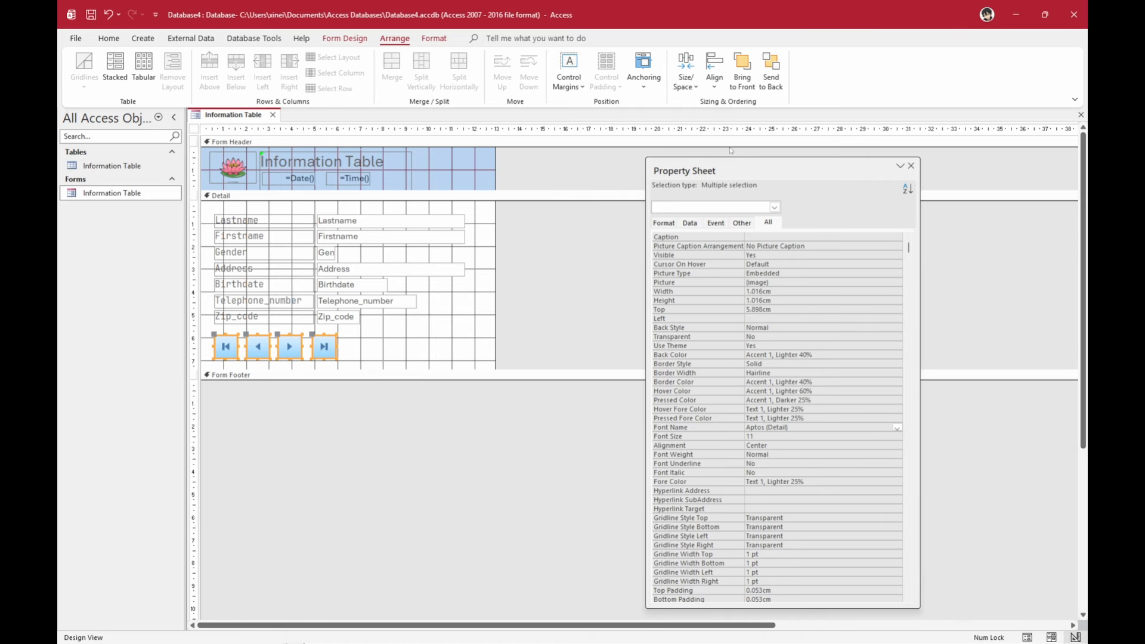
left_click(687, 87)
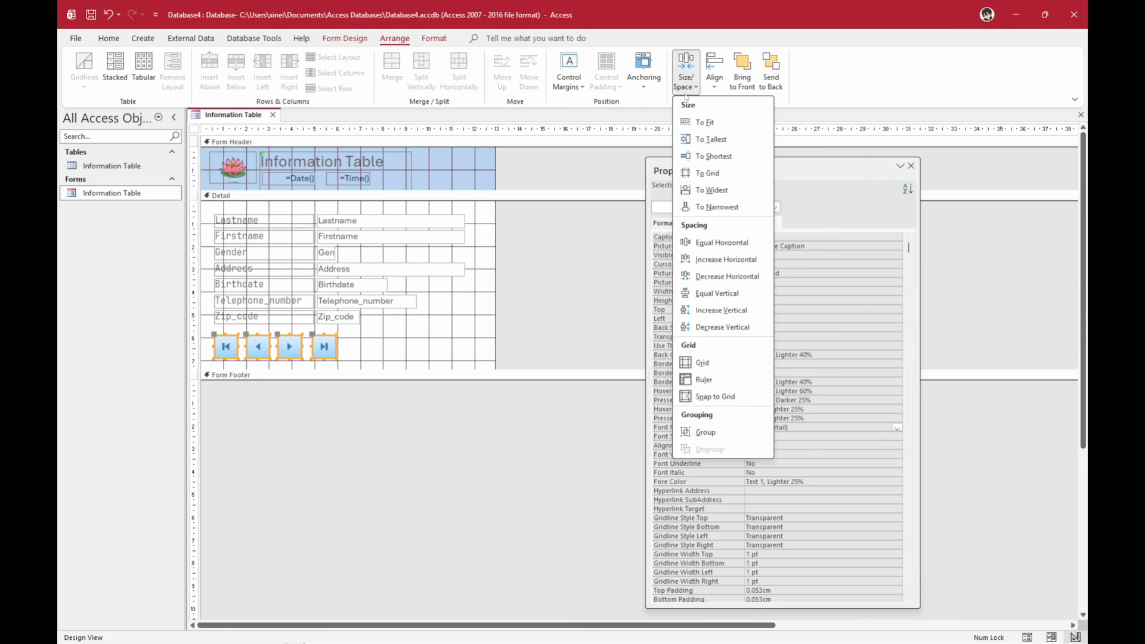
left_click(707, 243)
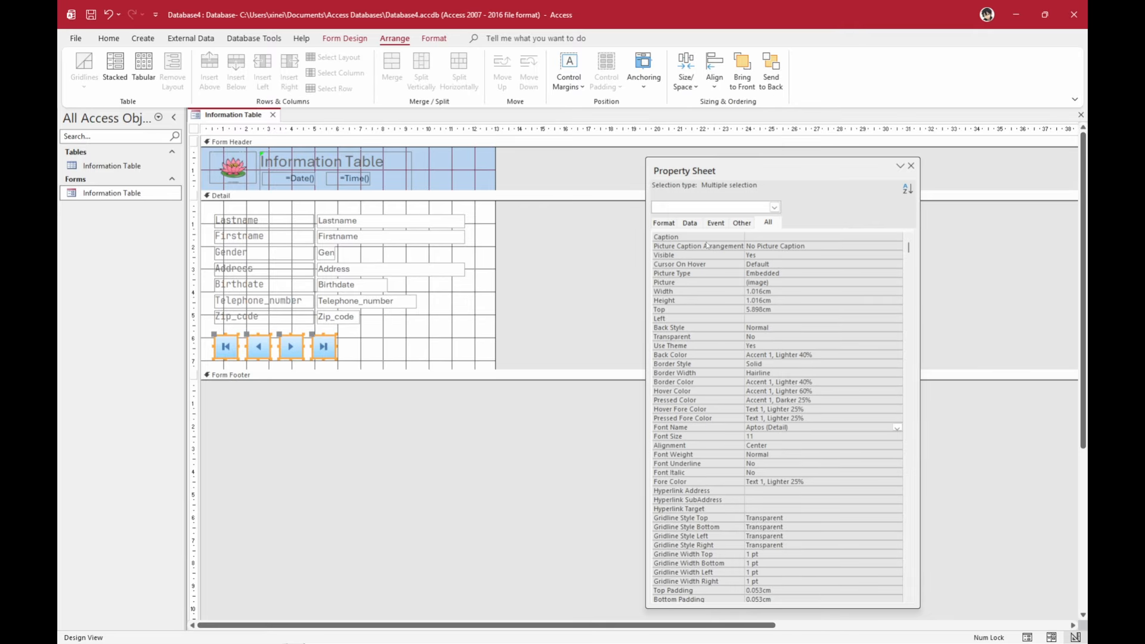
left_click(495, 329)
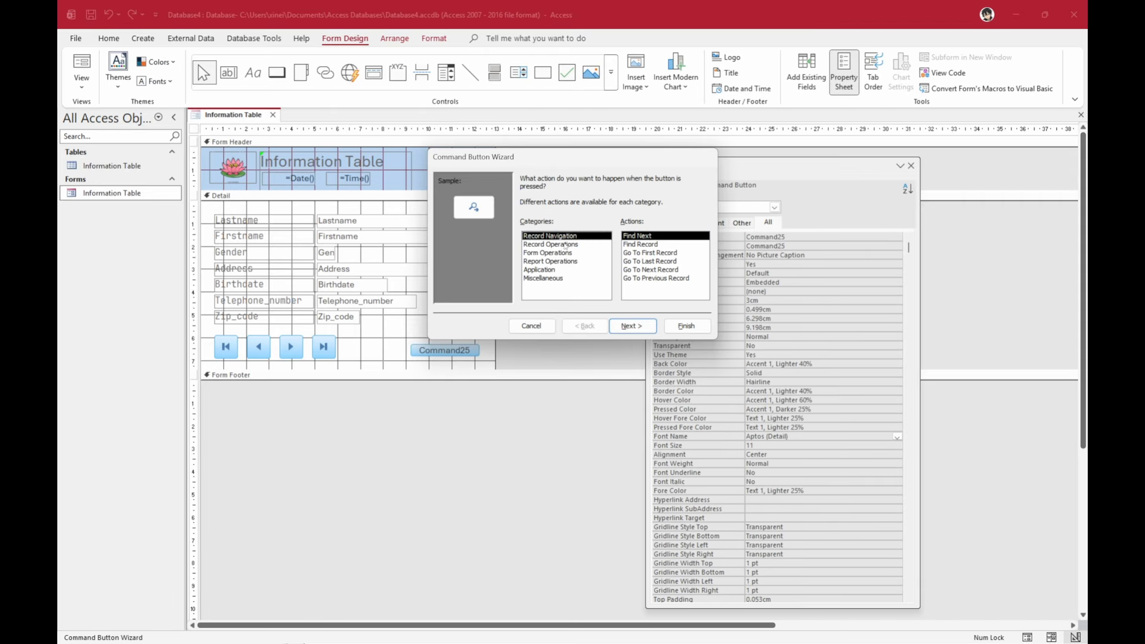
Set up a Delete Record picture button from the Record Operations category at the right end of the button row
left_click(554, 245)
left_click(651, 244)
left_click(633, 326)
left_click(633, 326)
left_click(686, 326)
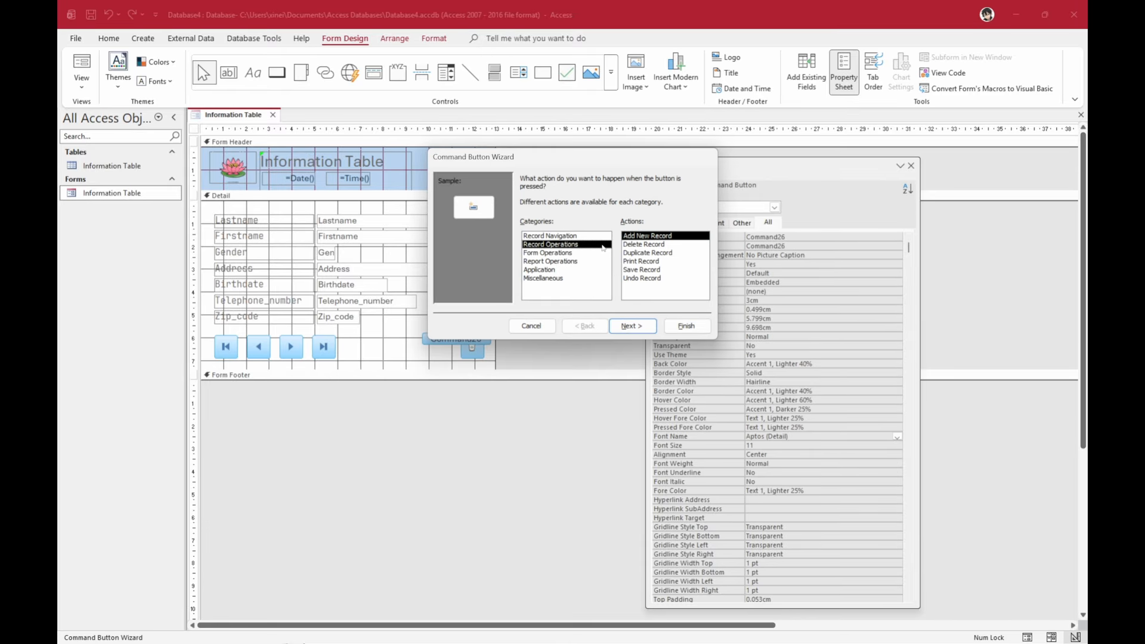
Create an Add New Record button that shows the text Add Record and is named AddRecord
left_click(632, 327)
left_click(525, 225)
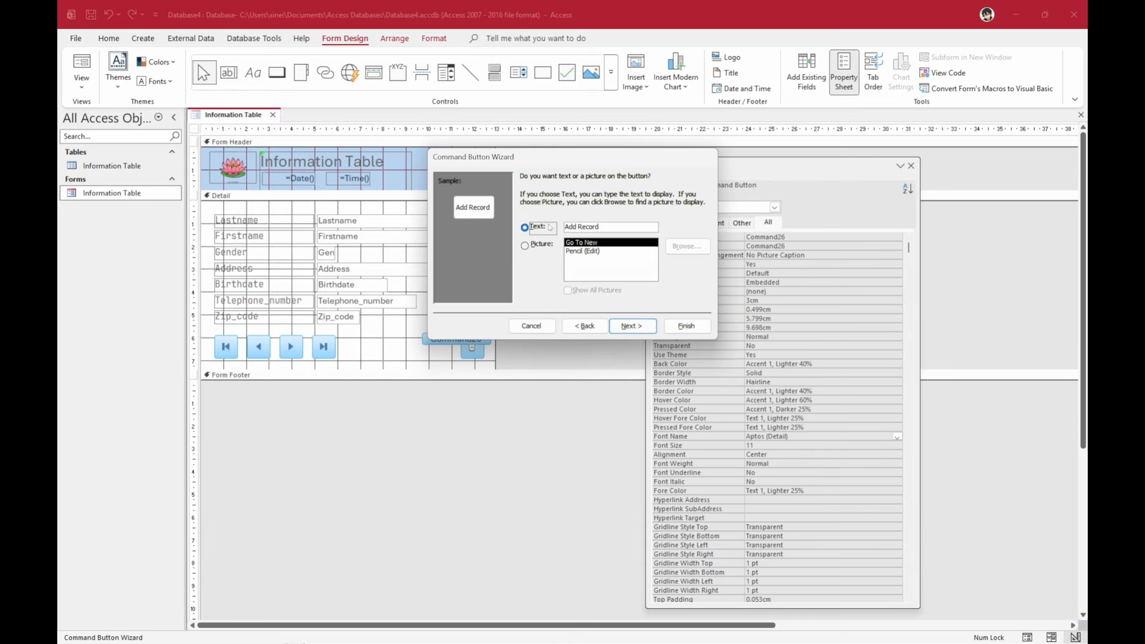
left_click(632, 327)
type("AddRecord")
left_click(686, 327)
Move the Add Record button to the left of the delete button and align the tops of both buttons
left_click_drag(422, 339, 401, 349)
left_click(471, 347, "shift")
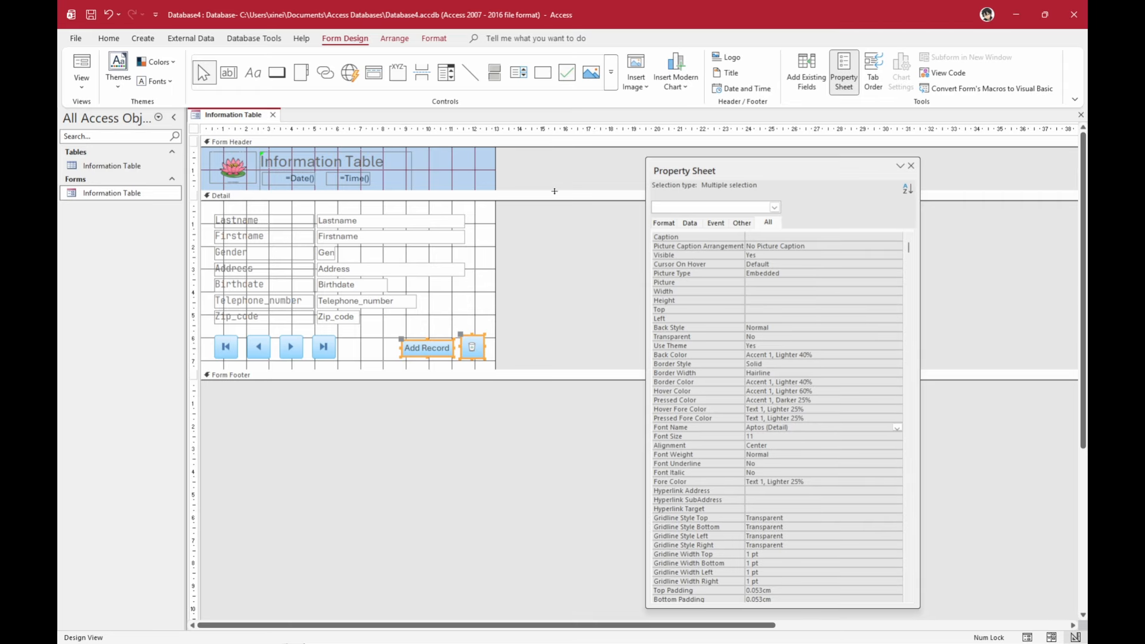
left_click(395, 38)
left_click(714, 72)
left_click(730, 157)
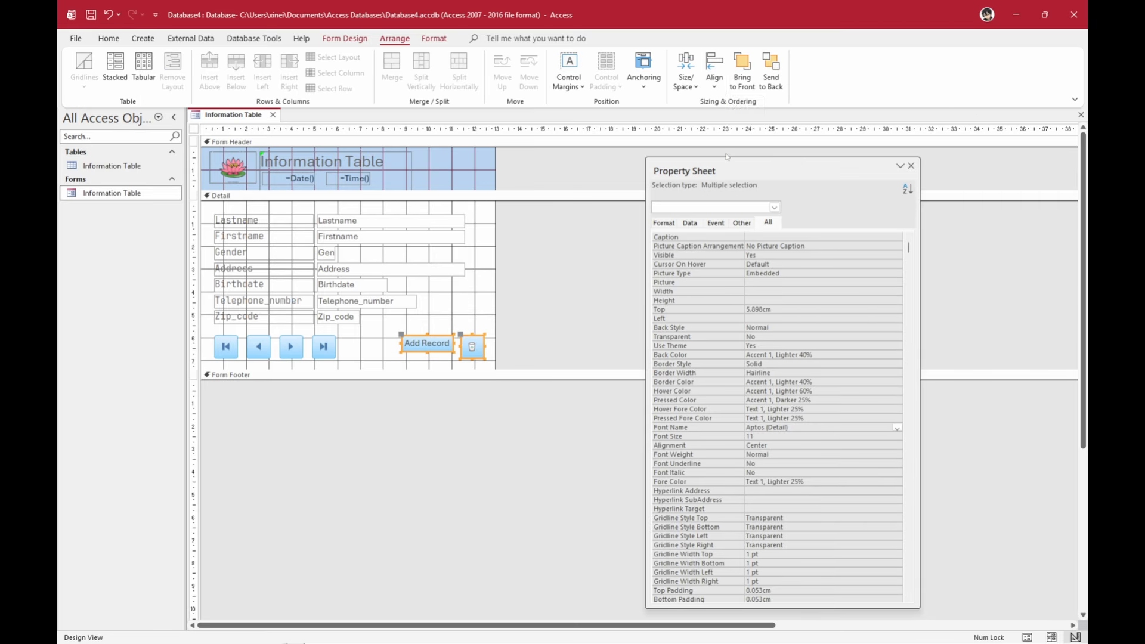
Stretch the Add Record button to about the delete button's height and save the form
left_click(429, 365)
left_click(427, 354)
left_click(430, 365)
right_click(250, 122)
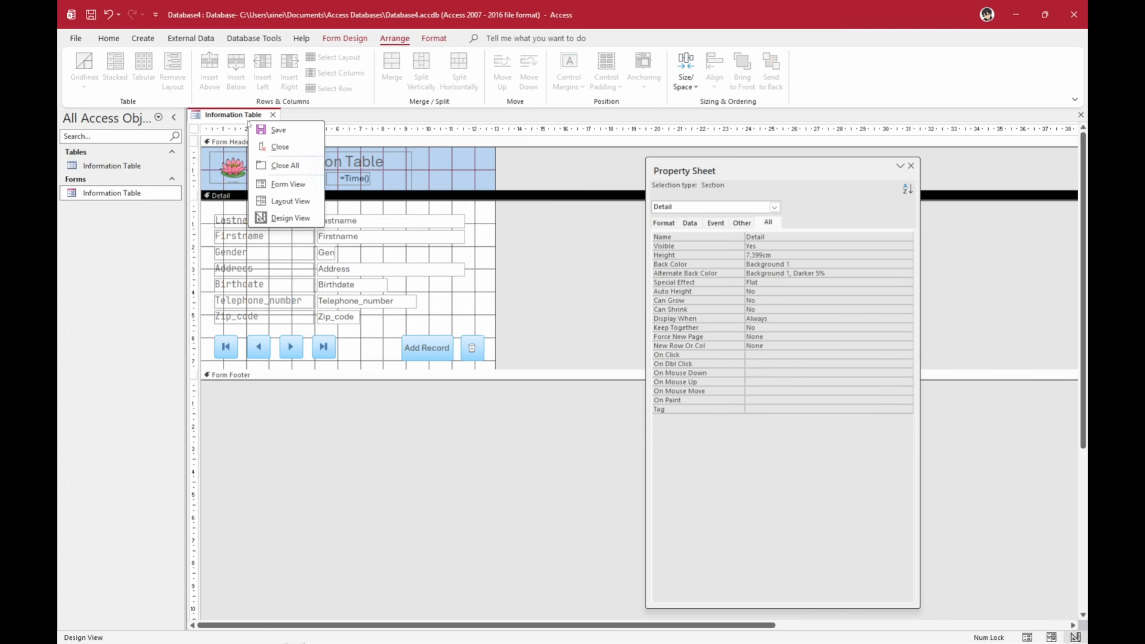
left_click(258, 130)
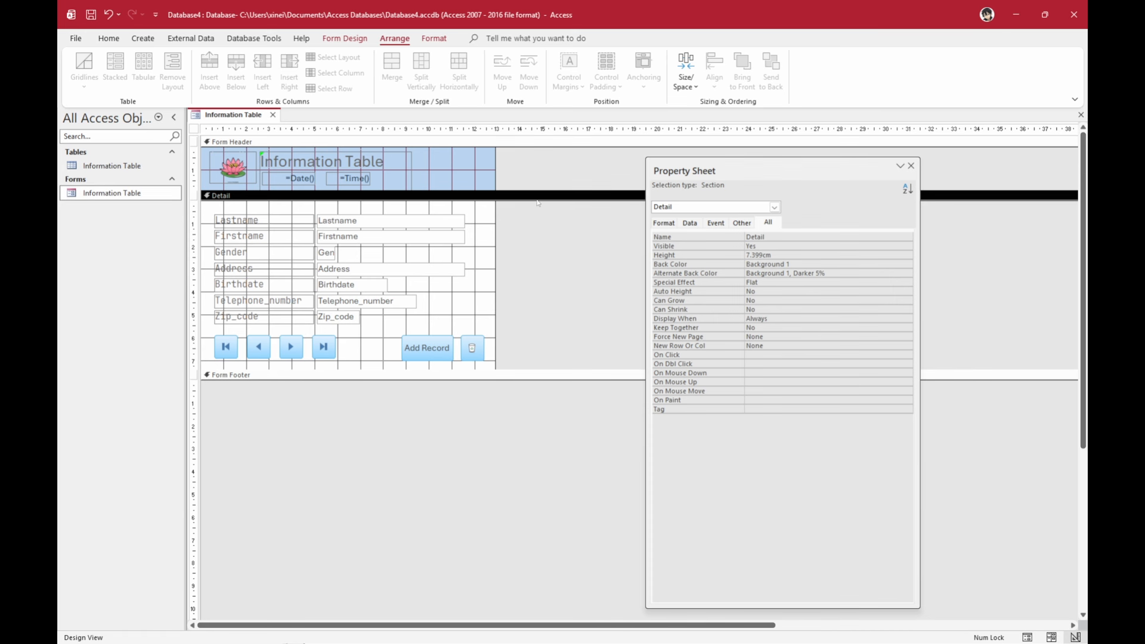
Preview the record buttons in Form View and return to Design View
left_click(109, 38)
left_click(87, 92)
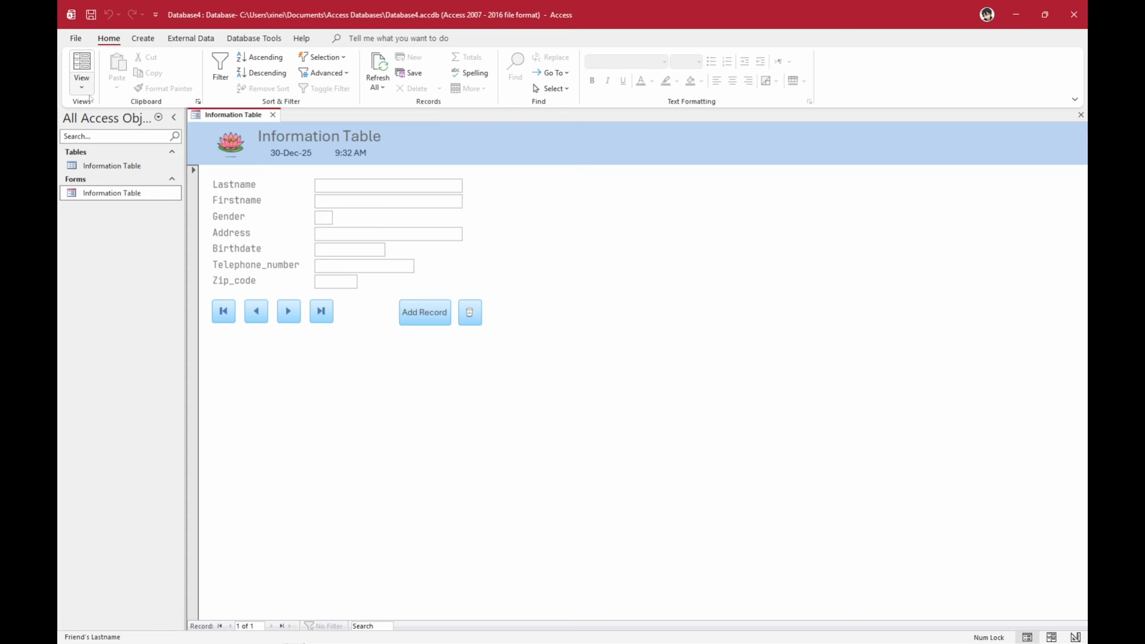
left_click(81, 88)
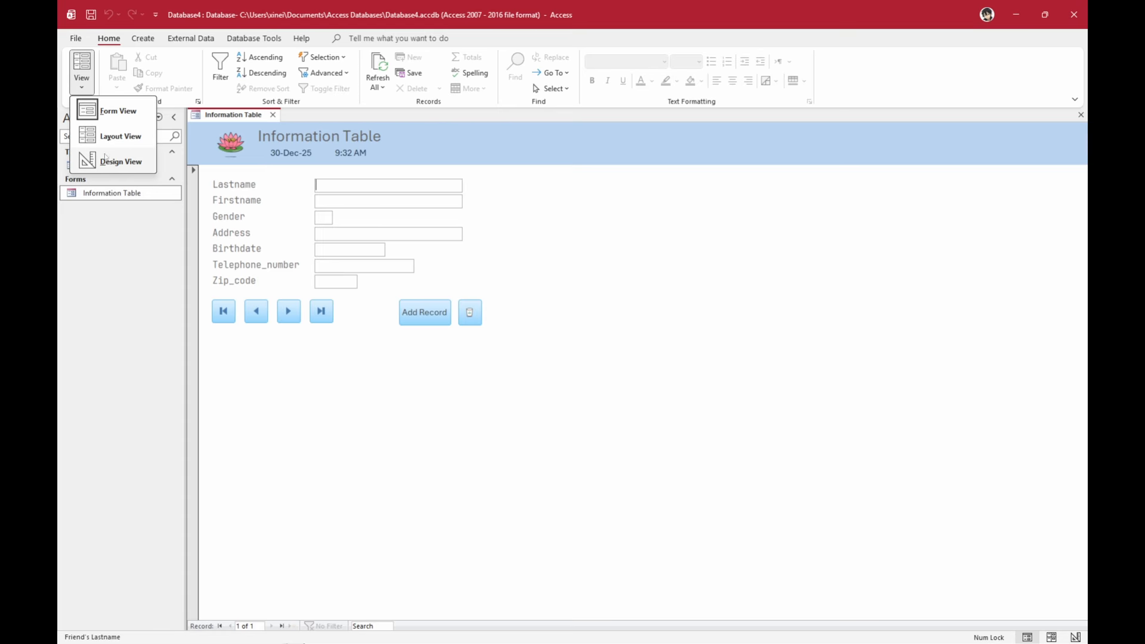
left_click(117, 161)
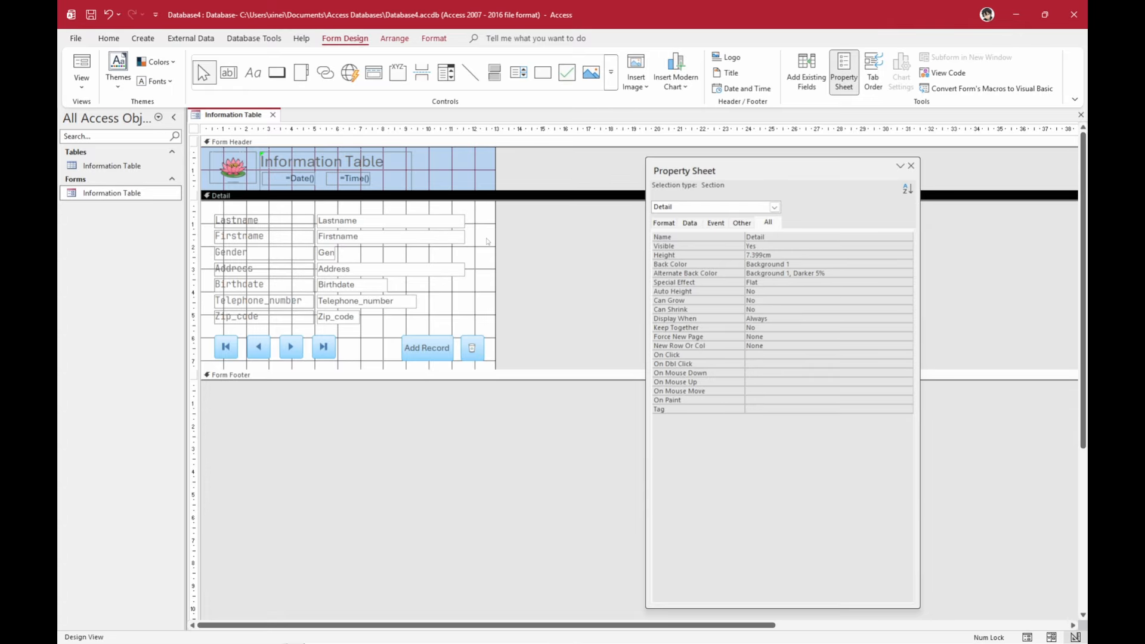
Set the form's background Picture property to Blue Hills.jpg from the Pictures folder
left_click(510, 244)
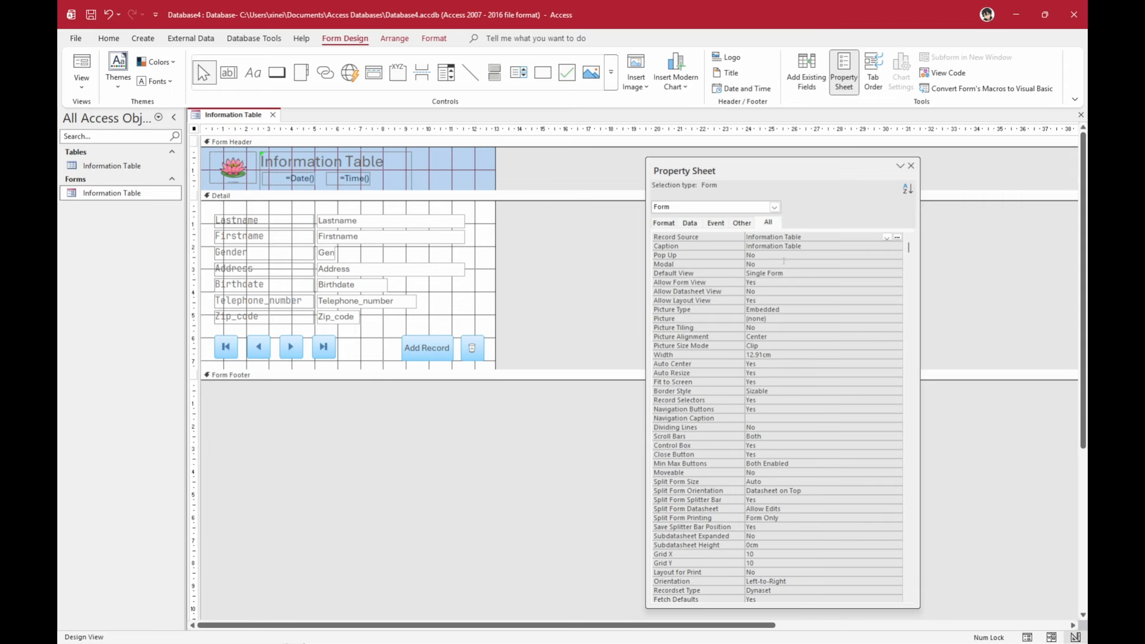
left_click(775, 318)
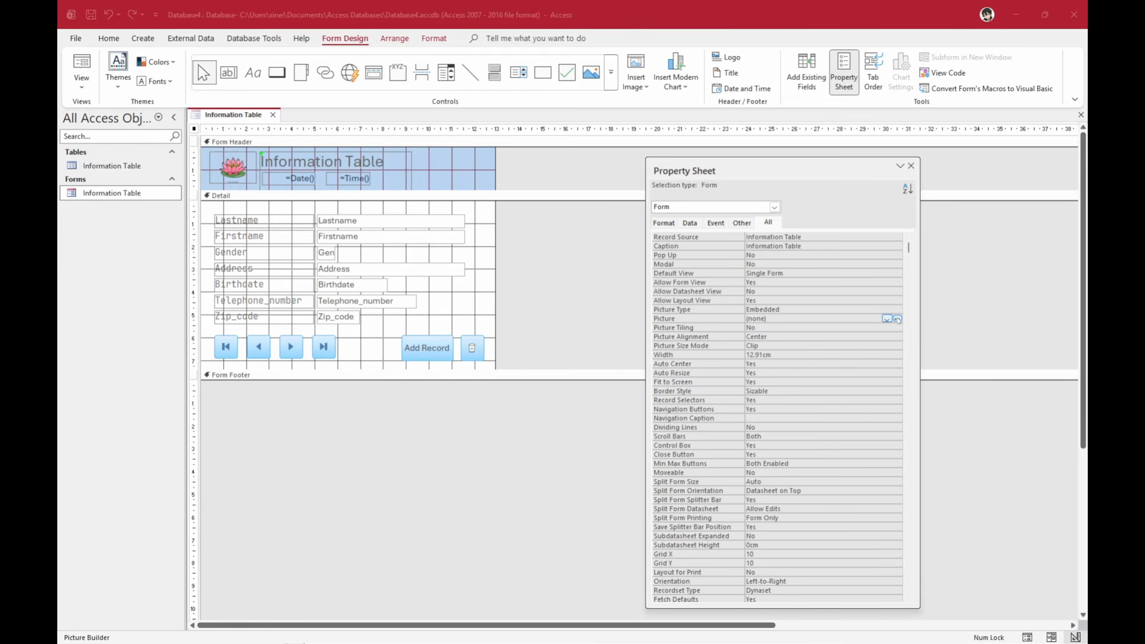
left_click(898, 319)
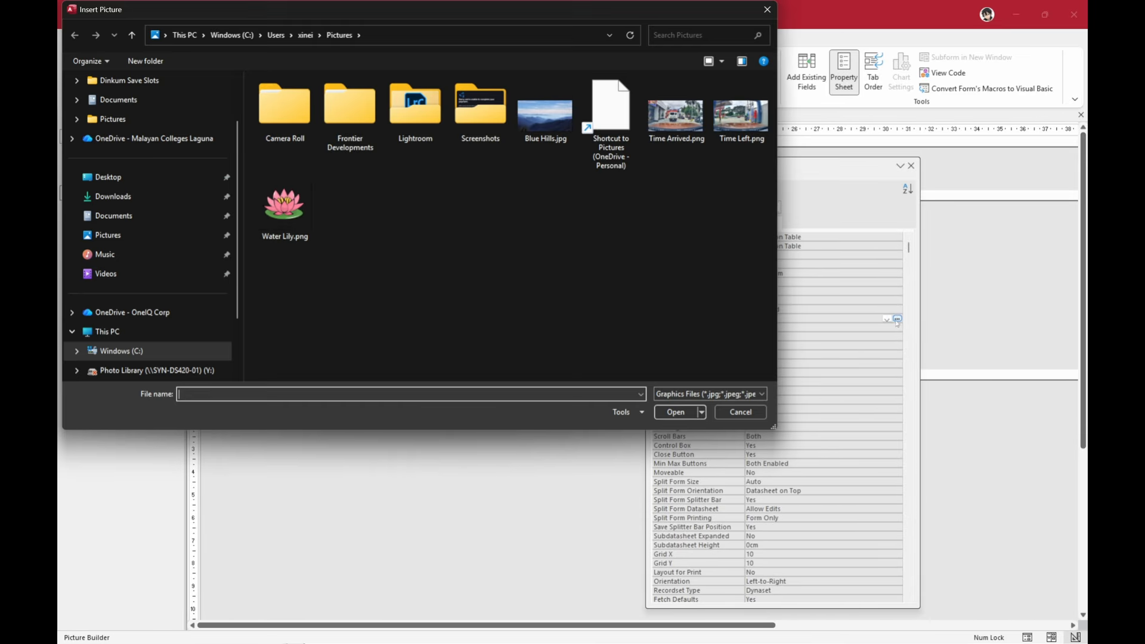
left_click(567, 141)
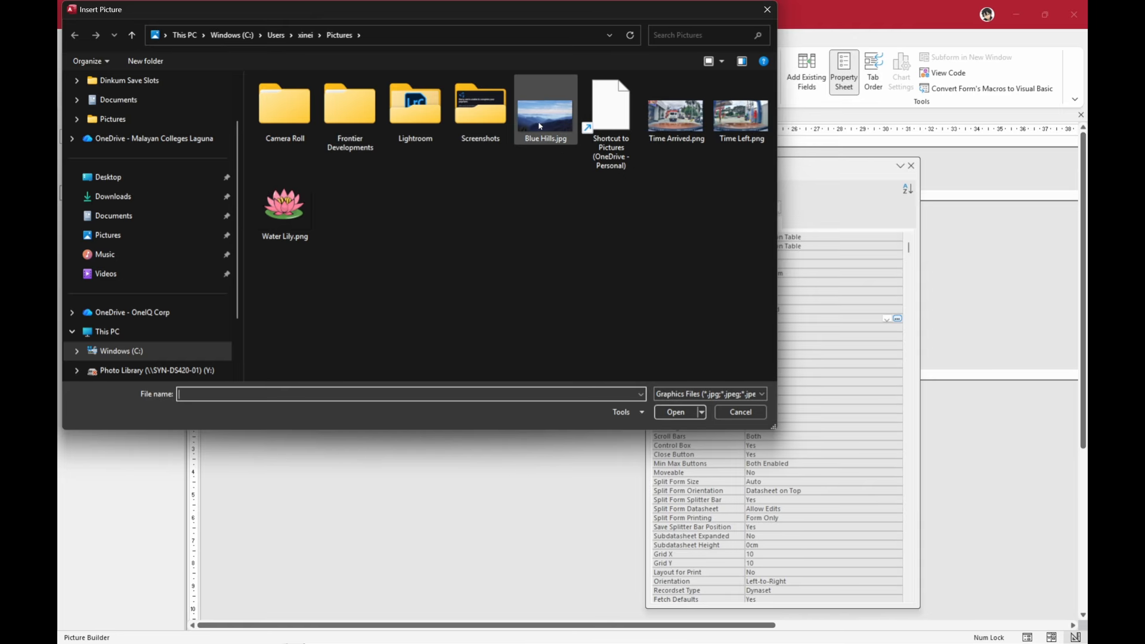
left_click(676, 413)
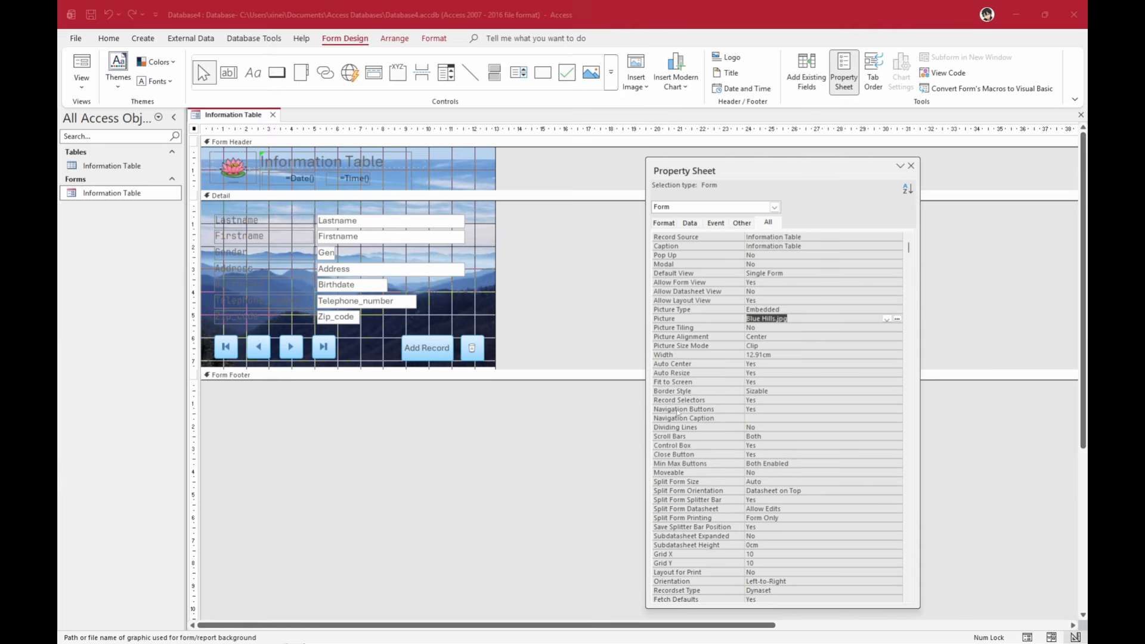
left_click(780, 326)
left_click(897, 328)
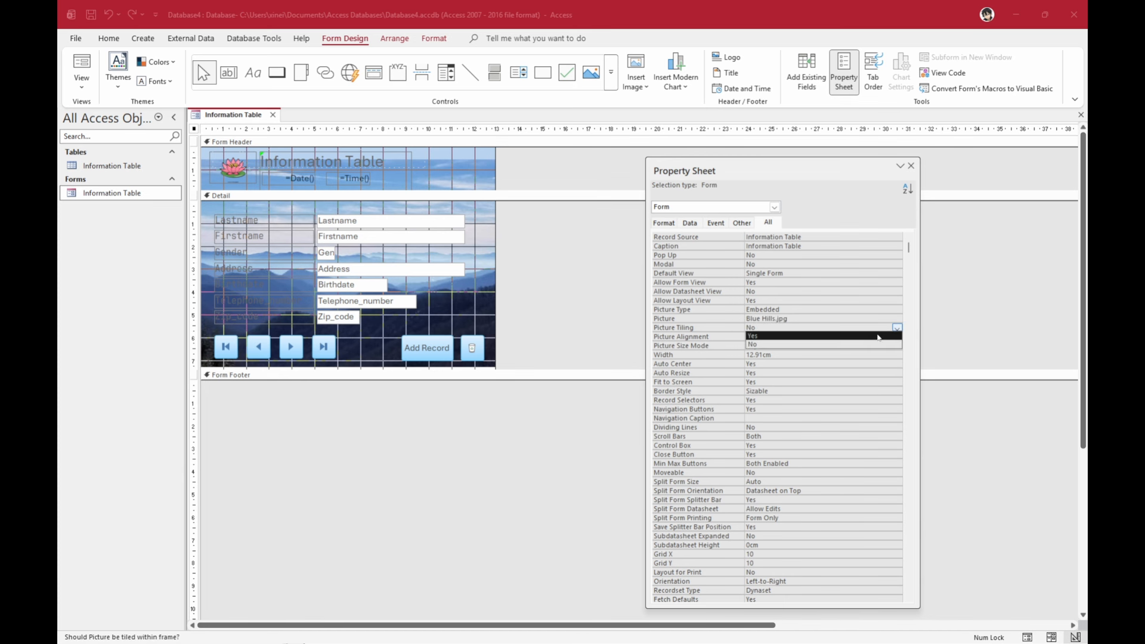
key("Escape")
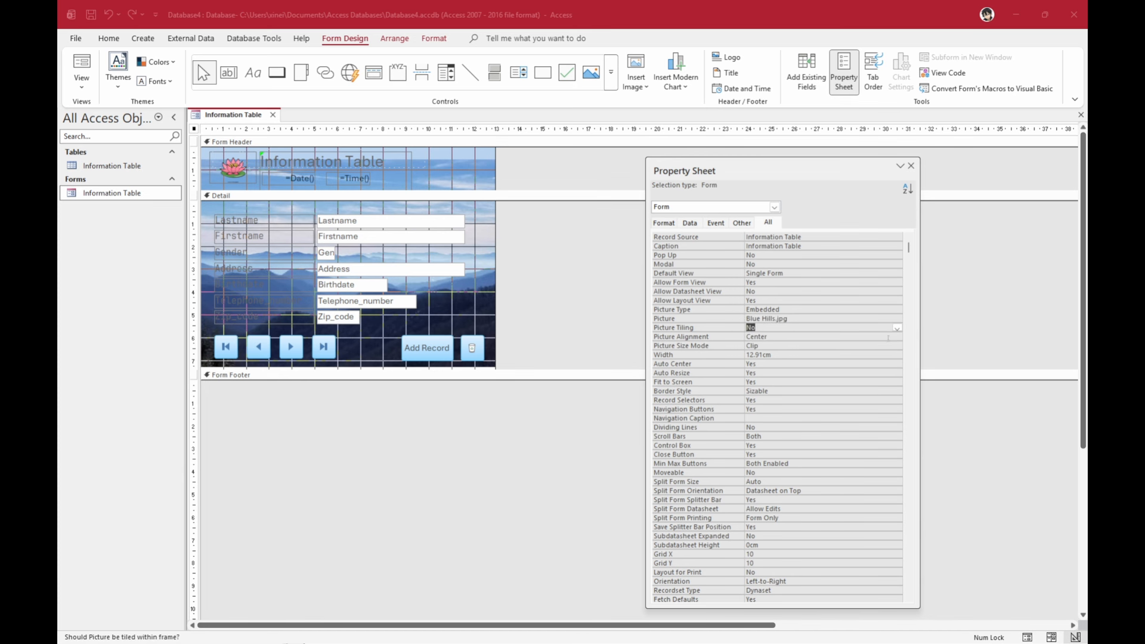
Preview the background picture in Form View and return to Design View
left_click(888, 349)
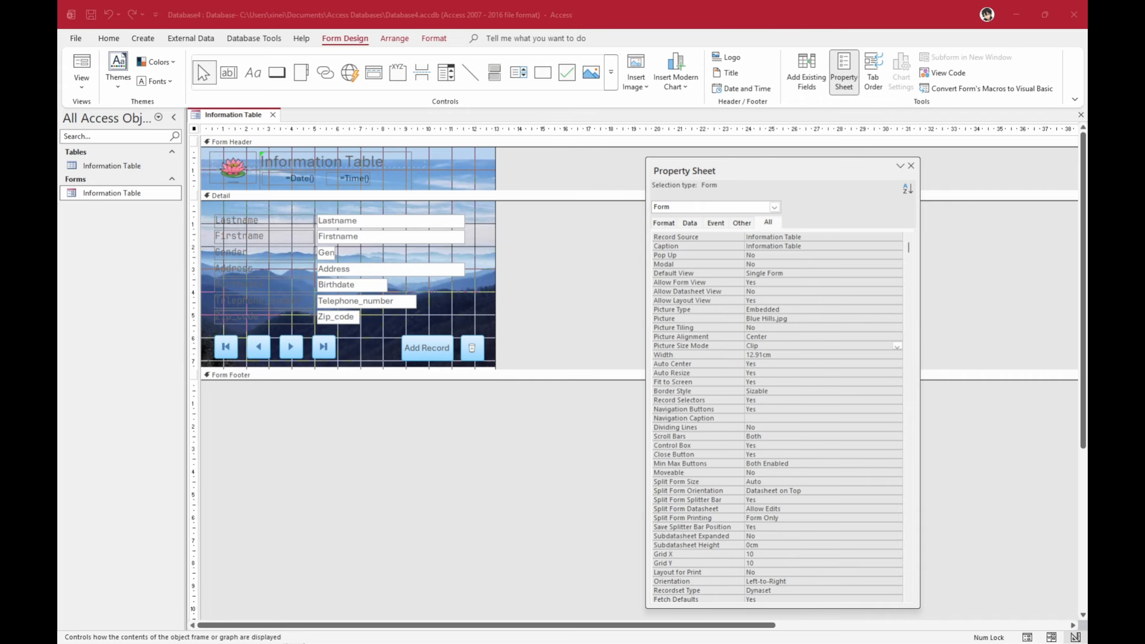
left_click(81, 66)
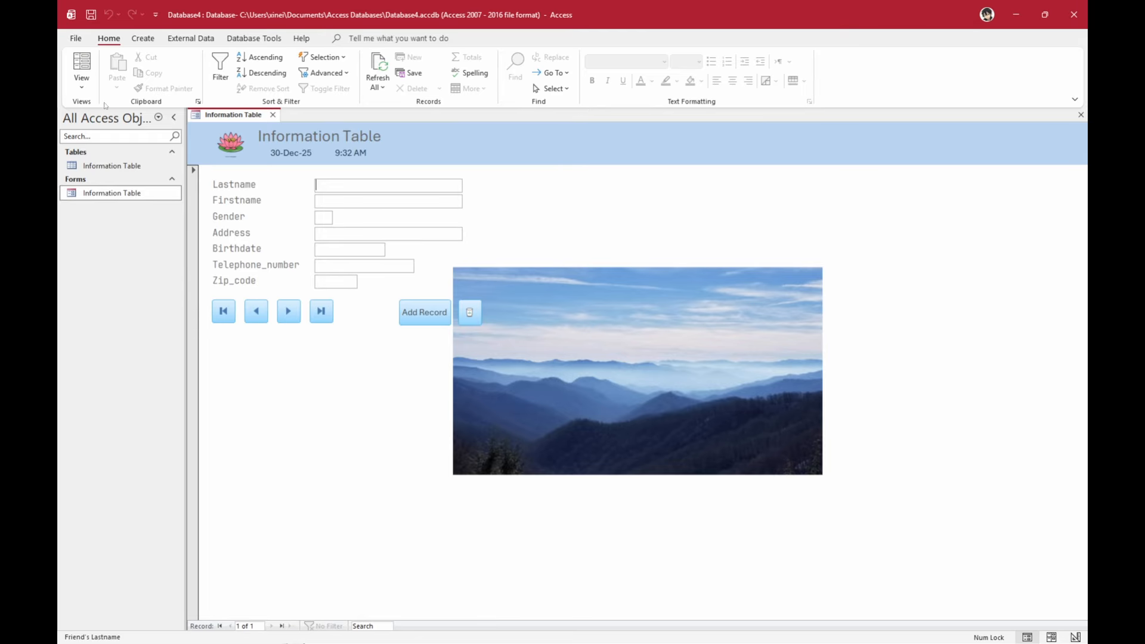
left_click(81, 86)
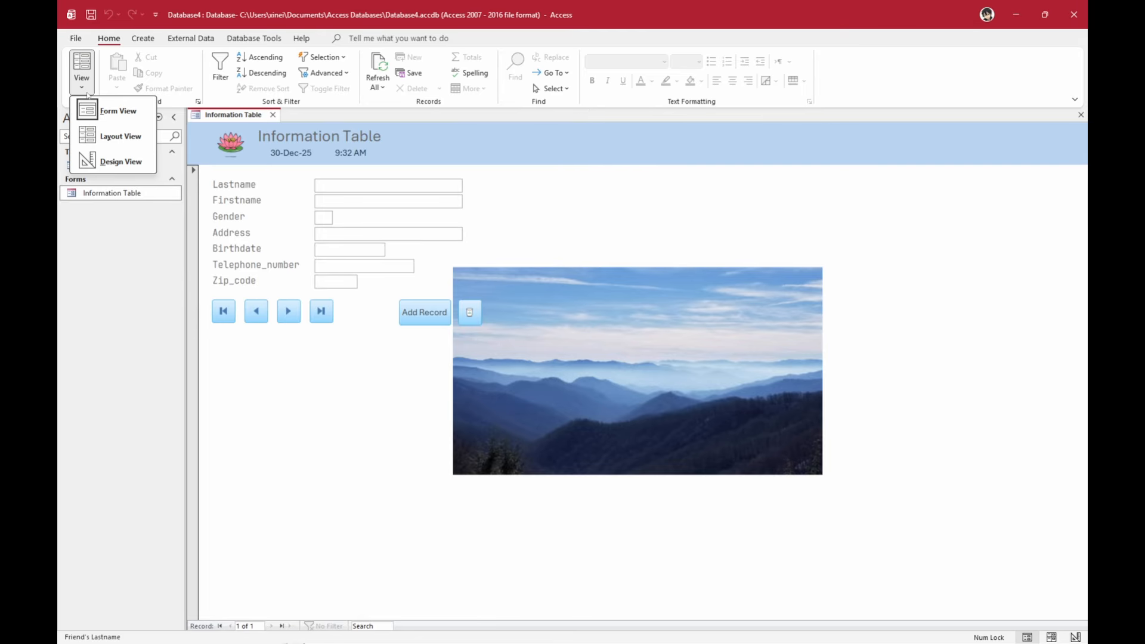
left_click(104, 163)
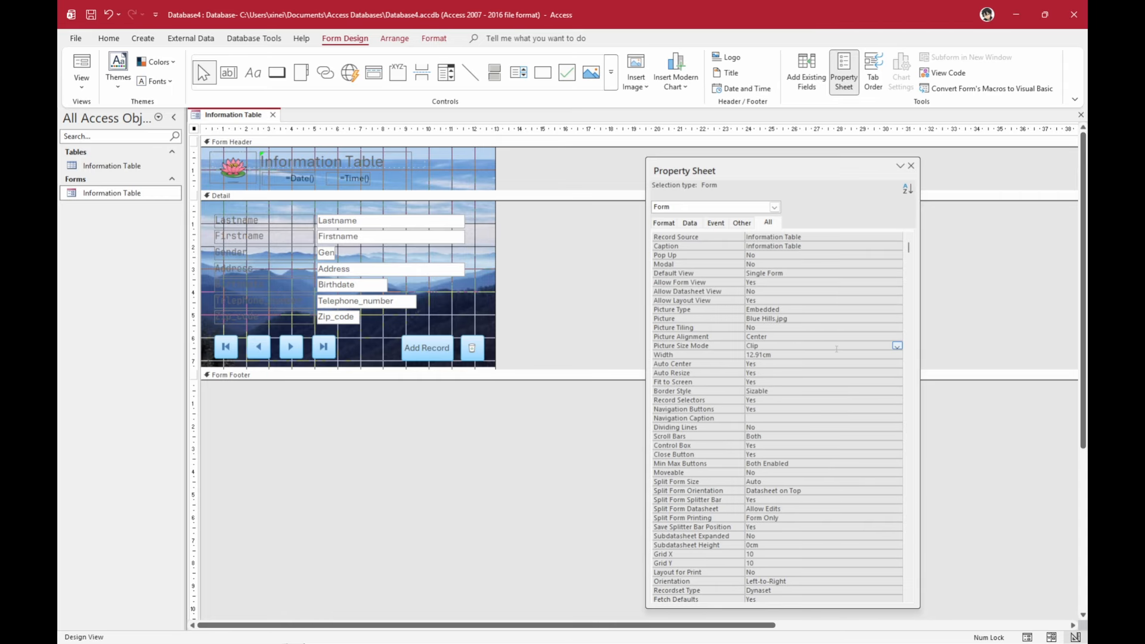
Set the form's Picture Size Mode to Stretch, check the background in Form View and return to Design View
left_click(897, 346)
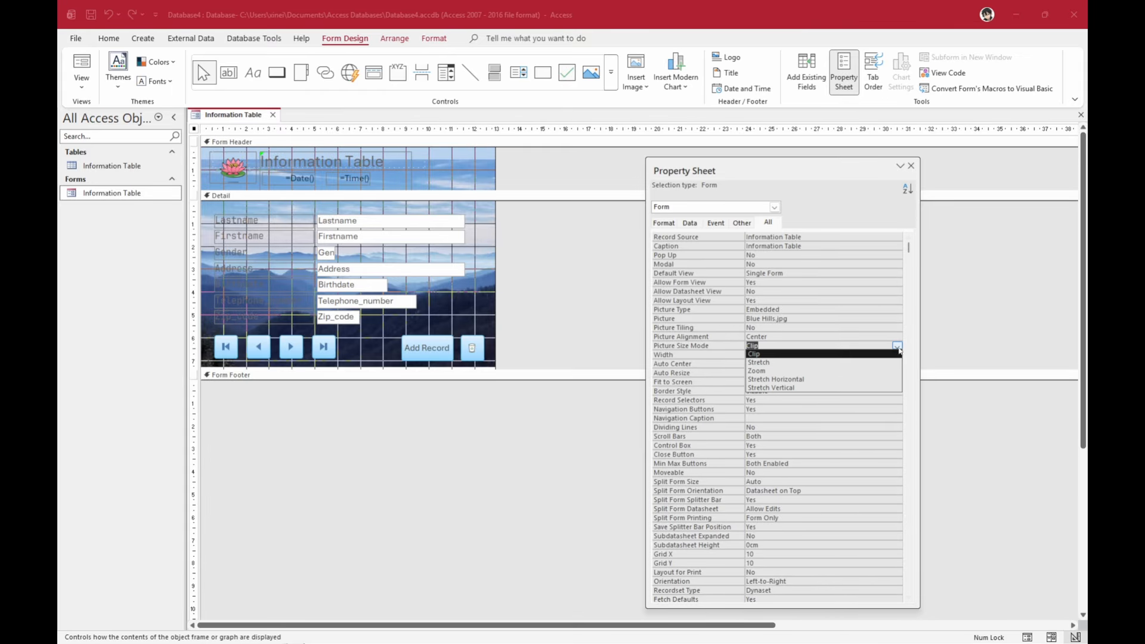
left_click(831, 362)
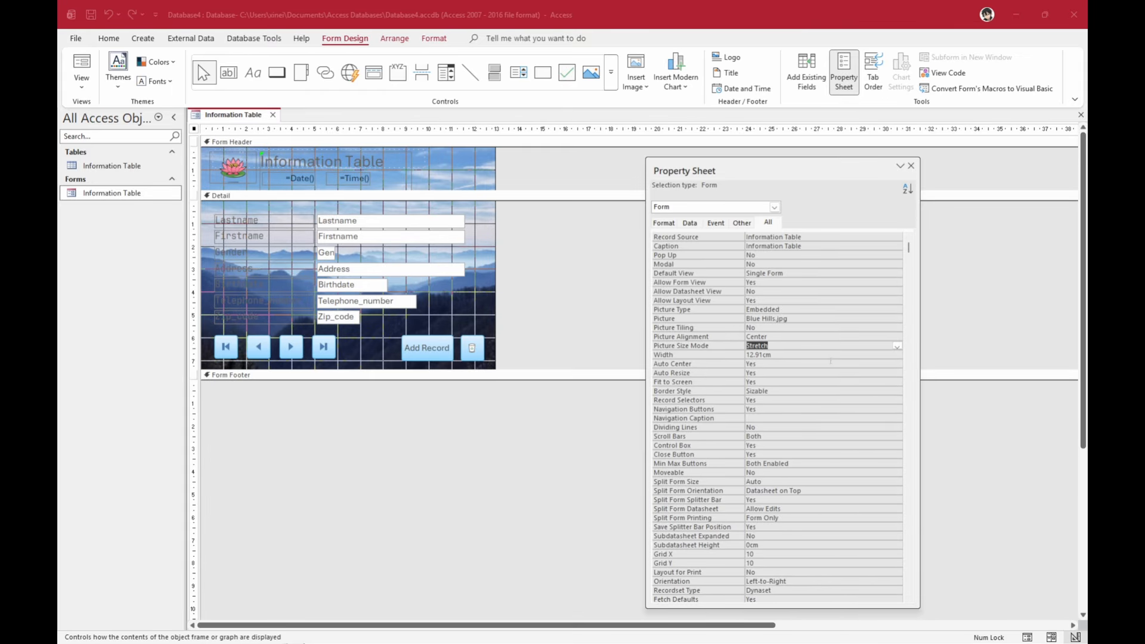
left_click(70, 67)
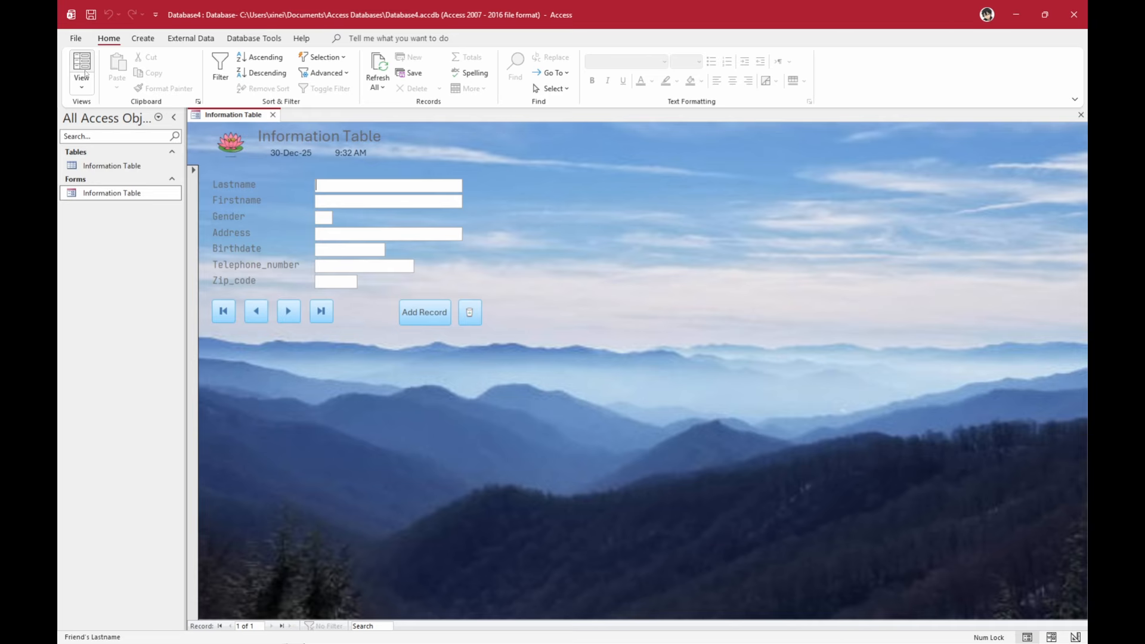
left_click(83, 67)
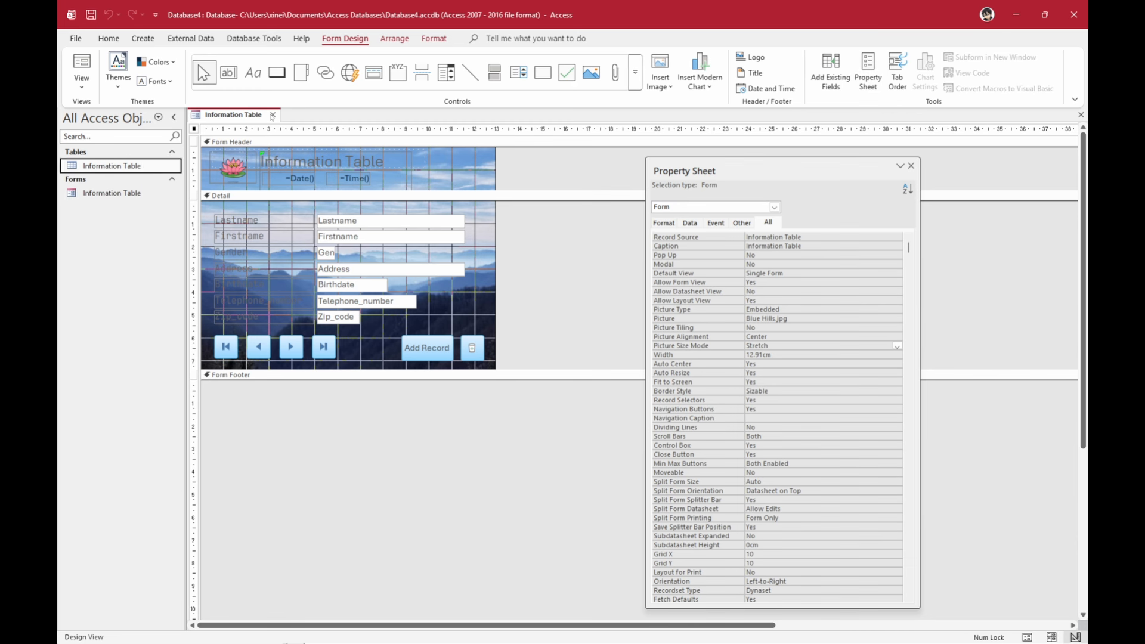
Close the customized form and create a new basic form from the Information Table
left_click(273, 114)
left_click(557, 354)
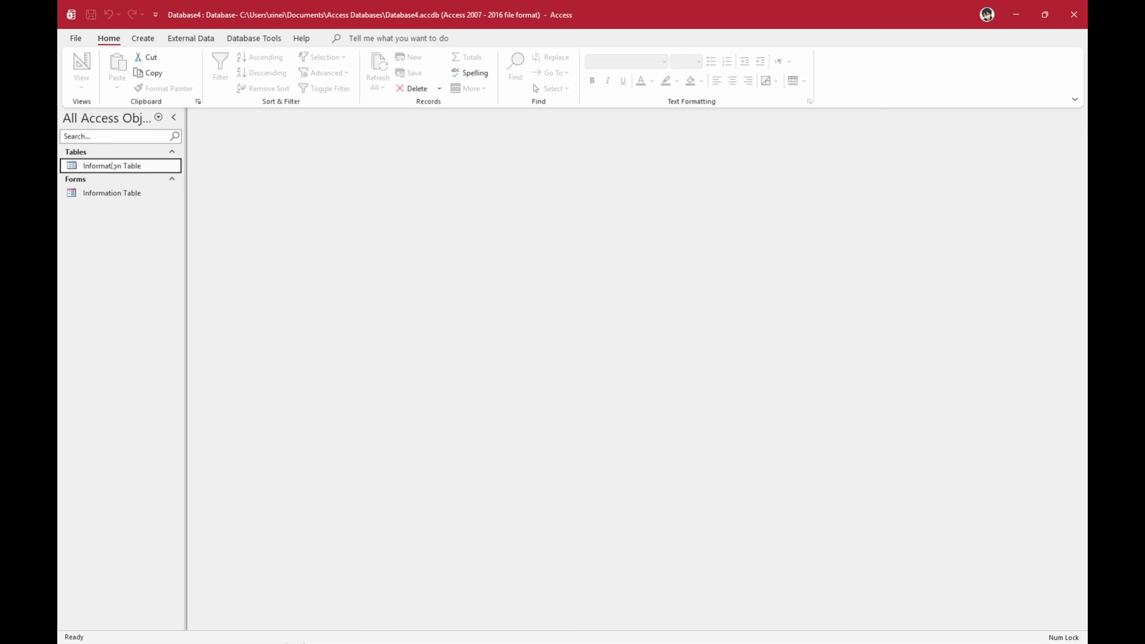
left_click(141, 40)
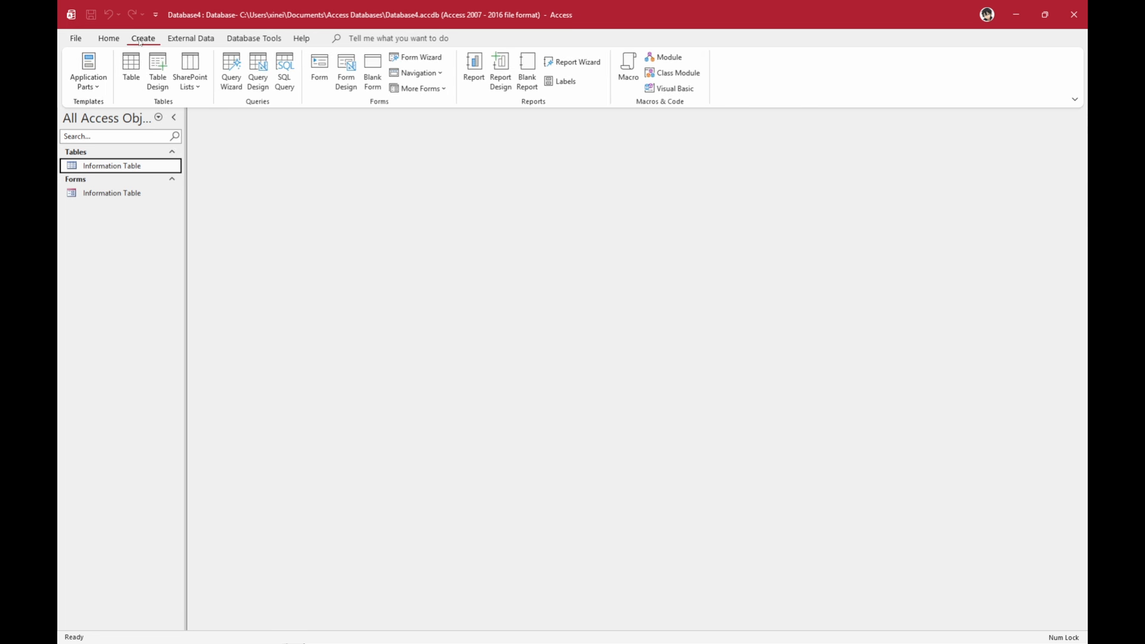
left_click(320, 68)
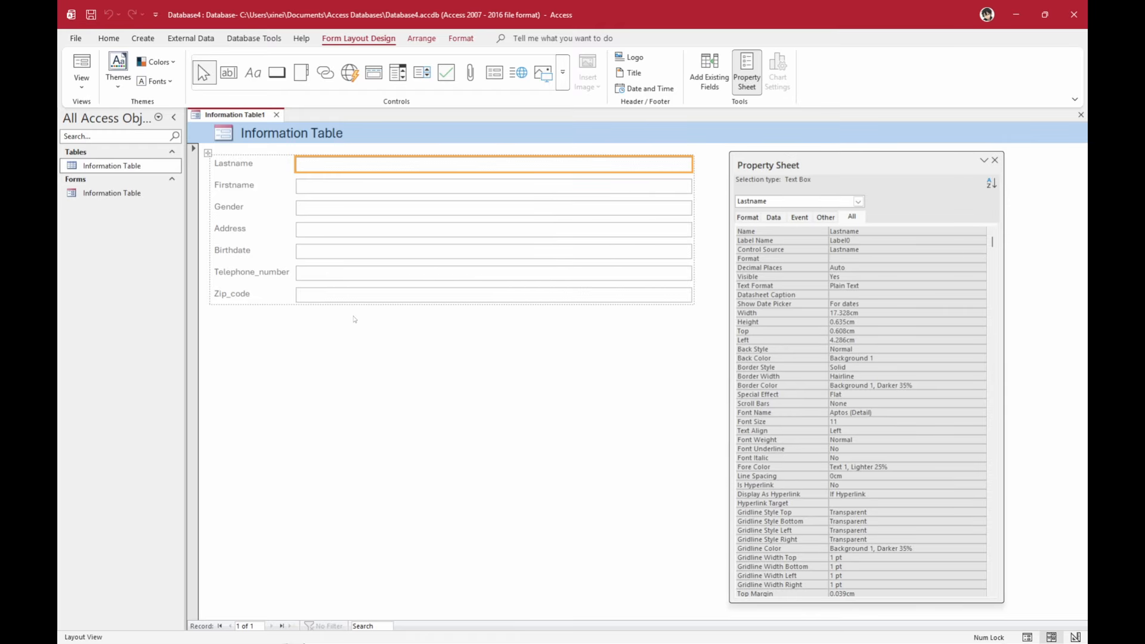
Replace the new form's header logo with Water Lily.png and set its Size Mode to Stretch
left_click(355, 319)
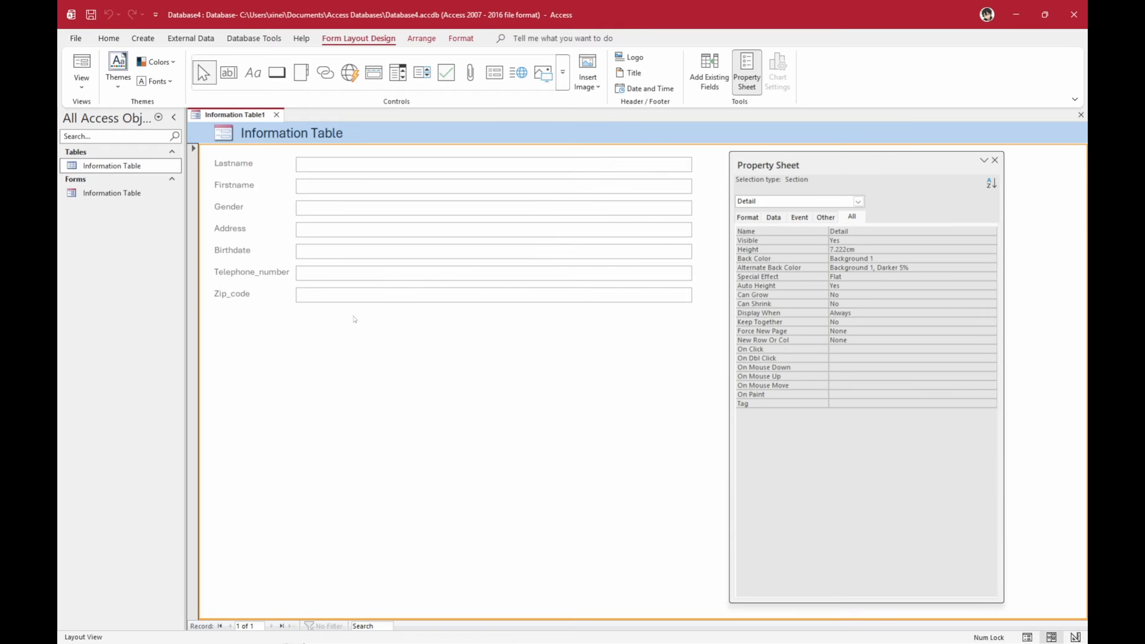
left_click(289, 137)
left_click(226, 135)
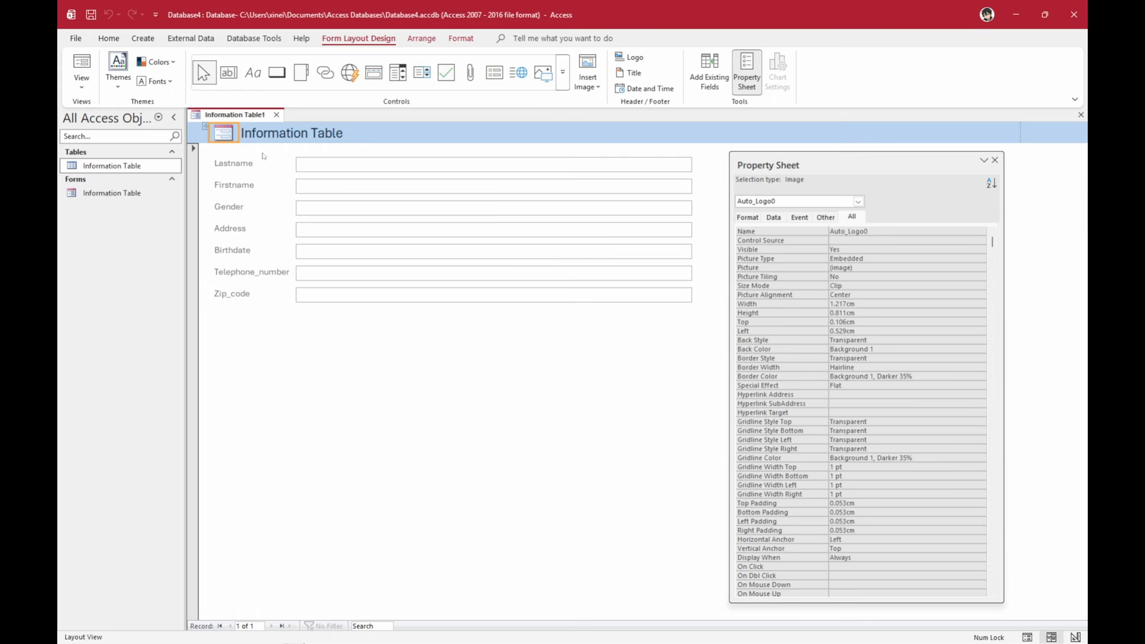
left_click(880, 268)
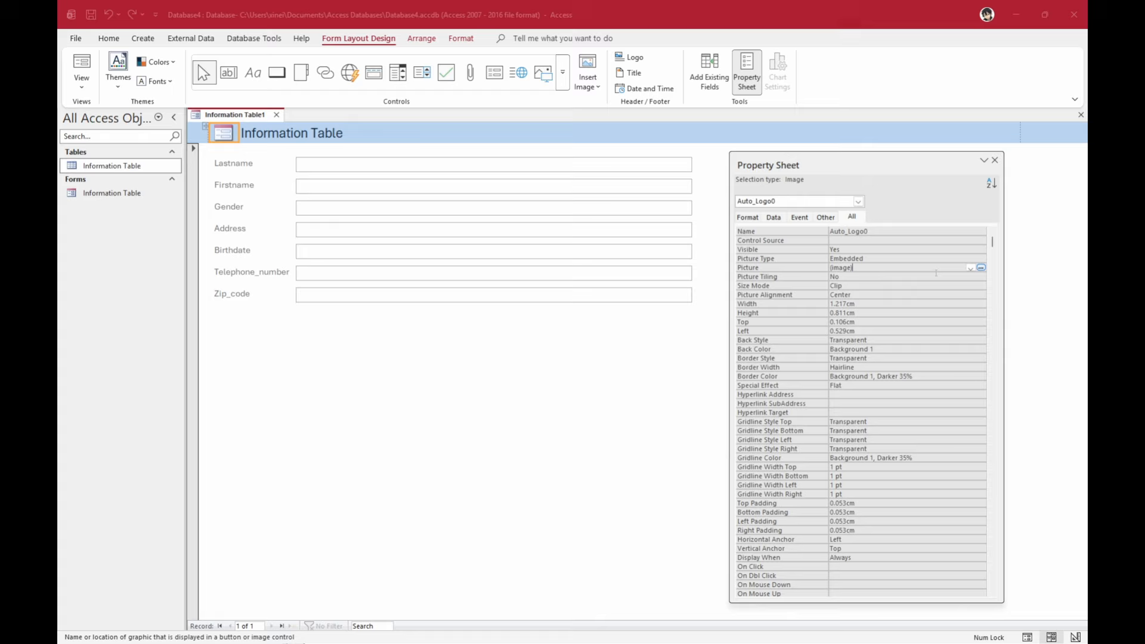
left_click(981, 267)
left_click(302, 209)
left_click(686, 416)
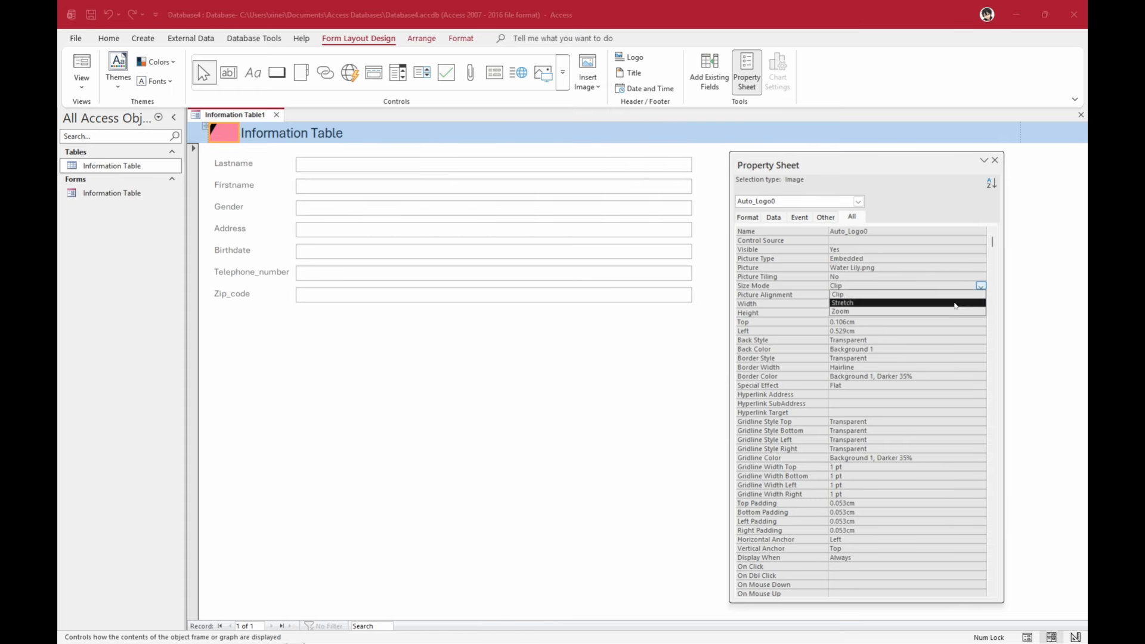
Increase the header title's height to about 1.26 cm and set its font size to 26
left_click(335, 149)
left_click(329, 134)
left_click_drag(469, 144, 469, 155)
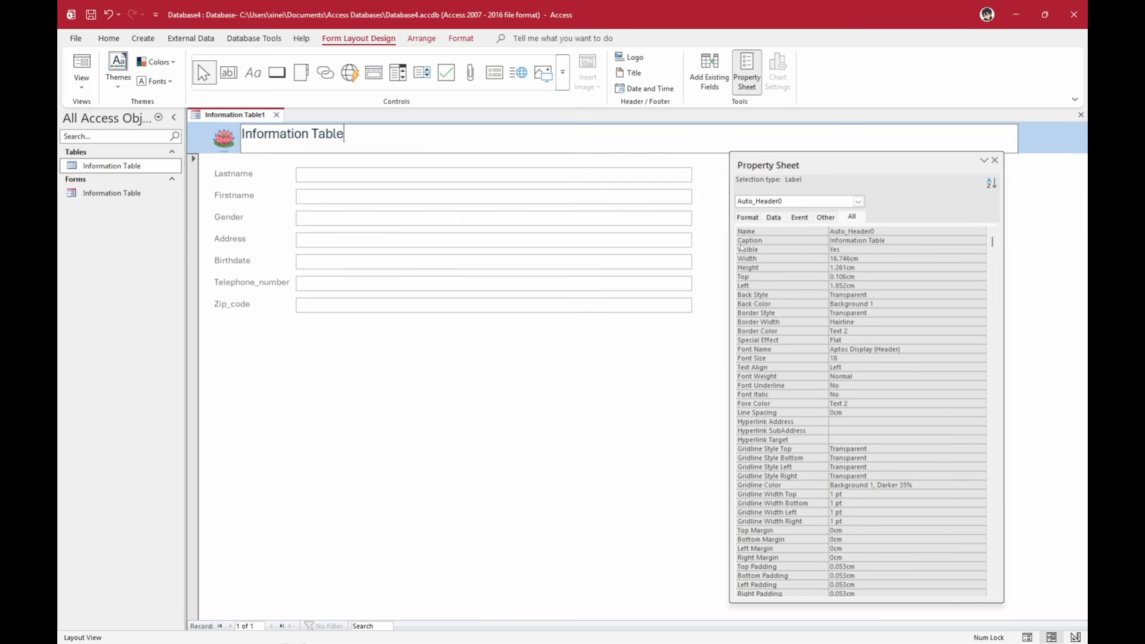
left_click(865, 358)
left_click(981, 358)
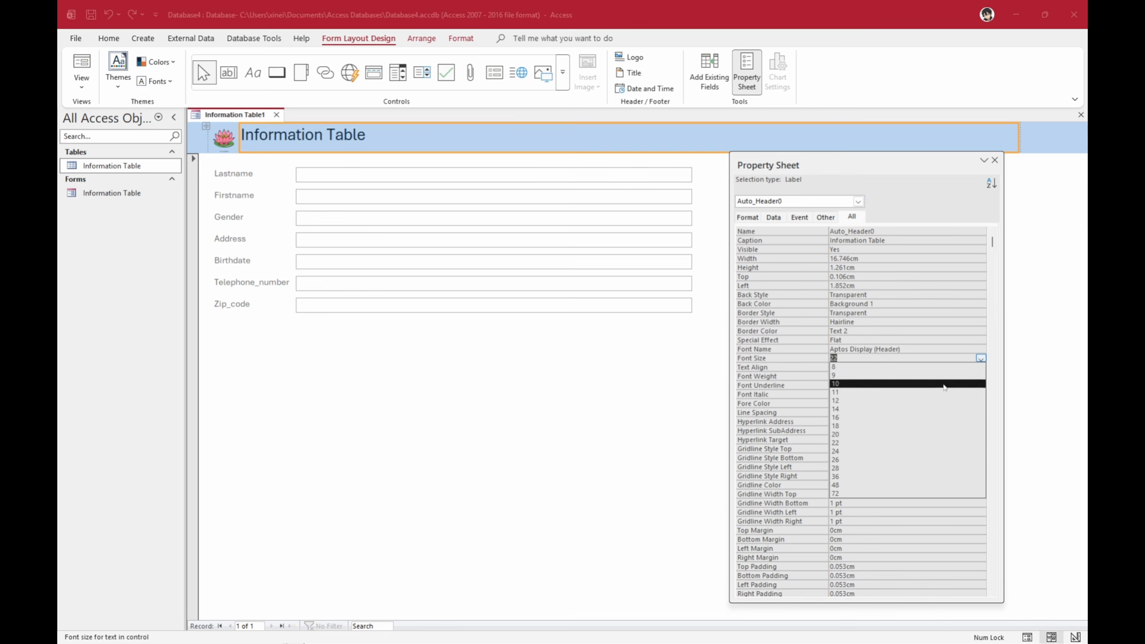
left_click(895, 460)
Change the header title's caption to "Data Entry Page"
left_click(775, 240)
type("Data En")
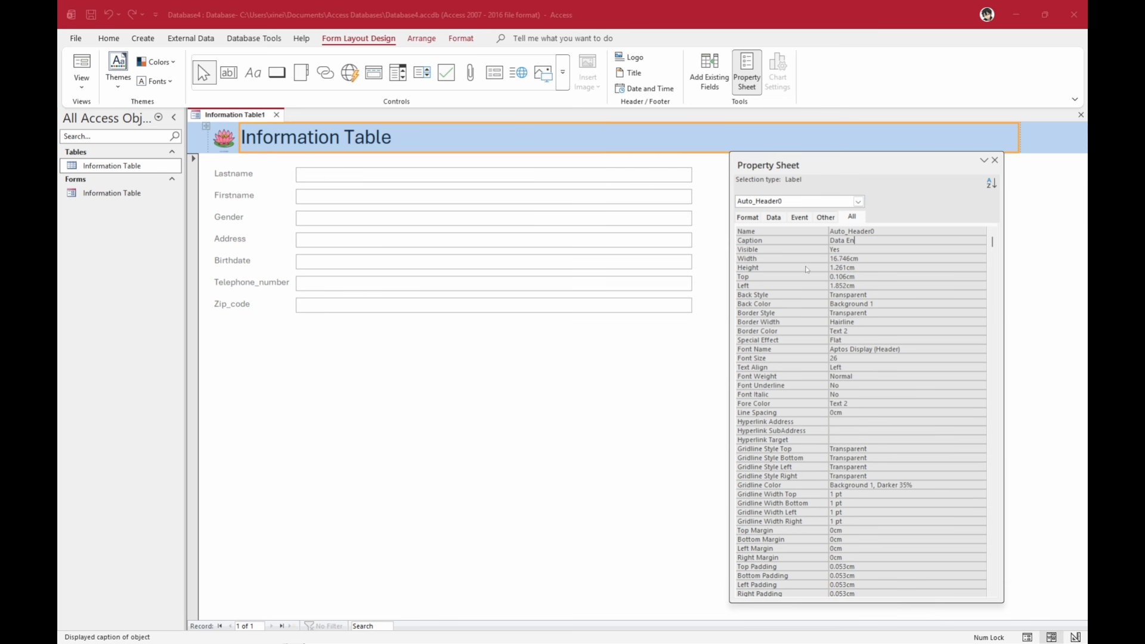
type("try Page")
key("Return")
Save the new form under the name "Data Entry Form"
right_click(242, 115)
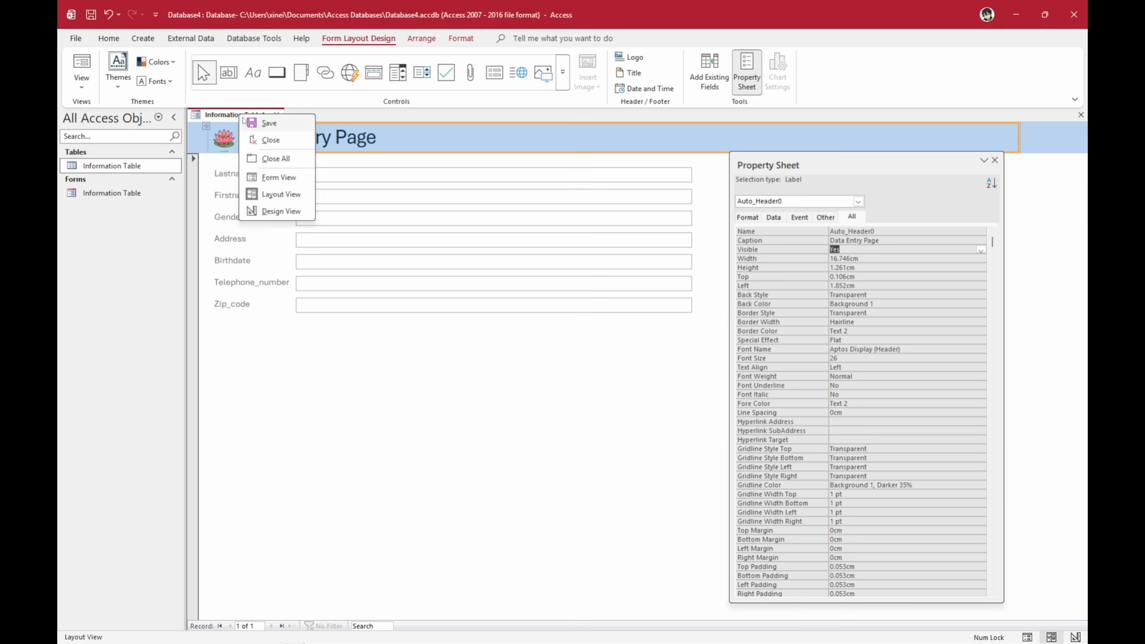
left_click(268, 122)
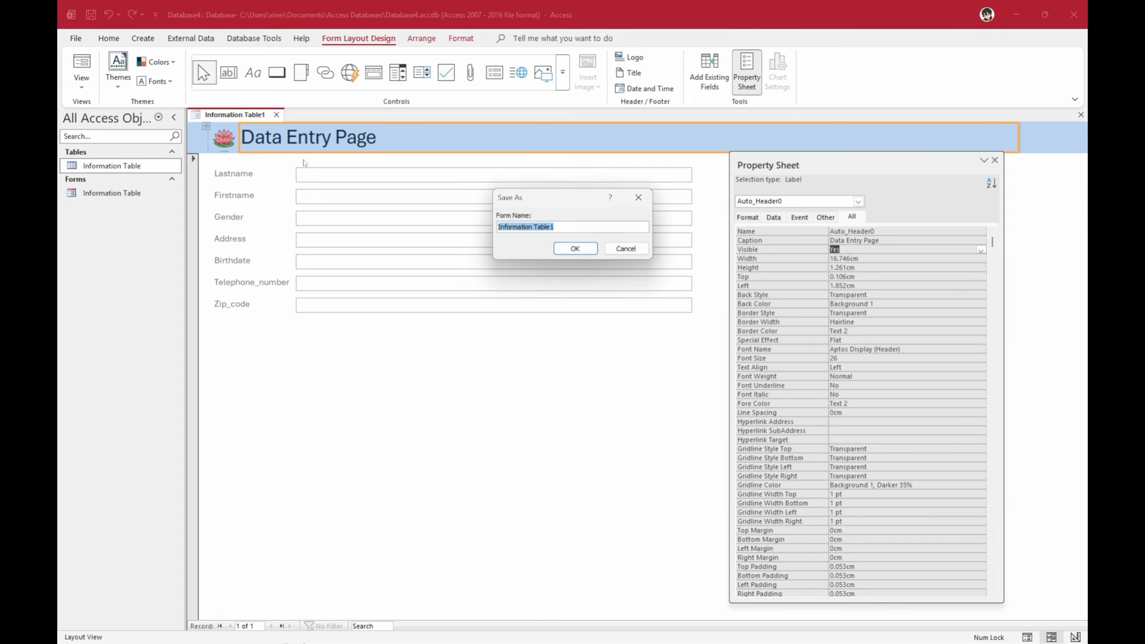
type("Data Entry Form")
key("Return")
left_click(386, 323)
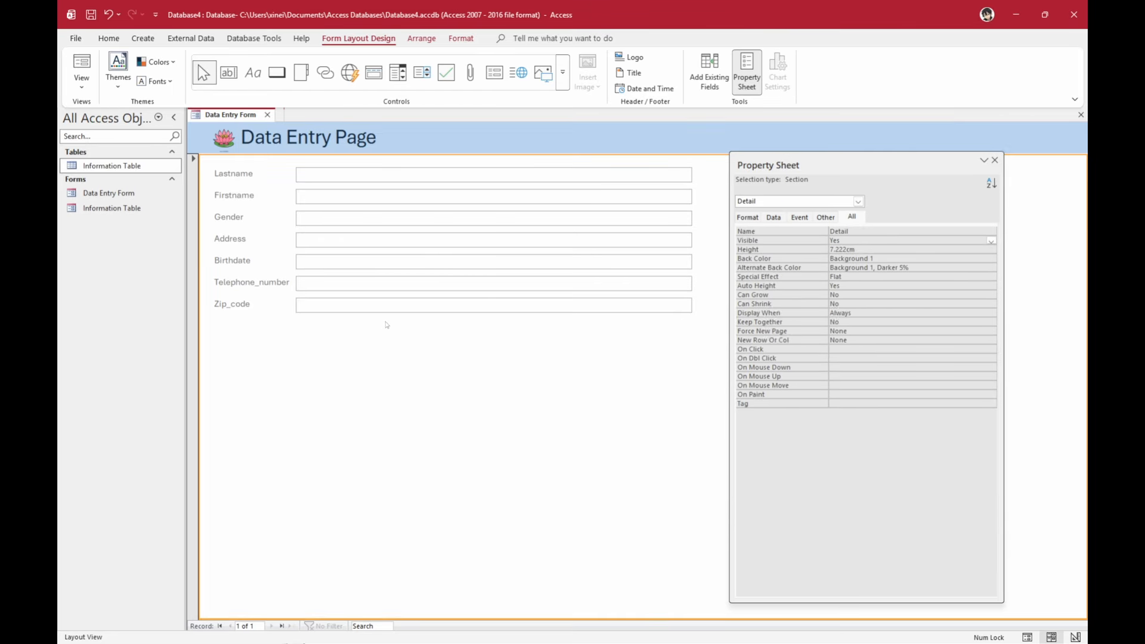
Change the Gender text box into a combo box
left_click(461, 218)
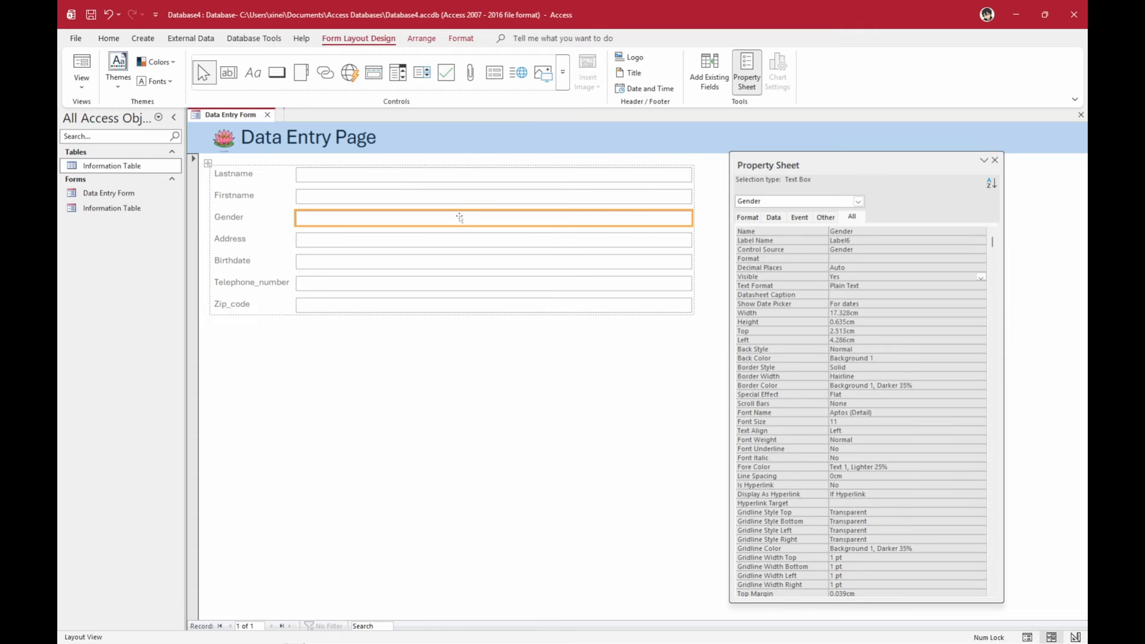
right_click(460, 218)
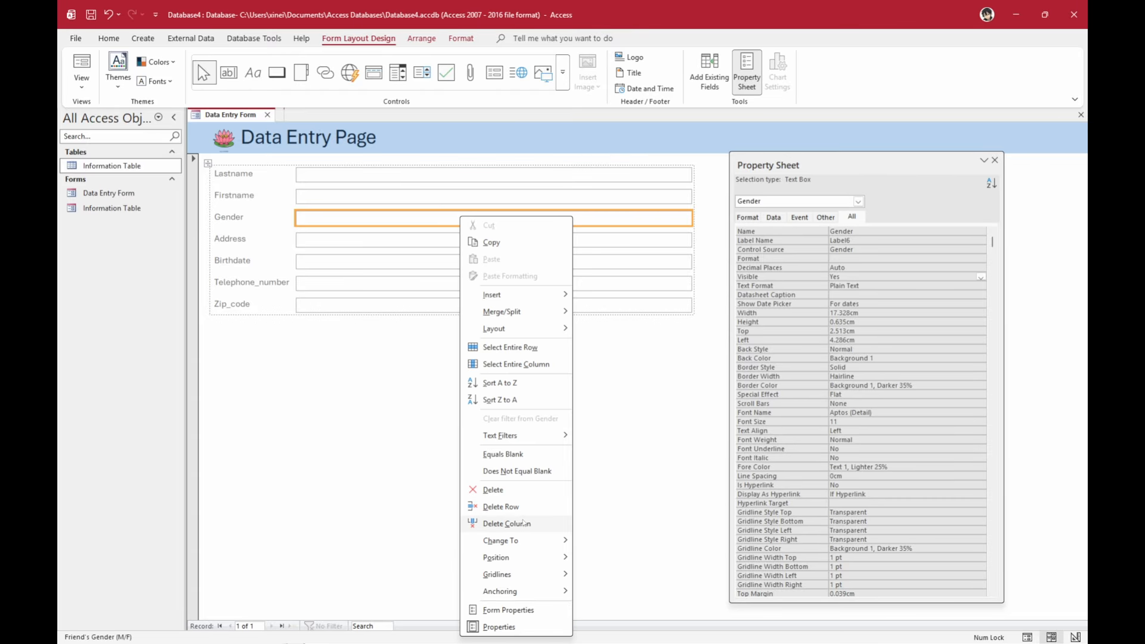
mouse_move(525, 541)
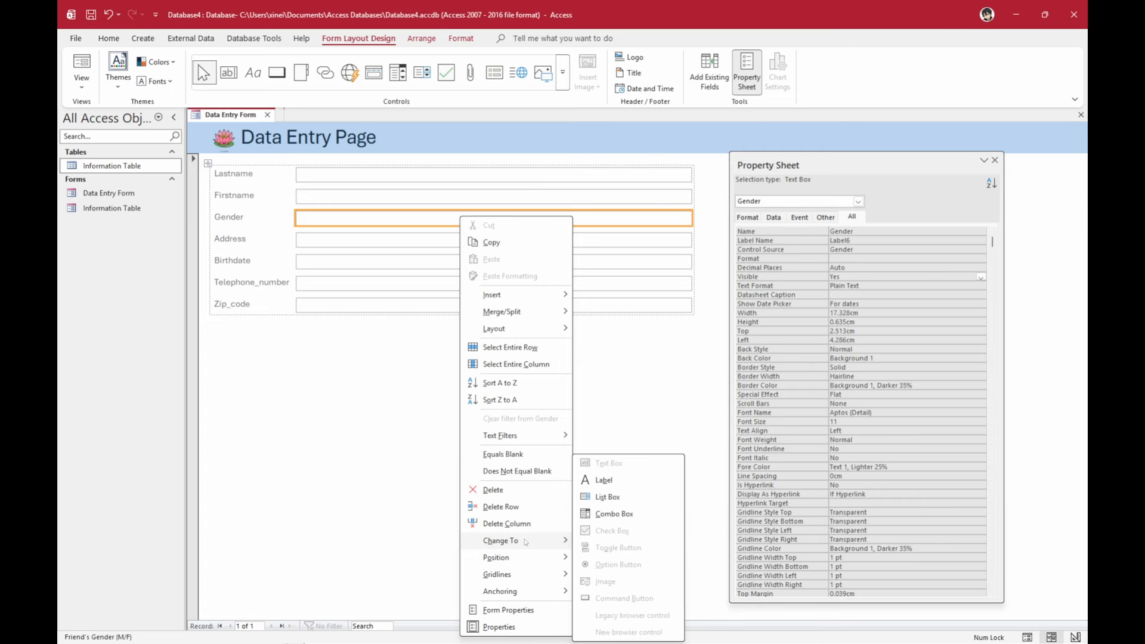
left_click(659, 514)
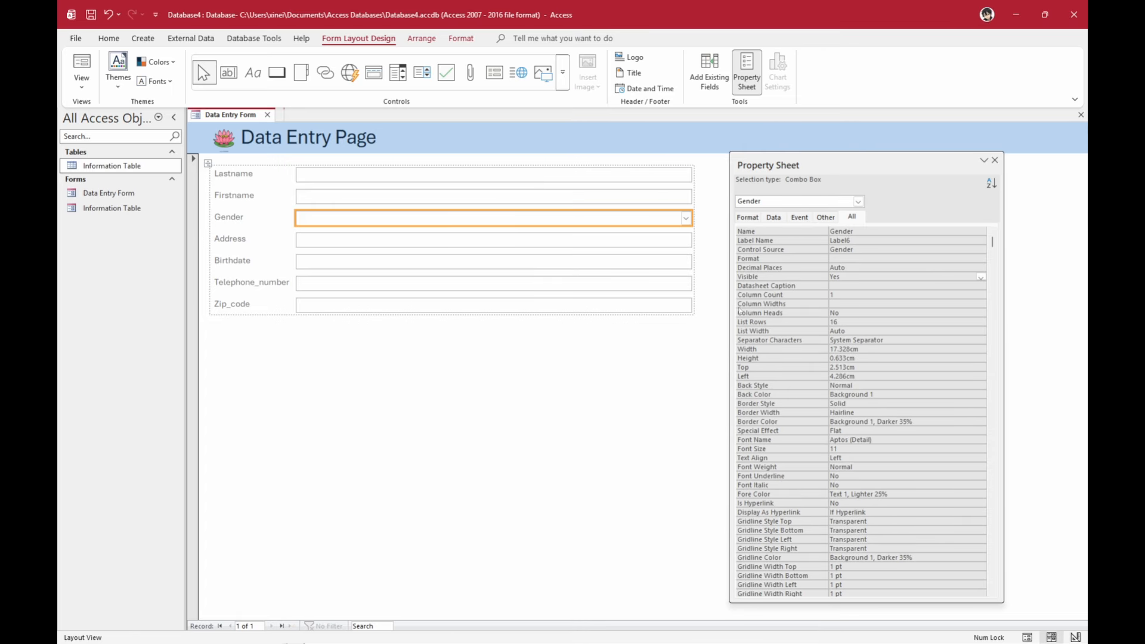
Set the Gender combo box's Row Source Type to Value List and its Row Source to M;F
left_click(773, 217)
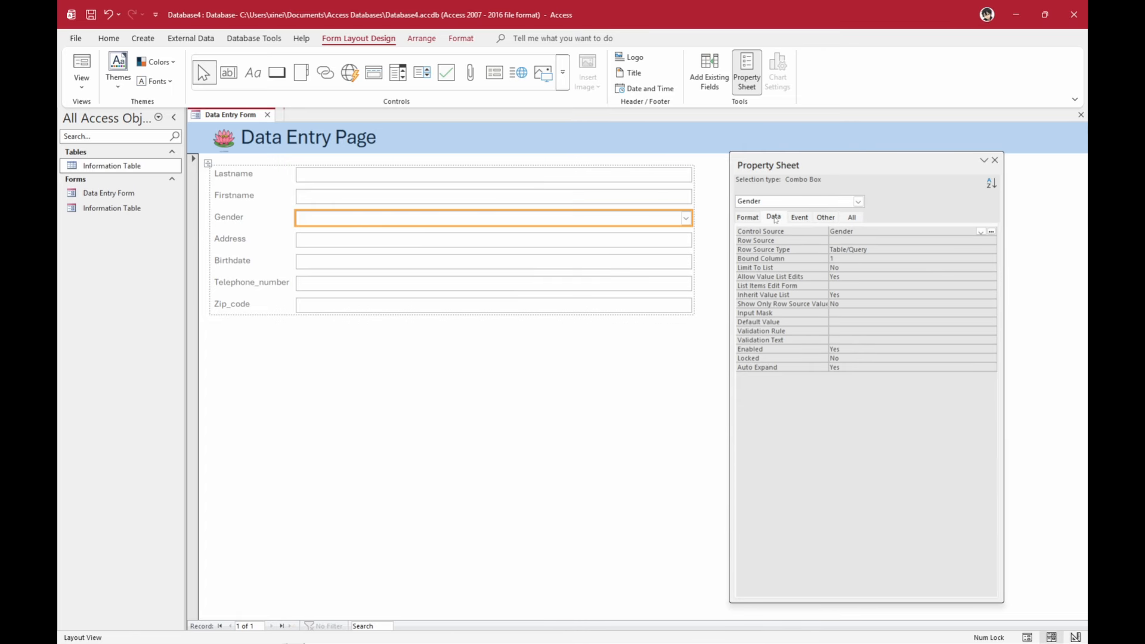
left_click(981, 250)
left_click(991, 251)
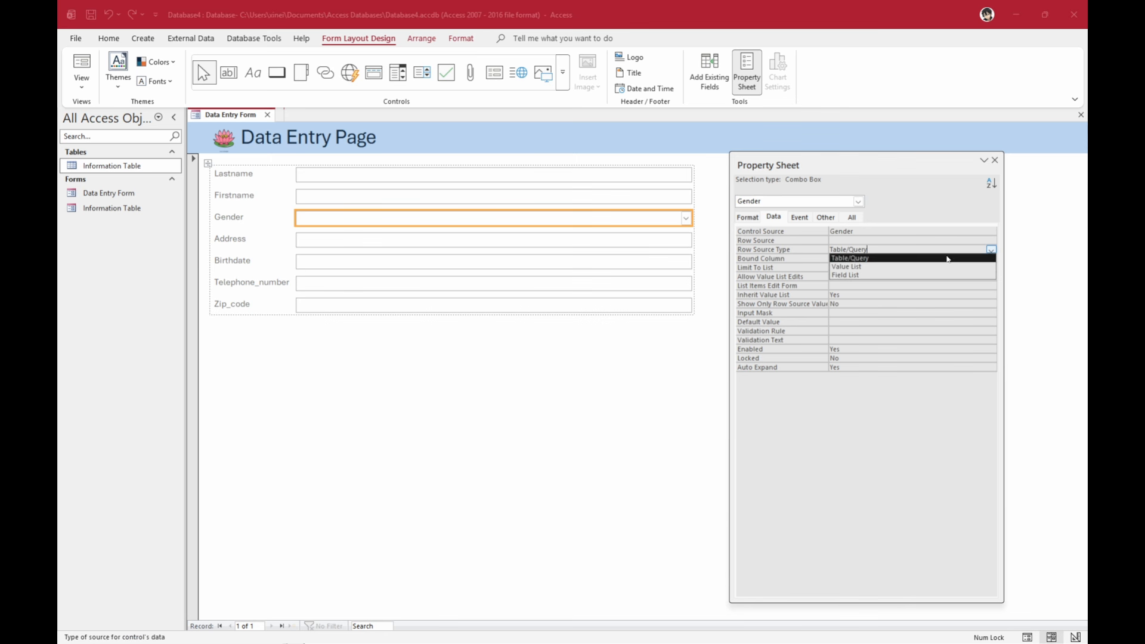
left_click(903, 263)
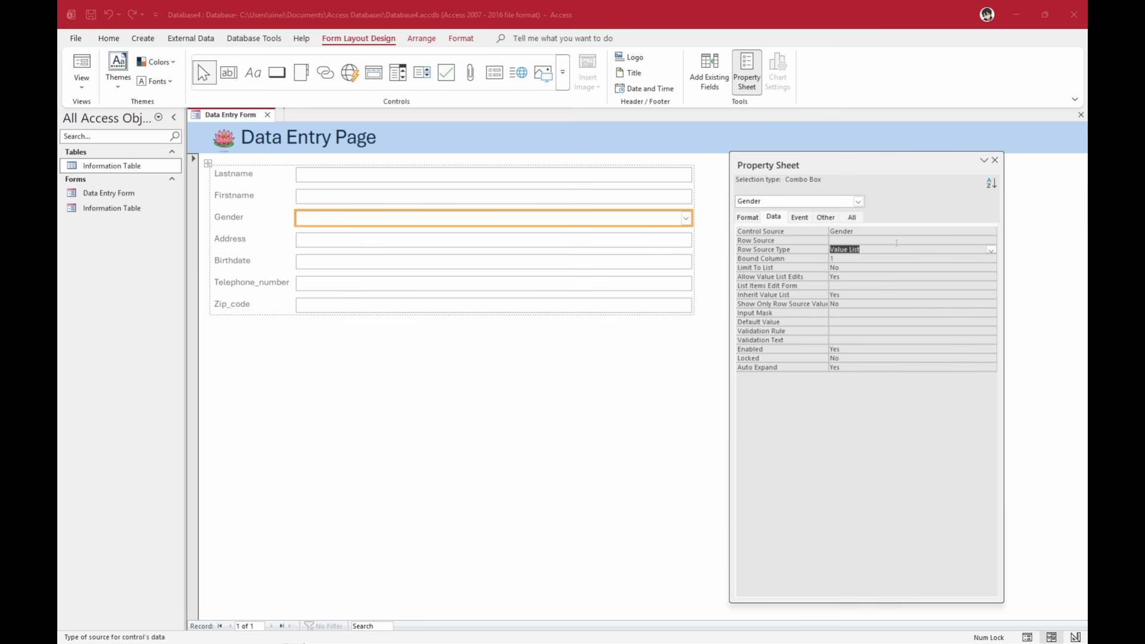
left_click(895, 240)
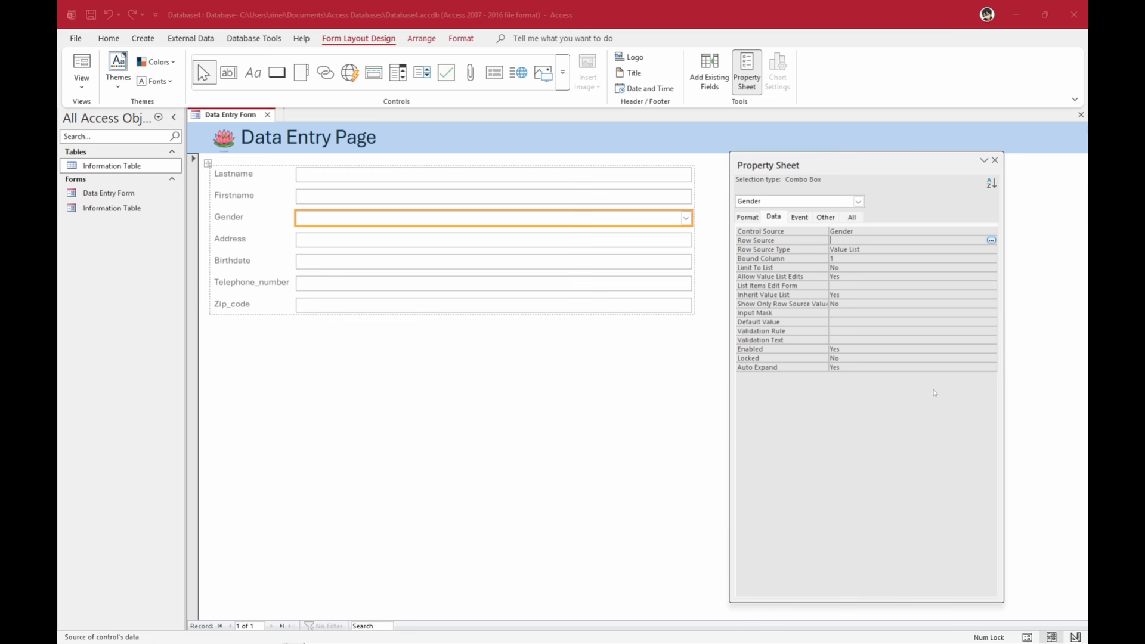
type("M;F")
Check the Gender combo box's choices in Form View and return to Layout View
left_click(83, 65)
left_click(685, 219)
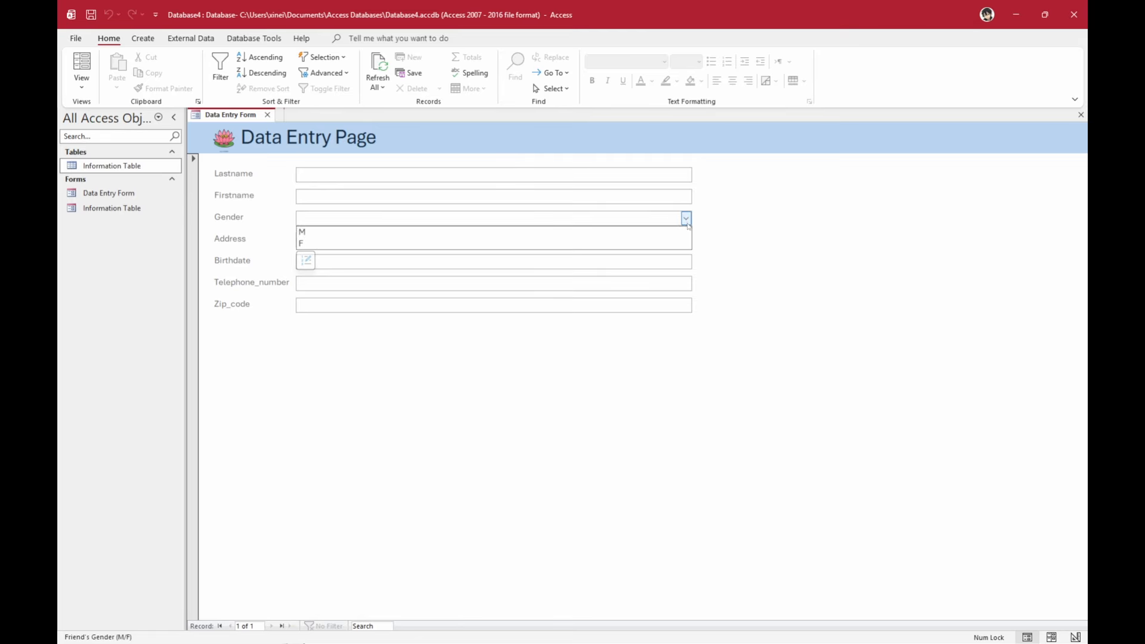
left_click(691, 218)
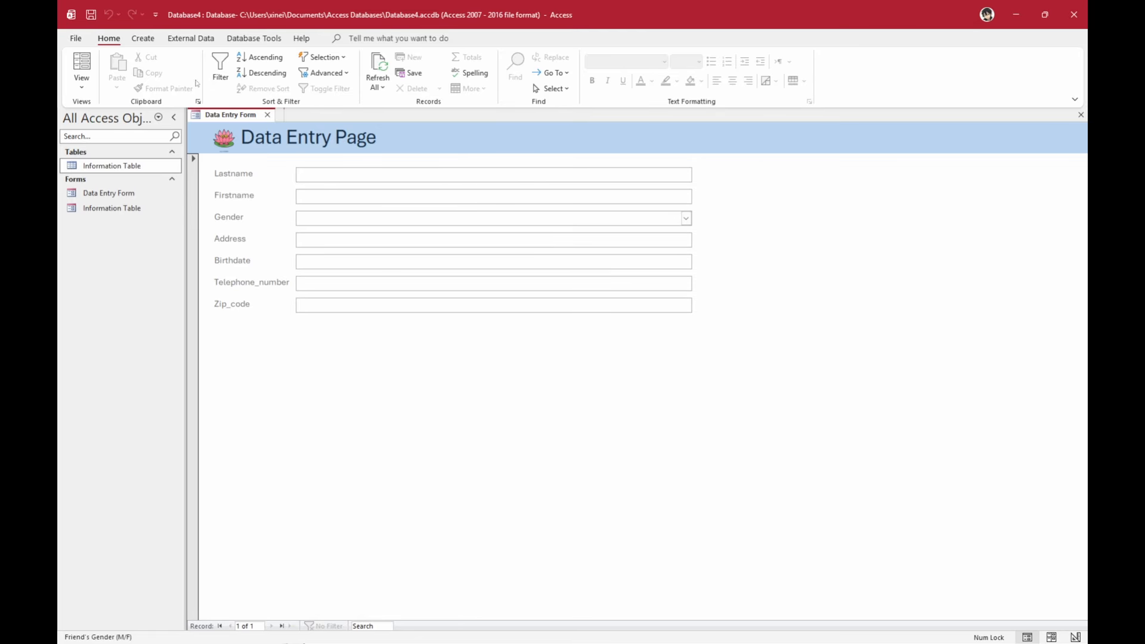
left_click(81, 87)
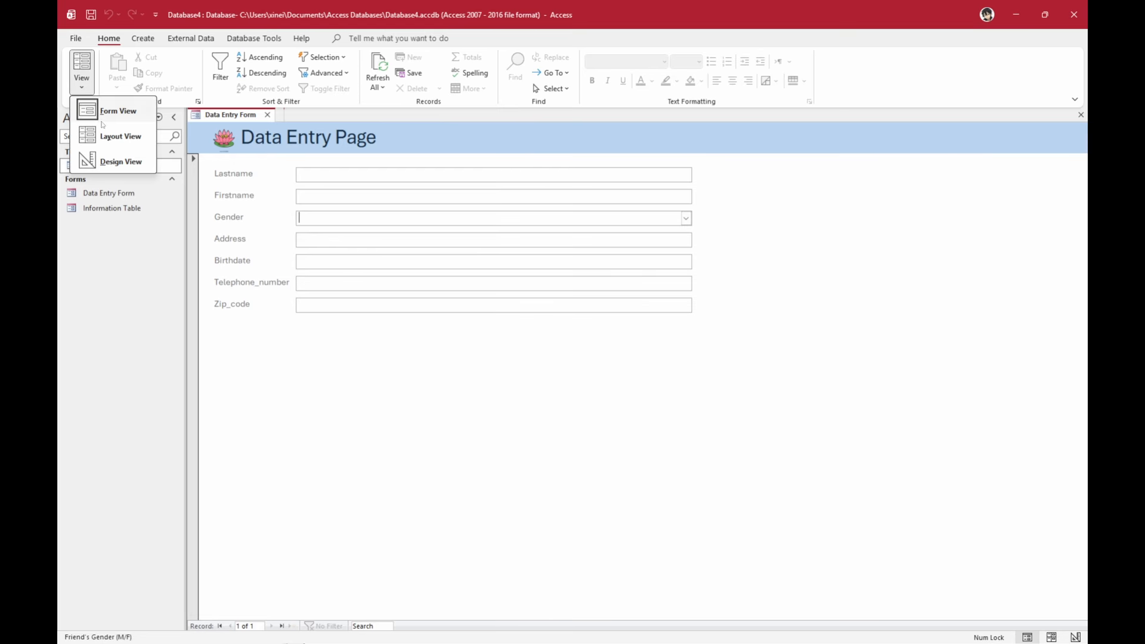
left_click(114, 136)
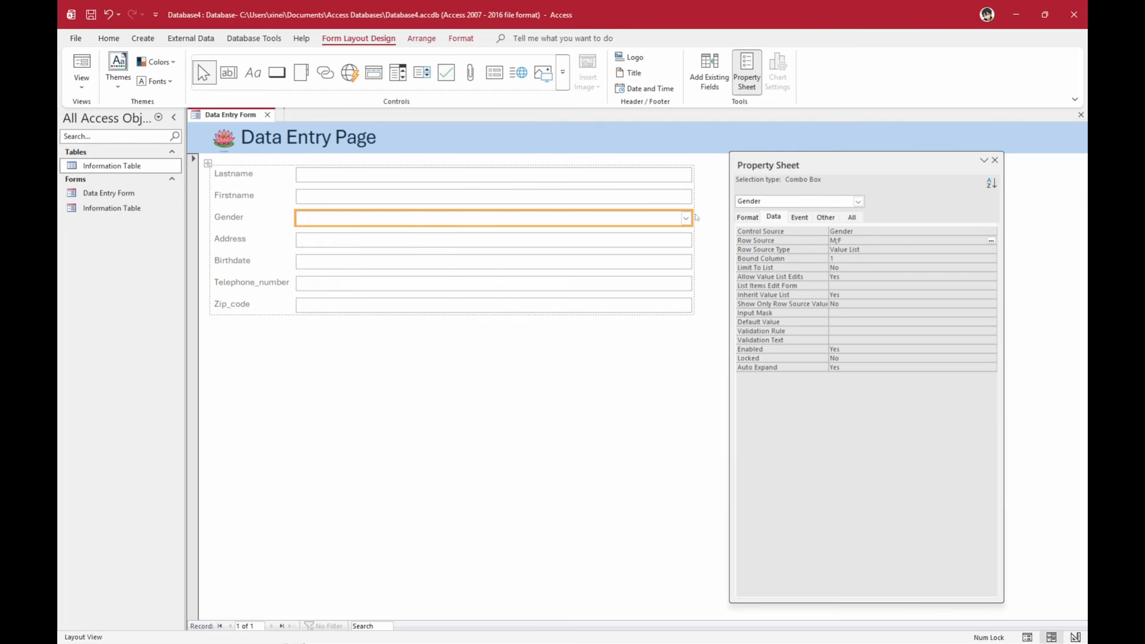
Insert an empty layout row below the Zip_code field
left_click(485, 332)
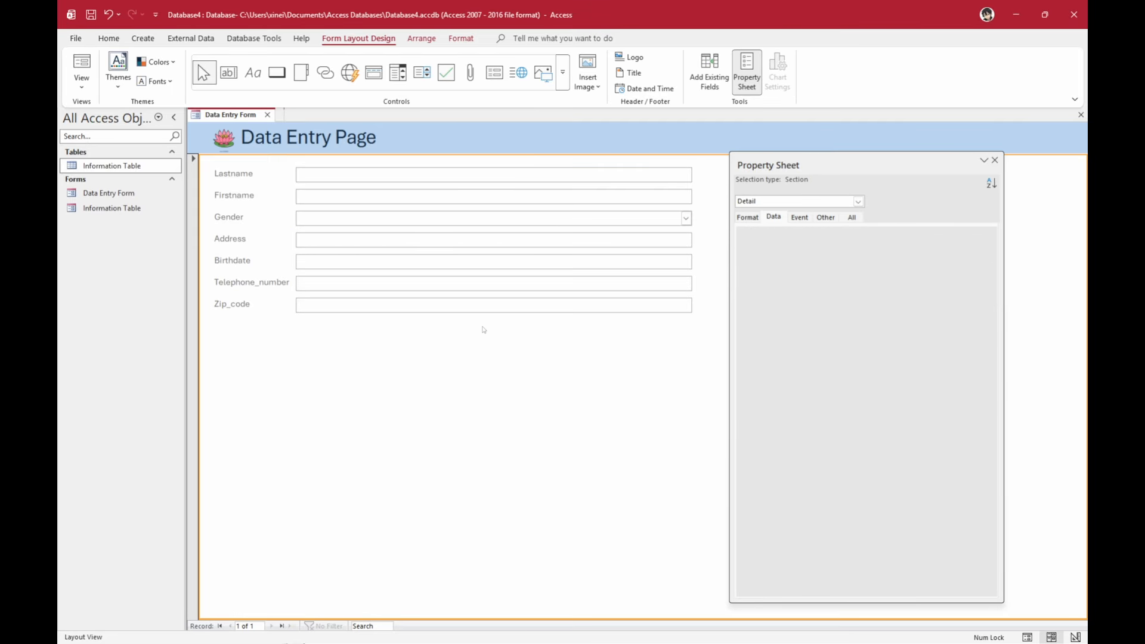
left_click(269, 307)
right_click(266, 307)
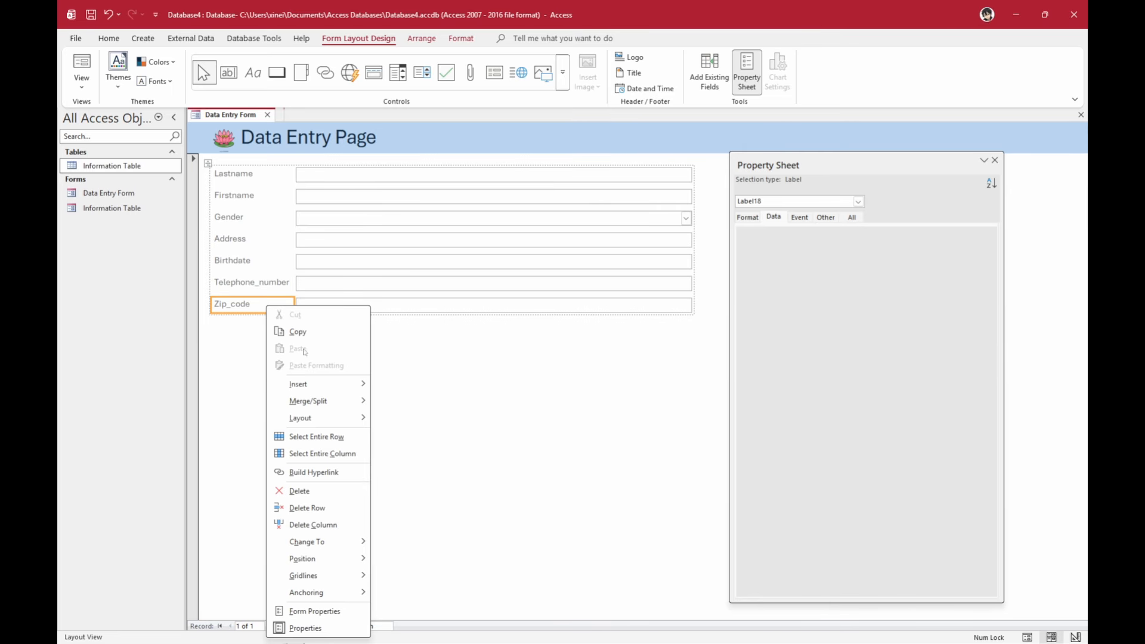
mouse_move(342, 387)
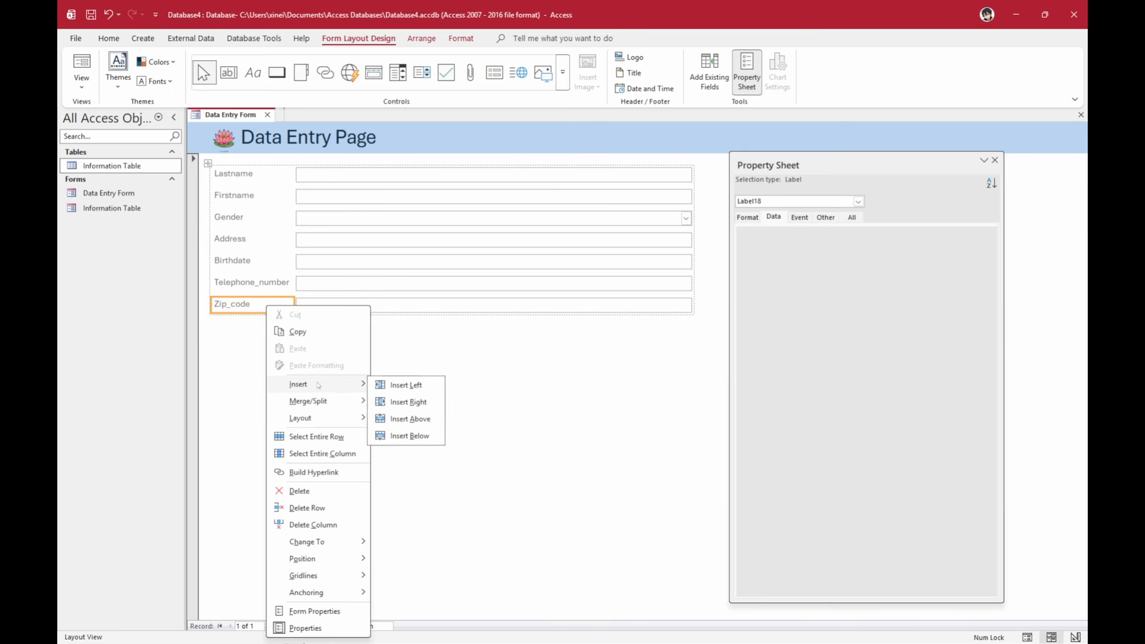
left_click(404, 436)
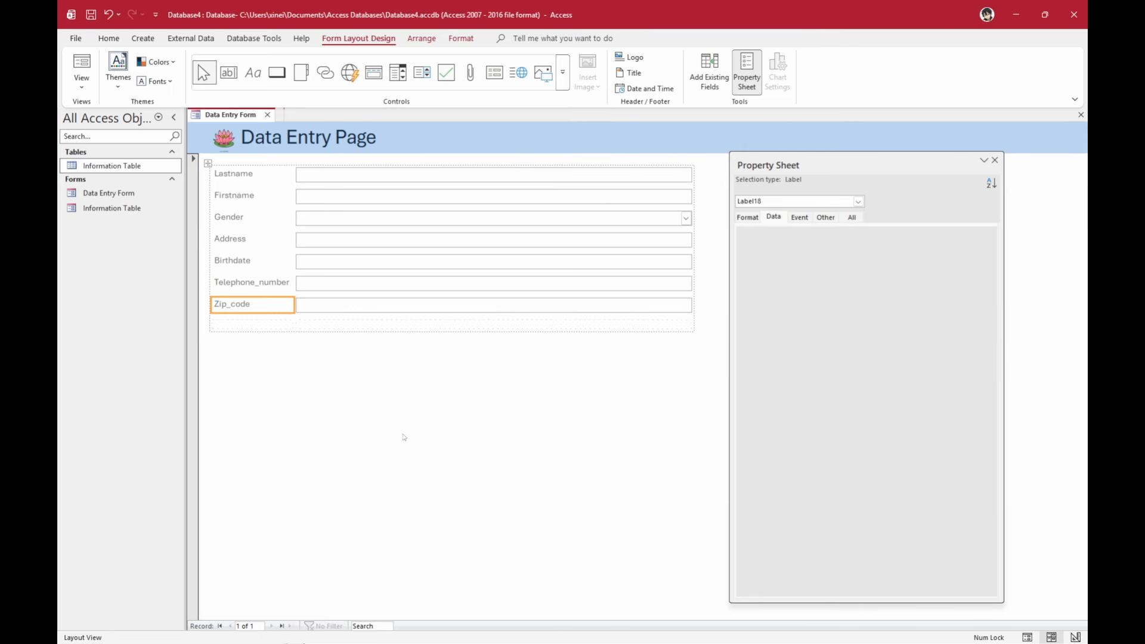
Split the empty cell beneath the Zip_code text box horizontally into four equal cells
left_click(284, 329)
left_click(337, 324)
right_click(337, 324)
mouse_move(393, 420)
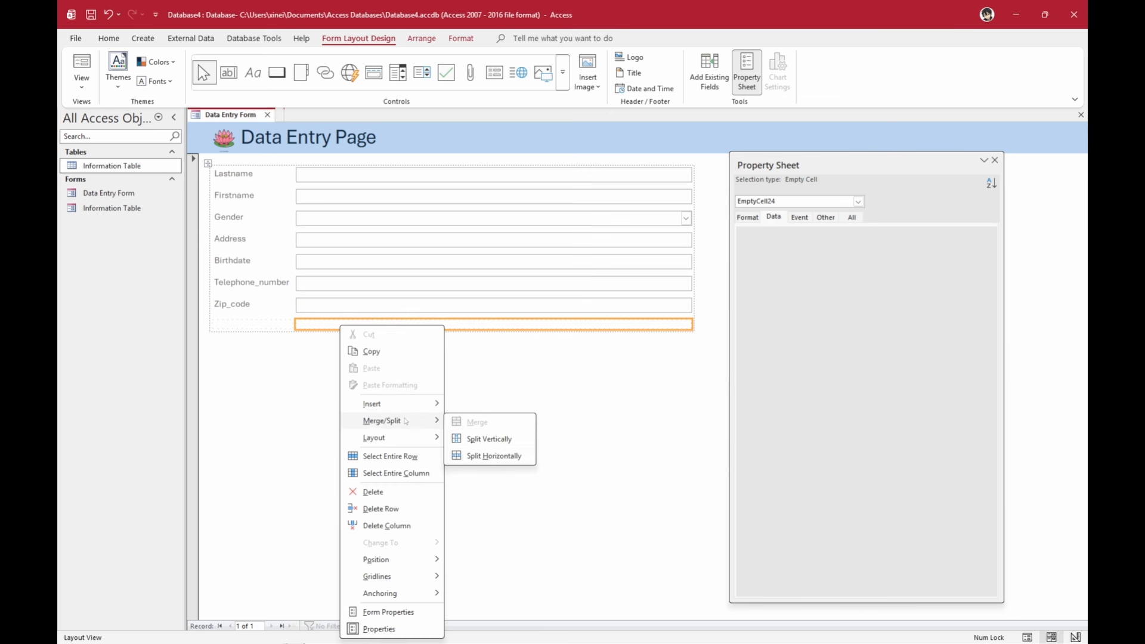
left_click(495, 457)
right_click(440, 324)
left_click(585, 322)
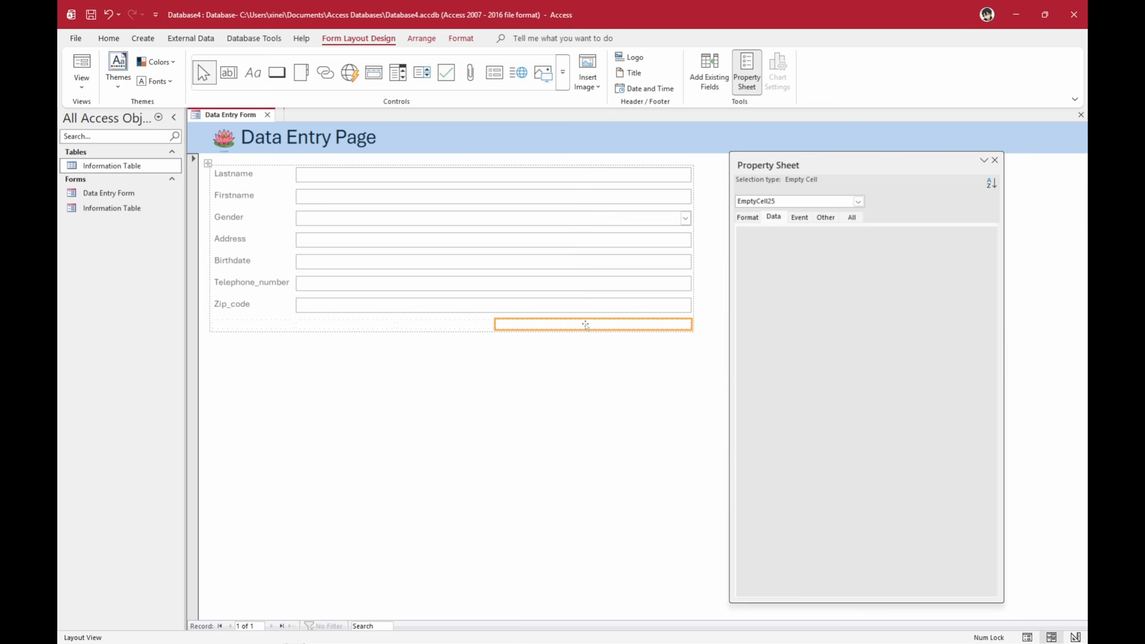
right_click(587, 326)
mouse_move(632, 420)
left_click(737, 439)
Add a Go To First Record command button with a text label in the first split cell and name it FirstRecord
left_click(277, 73)
left_click(345, 324)
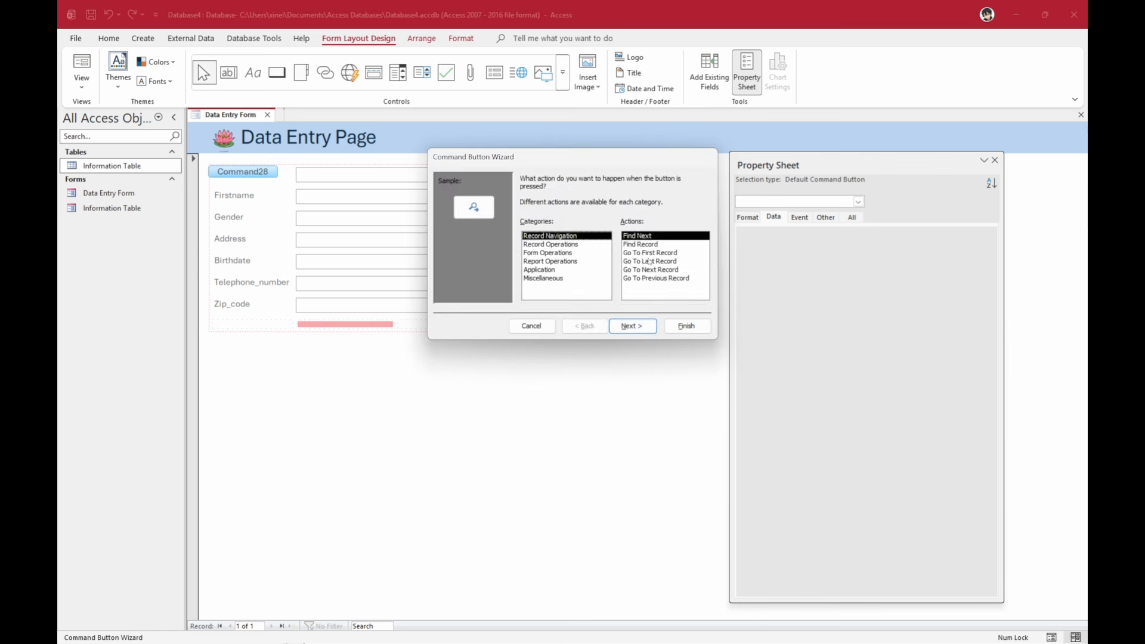
left_click(656, 254)
left_click(633, 327)
left_click(525, 228)
left_click(633, 327)
type("FirstRecord")
left_click(687, 326)
Add a Go To Previous Record command button with a text label in the second split cell and name it PreviousRecord
left_click(277, 73)
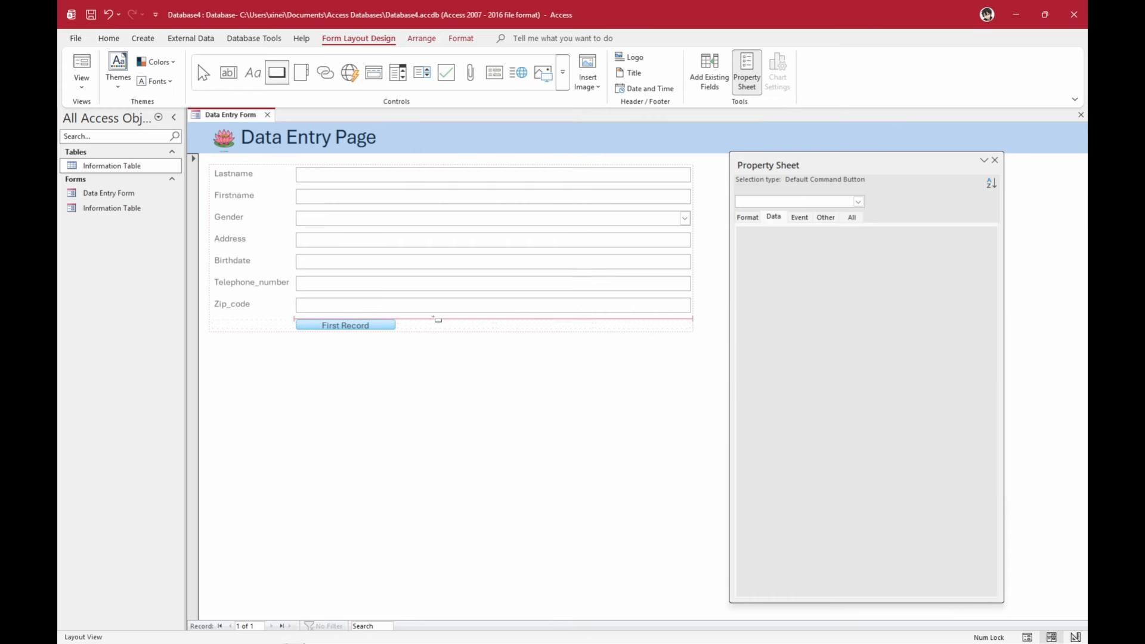
left_click(439, 323)
left_click(667, 278)
left_click(633, 327)
left_click(525, 227)
left_click(633, 326)
type("PreviousRecord")
left_click(687, 327)
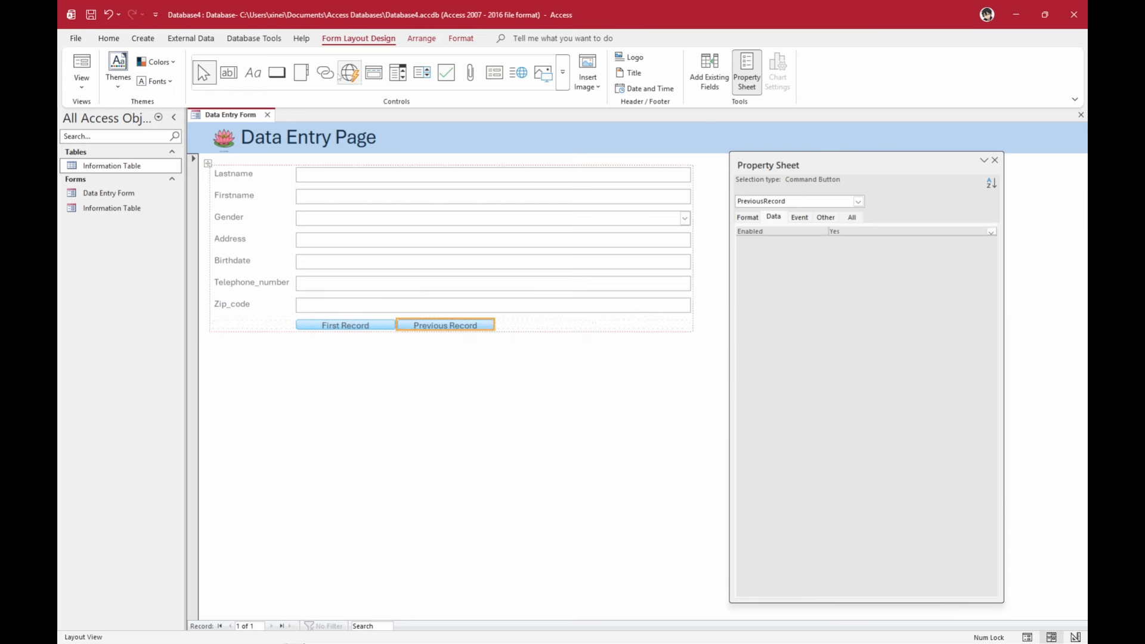
Add a Go To Next Record command button with a text label in the third split cell and name it NextRecord
left_click(277, 73)
left_click(544, 325)
left_click(651, 270)
left_click(633, 326)
left_click(525, 227)
left_click(632, 327)
type("NextRecord")
left_click(687, 327)
Add a Go To Last Record command button with a text label in the fourth split cell and name it LastRecord
left_click(277, 72)
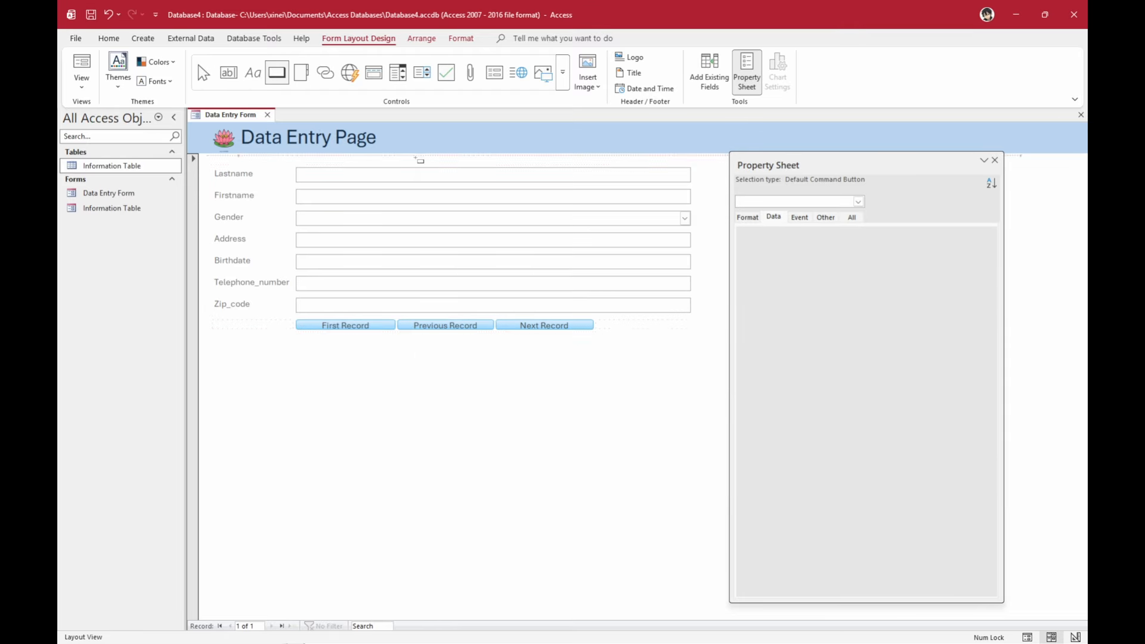
left_click(645, 325)
left_click(653, 261)
left_click(632, 327)
left_click(525, 227)
left_click(633, 326)
type("LastRecord")
left_click(686, 326)
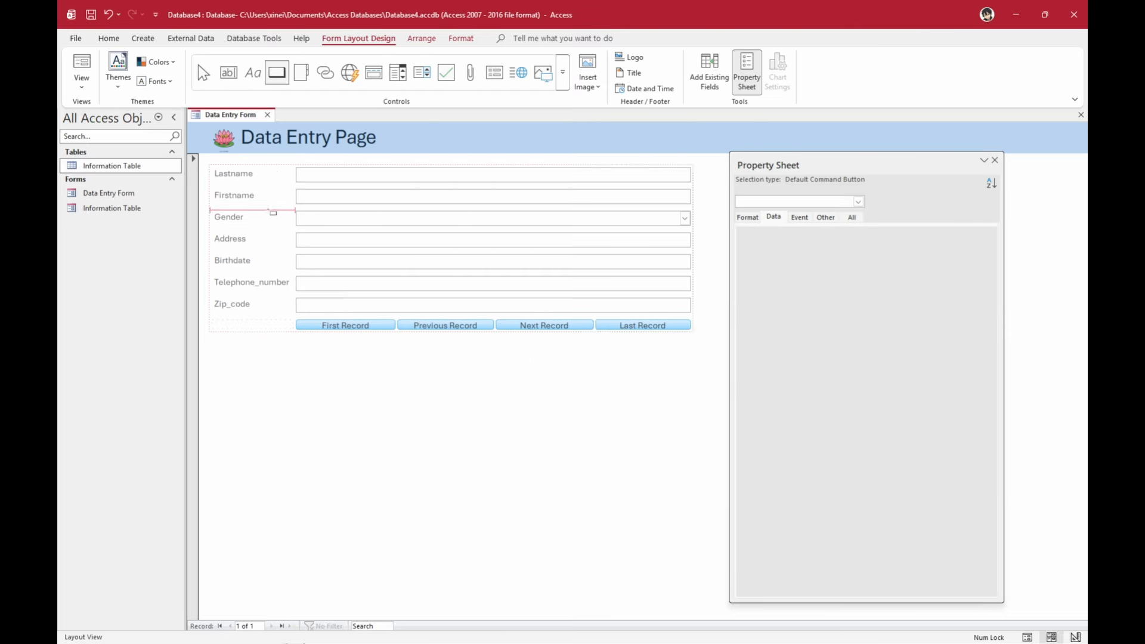
Add a Record Operations command button labelled Add Record in the empty cell under the Zip_code label and name it AddRecord
left_click(277, 73)
left_click(252, 324)
left_click(550, 244)
left_click(633, 326)
left_click(524, 227)
left_click(633, 326)
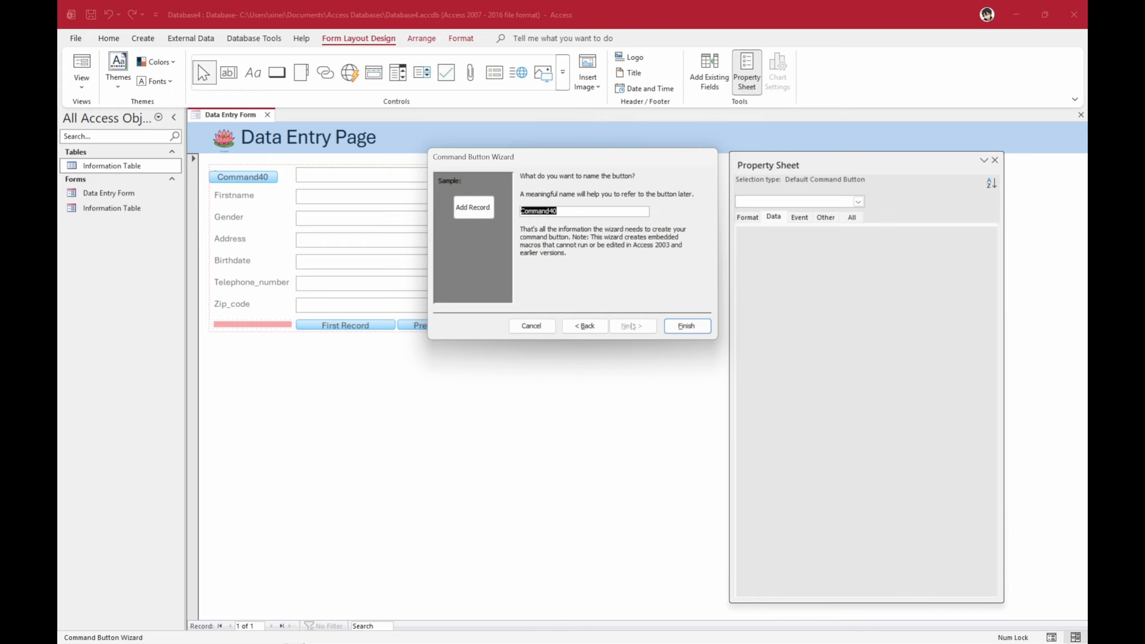
type("AddRecord")
left_click(687, 327)
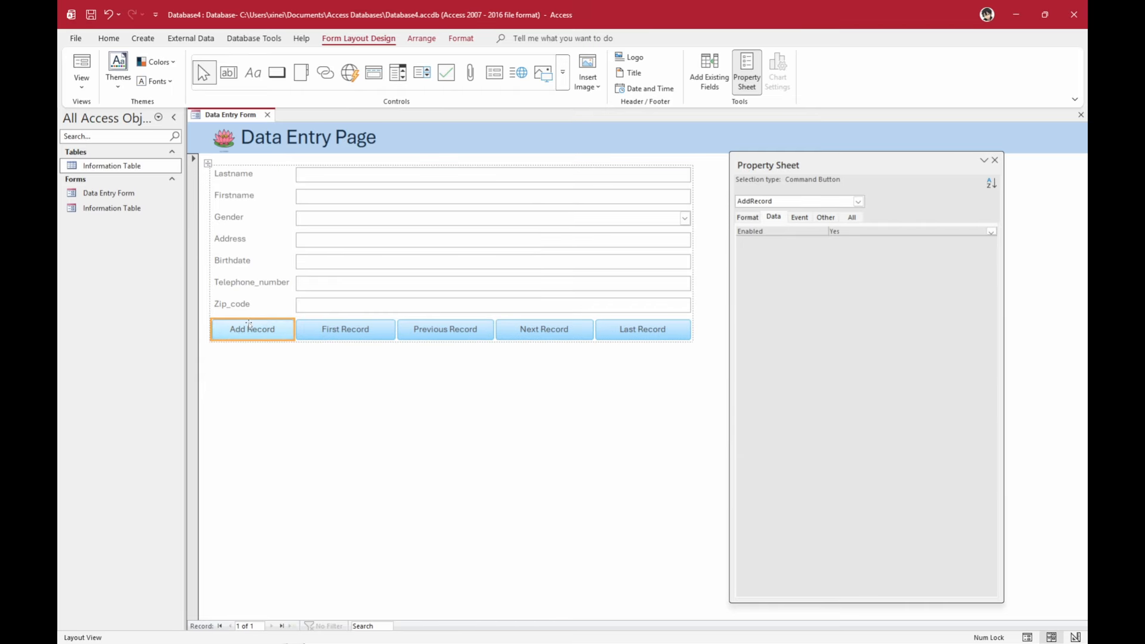
Insert an empty spacer row between the Zip_code field and the row of buttons
left_click(254, 304)
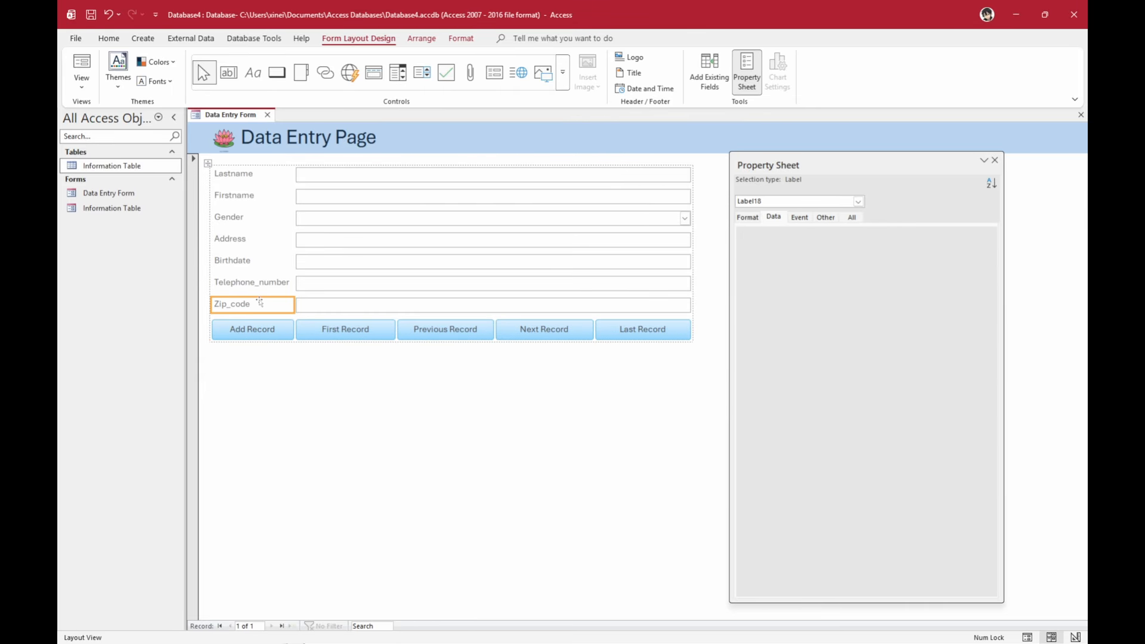
right_click(261, 304)
mouse_move(316, 378)
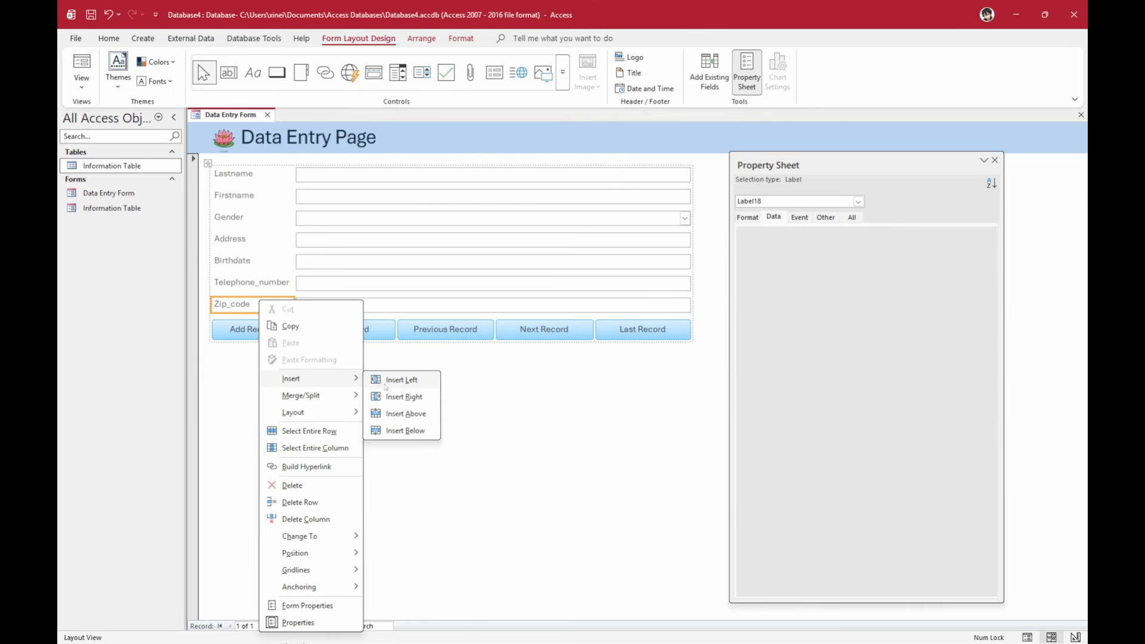
left_click(400, 429)
left_click(381, 399)
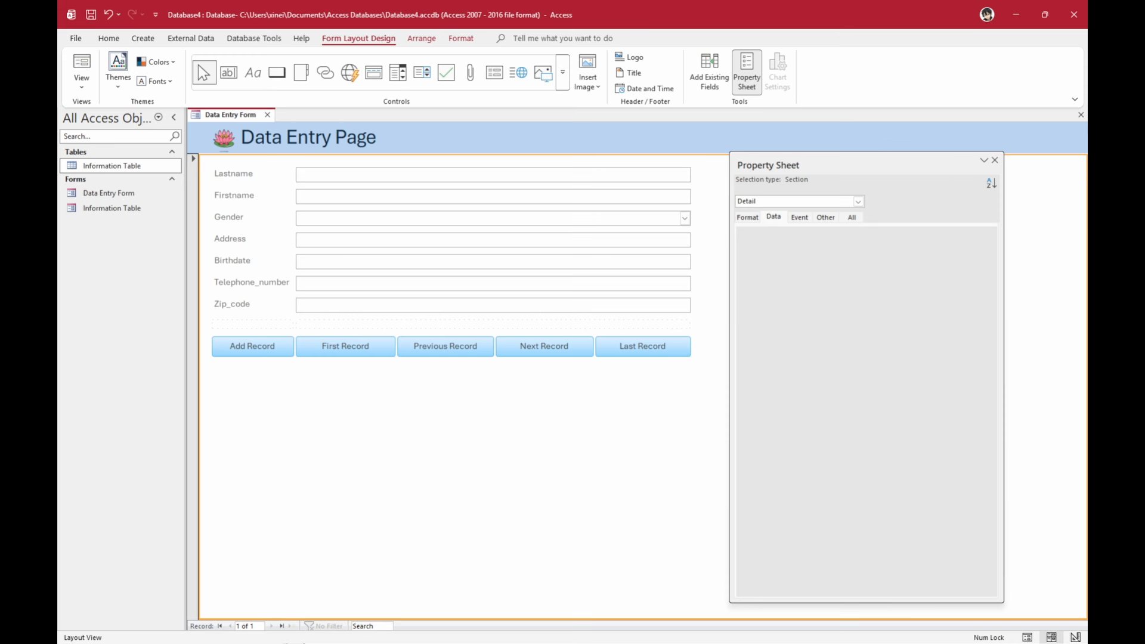
Close the Data Entry Form and create a new blank form in Design View
right_click(230, 115)
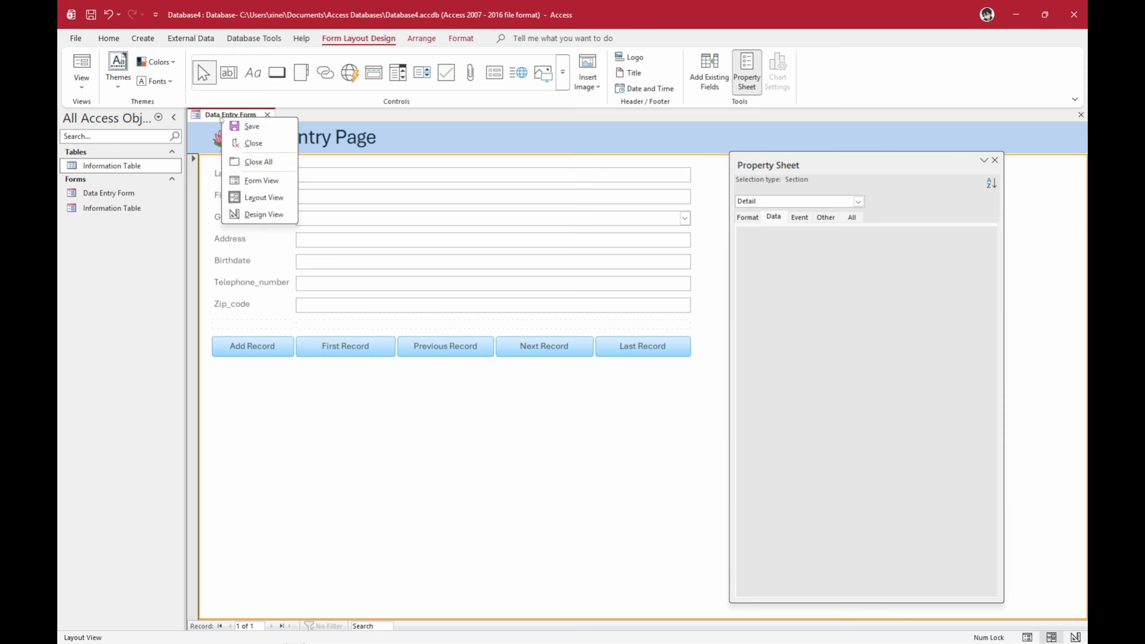
left_click(107, 285)
left_click(267, 115)
left_click(148, 40)
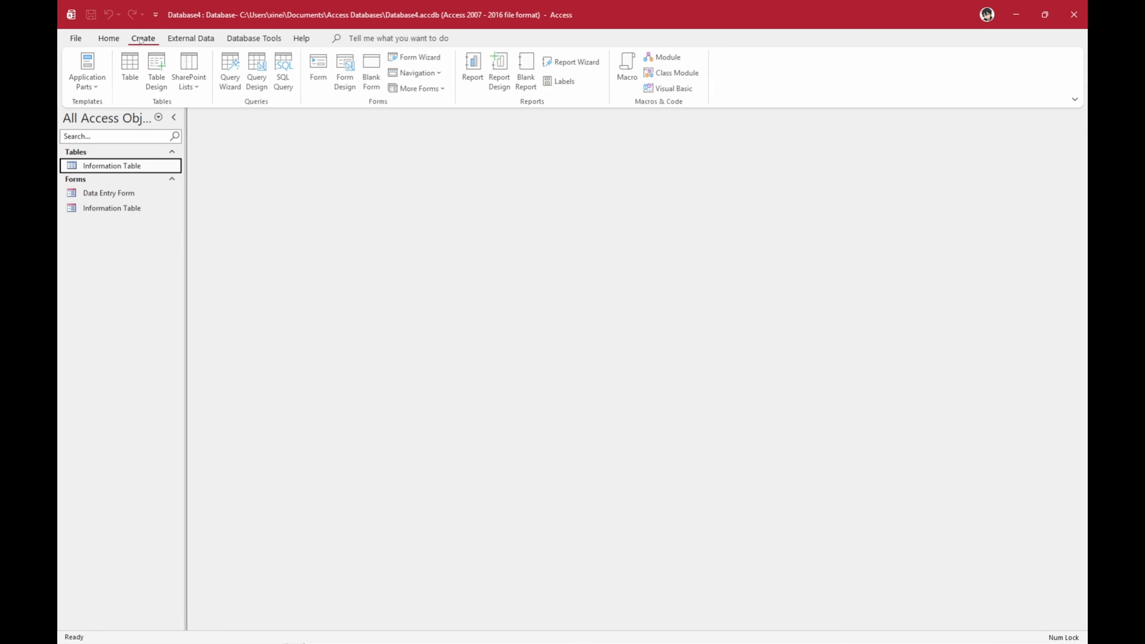
left_click(148, 40)
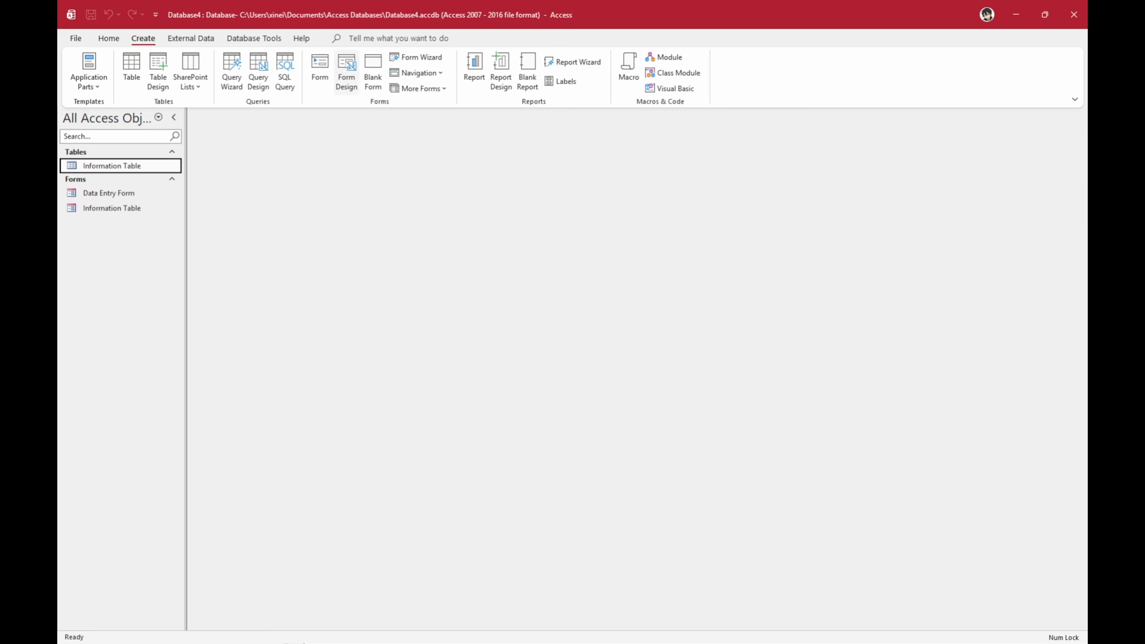
left_click(348, 70)
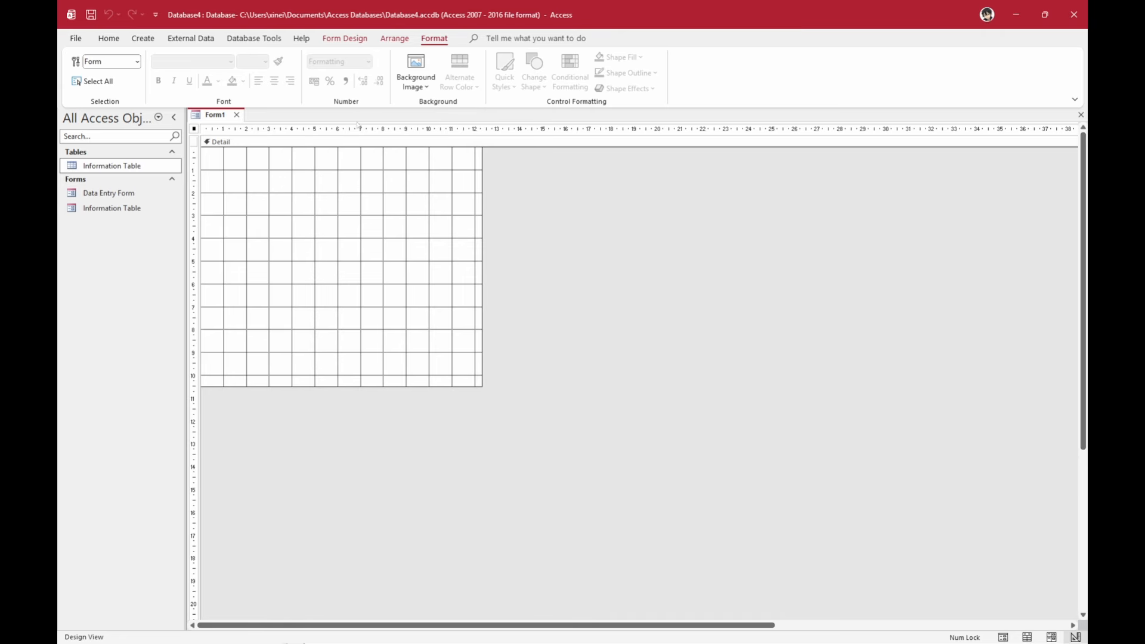
Set the new form's Record Source to Information Table
left_click(335, 180)
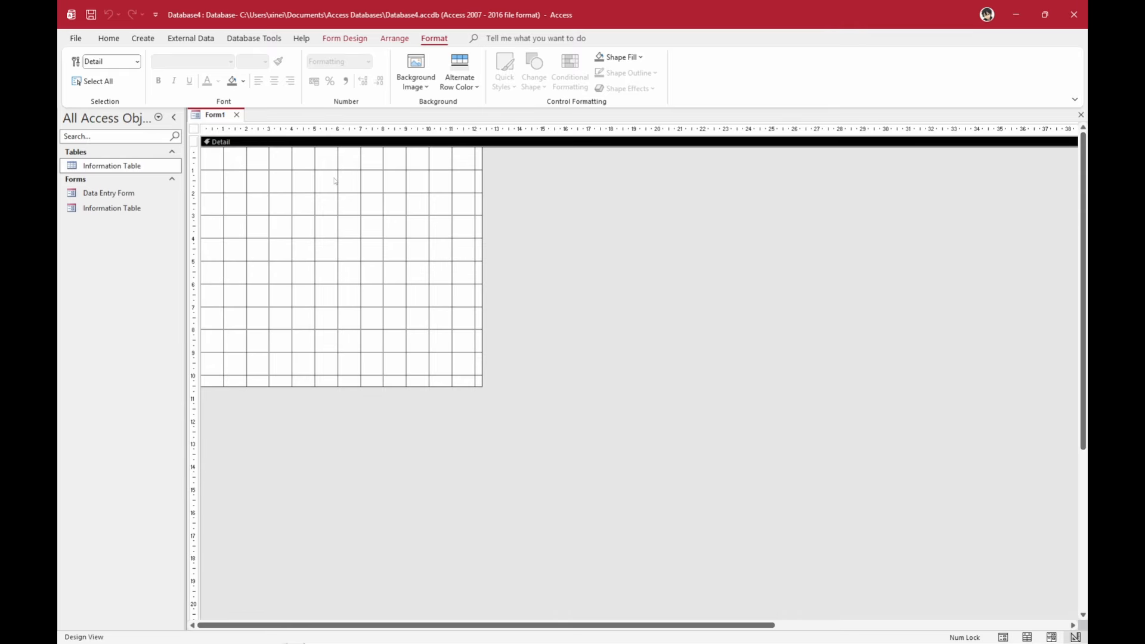
right_click(348, 181)
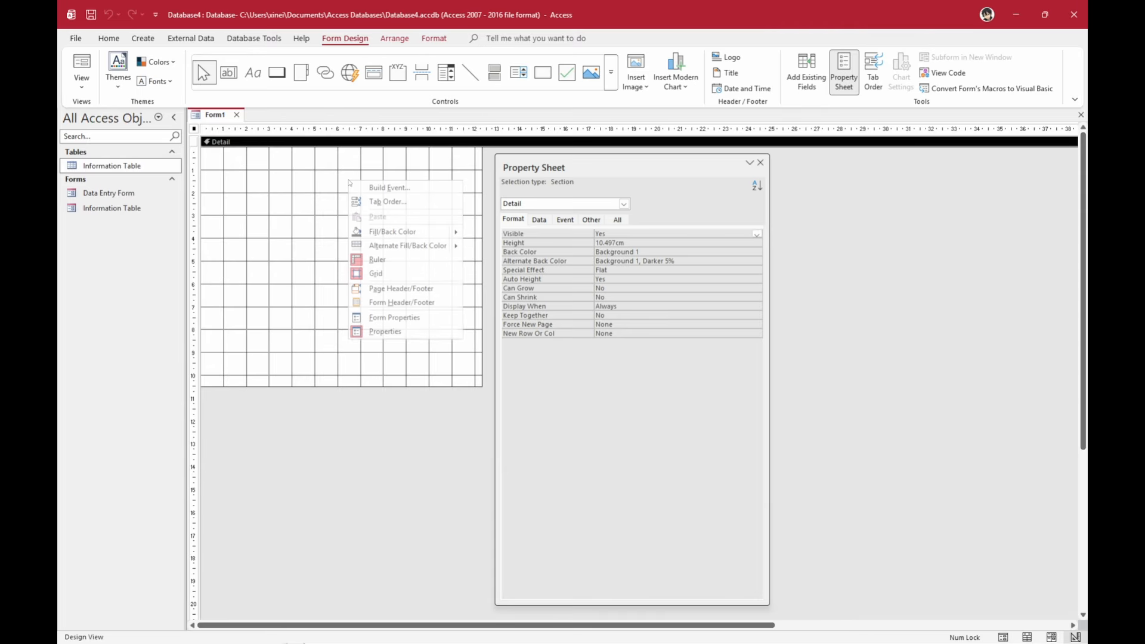
left_click(416, 320)
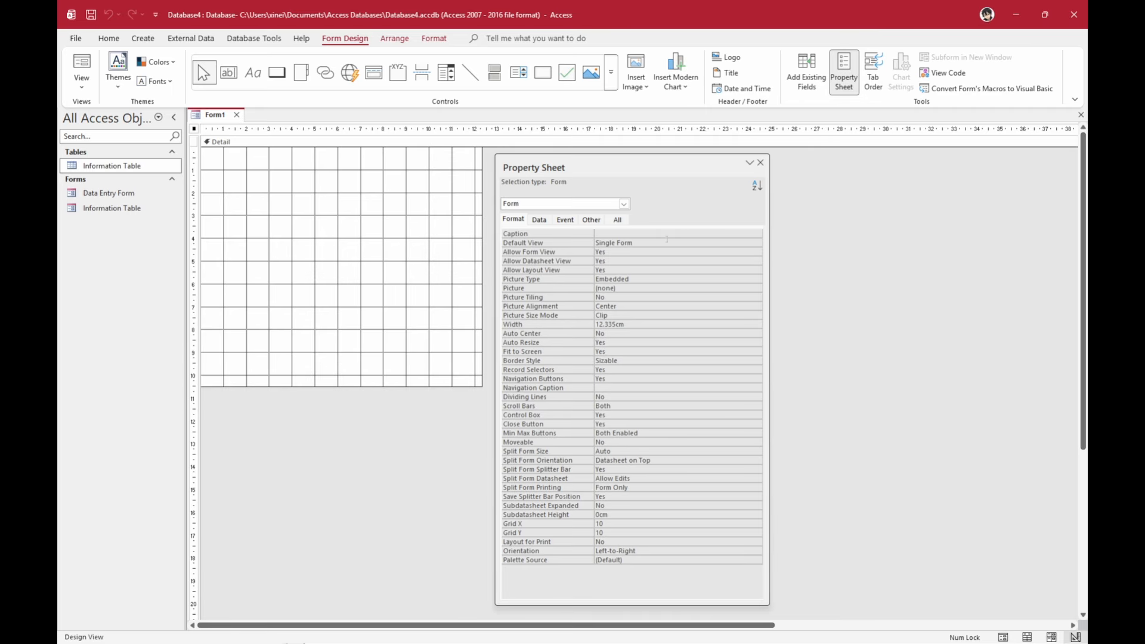
left_click(540, 220)
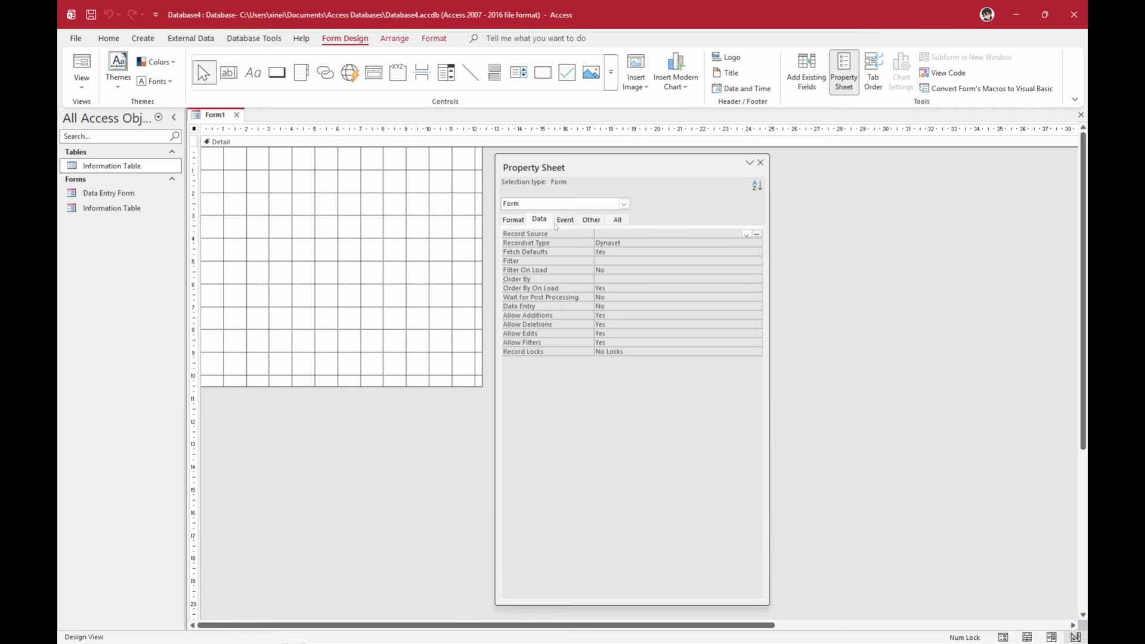
left_click(748, 235)
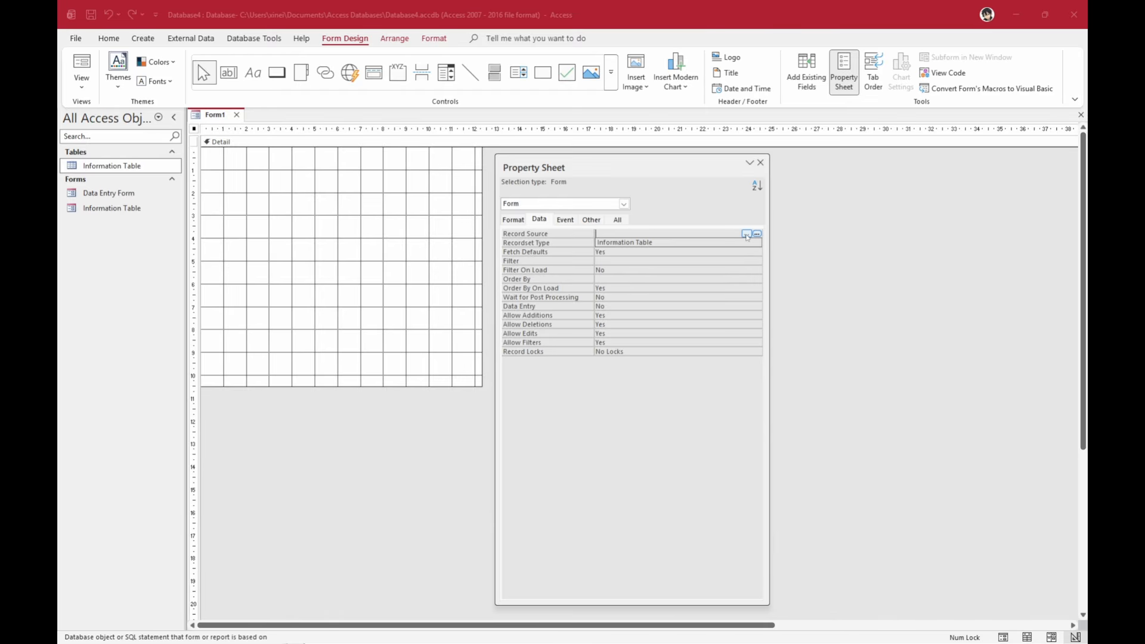
left_click(664, 243)
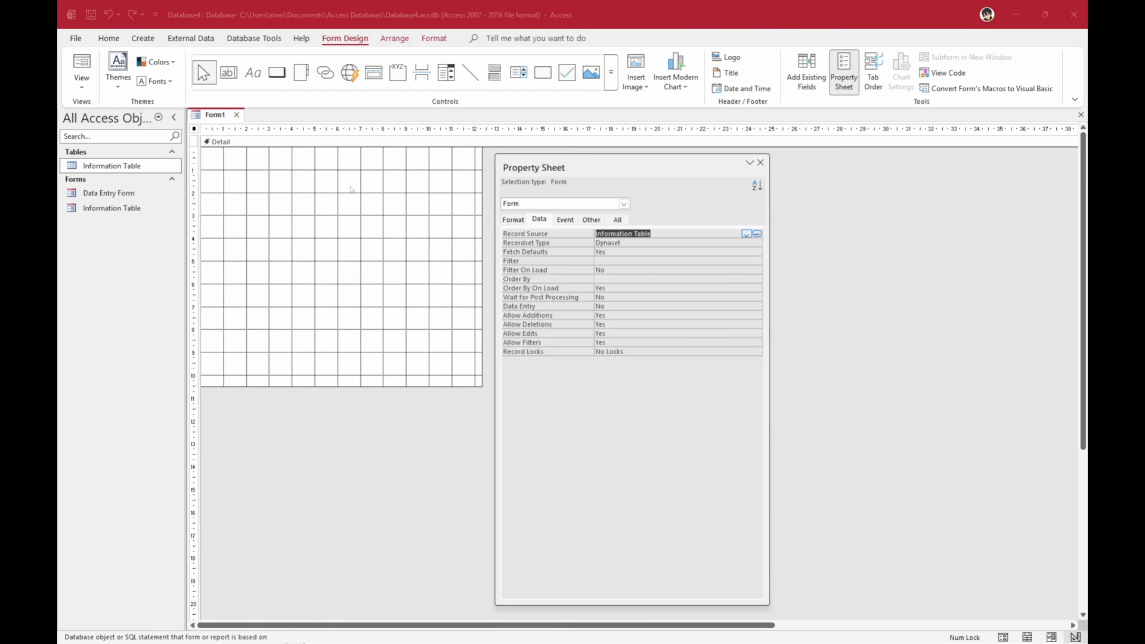
Place a text box bound to the Lastname field, shift it clear of its label and caption the label "Lastname"
left_click(228, 72)
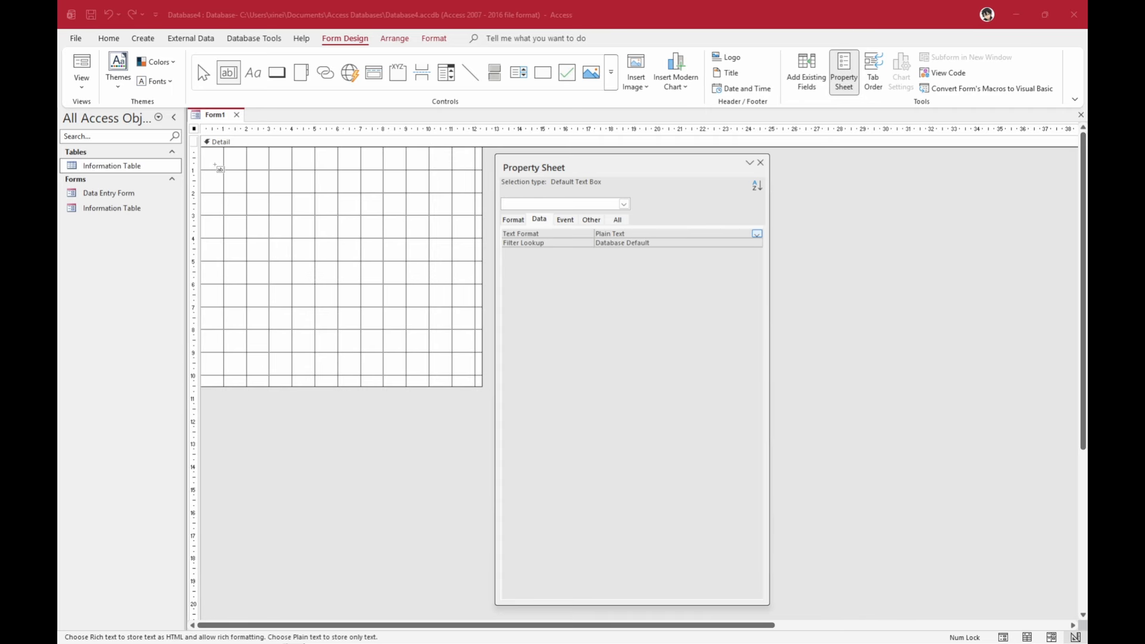
left_click(215, 166)
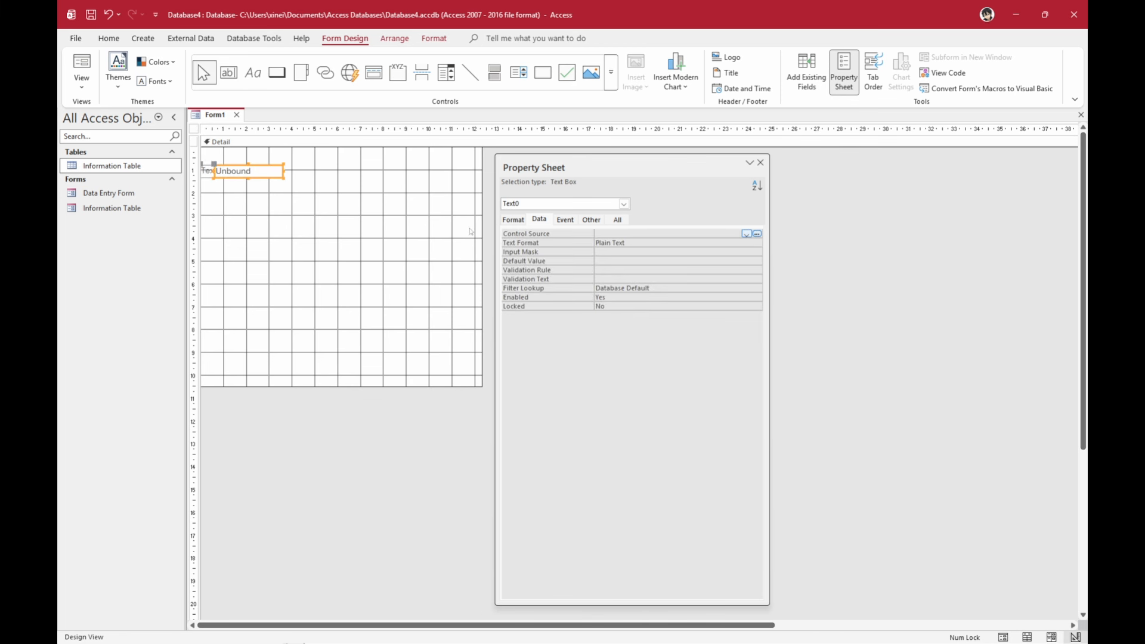
left_click(746, 234)
left_click(680, 242)
left_click_drag(214, 164, 253, 161)
left_click(212, 170)
type("Lastname")
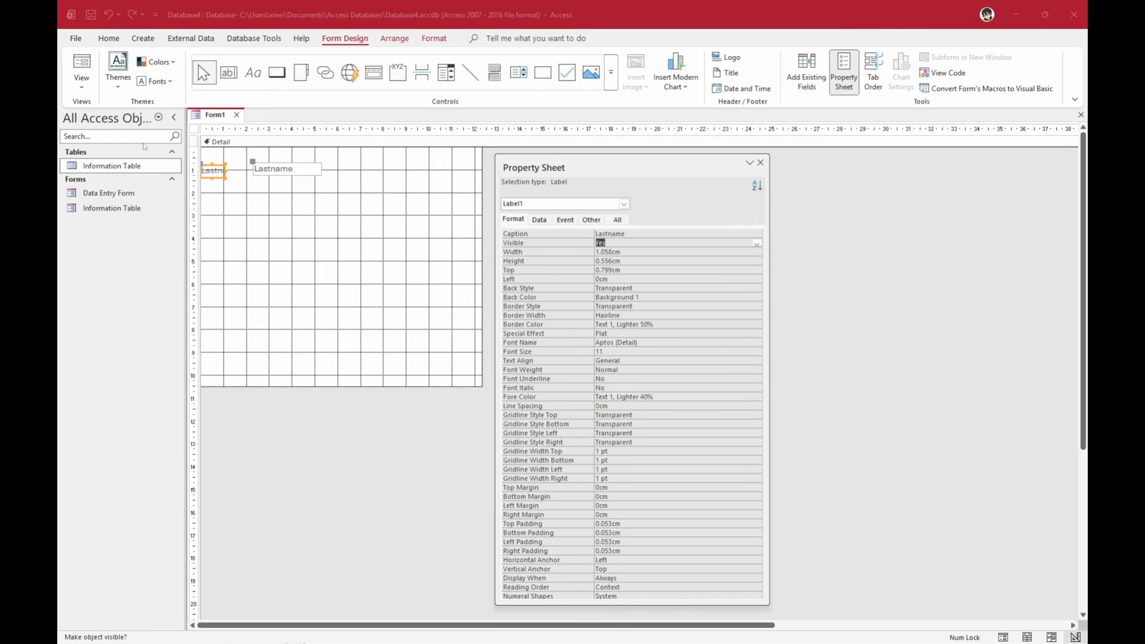
Move the Lastname label and text box up near the form's upper edge and widen the label to fit its caption
left_click(272, 169, "shift")
mouse_move(272, 169)
left_mouse_down()
mouse_move(282, 157)
mouse_move(248, 152)
mouse_move(269, 155)
left_mouse_up()
left_click(242, 161)
left_click(254, 160)
left_click(229, 160)
left_click(296, 160)
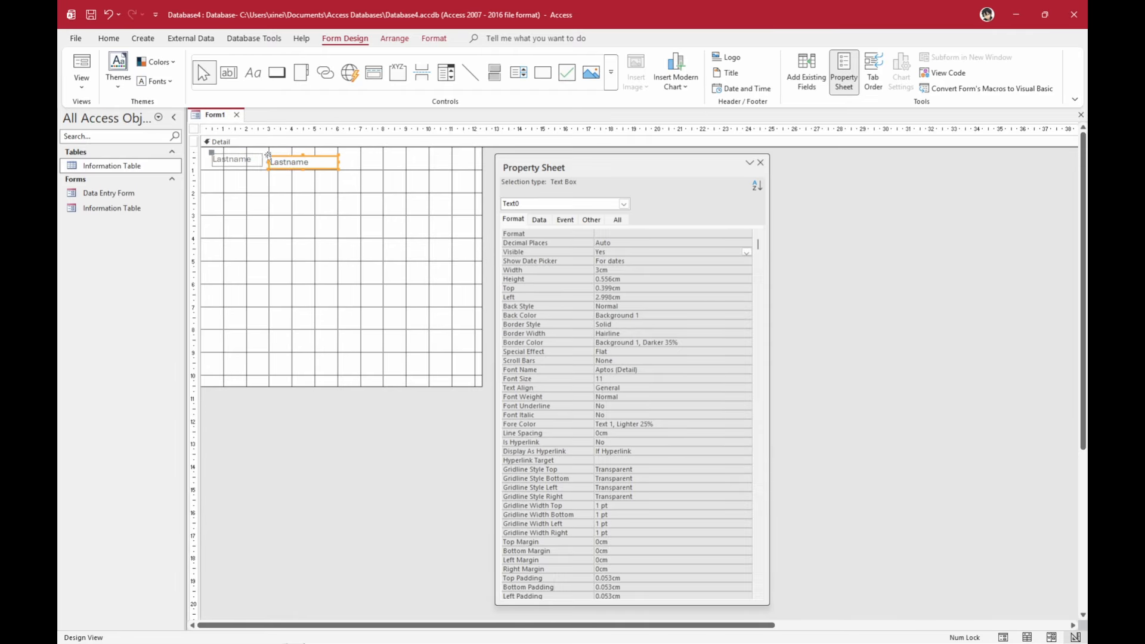
Align the Lastname label and text box along their top edges
left_click(253, 160, "shift")
left_click(395, 40)
left_click(714, 86)
left_click(720, 160)
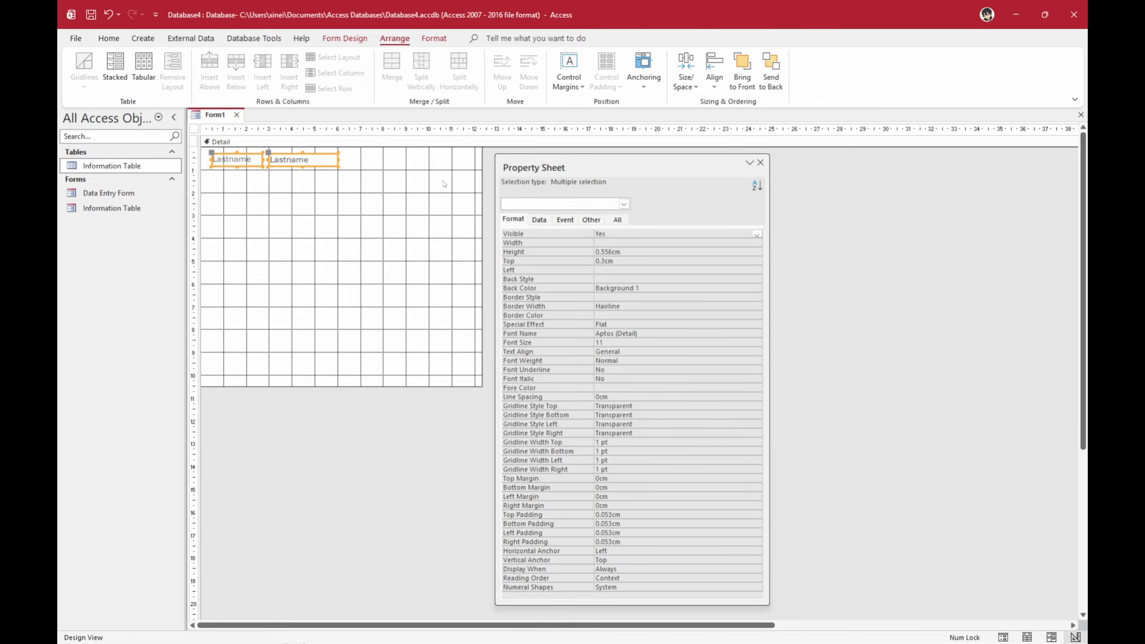
Widen the Lastname text box to about 4 cm
left_click(417, 186)
left_click(310, 160)
left_click_drag(339, 160, 359, 161)
left_click(382, 186)
Place a second text box below Lastname, caption its label "Firstname" and bind it to the Firstname field
left_click(355, 43)
left_click(229, 72)
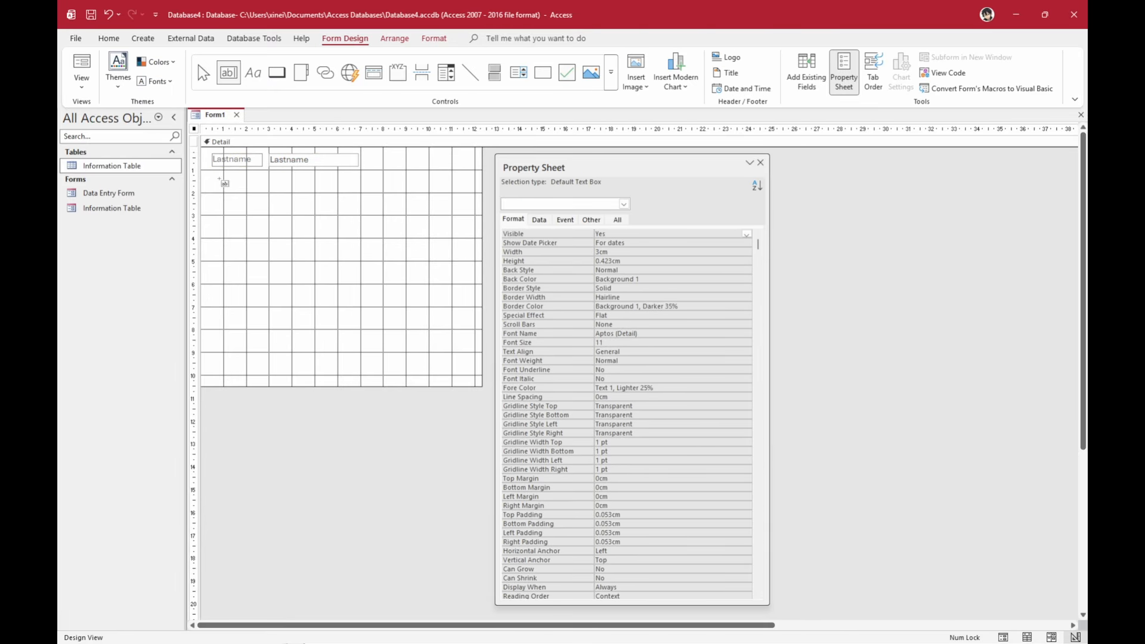
left_click(214, 178)
left_click_drag(212, 177, 267, 173)
left_click(210, 183)
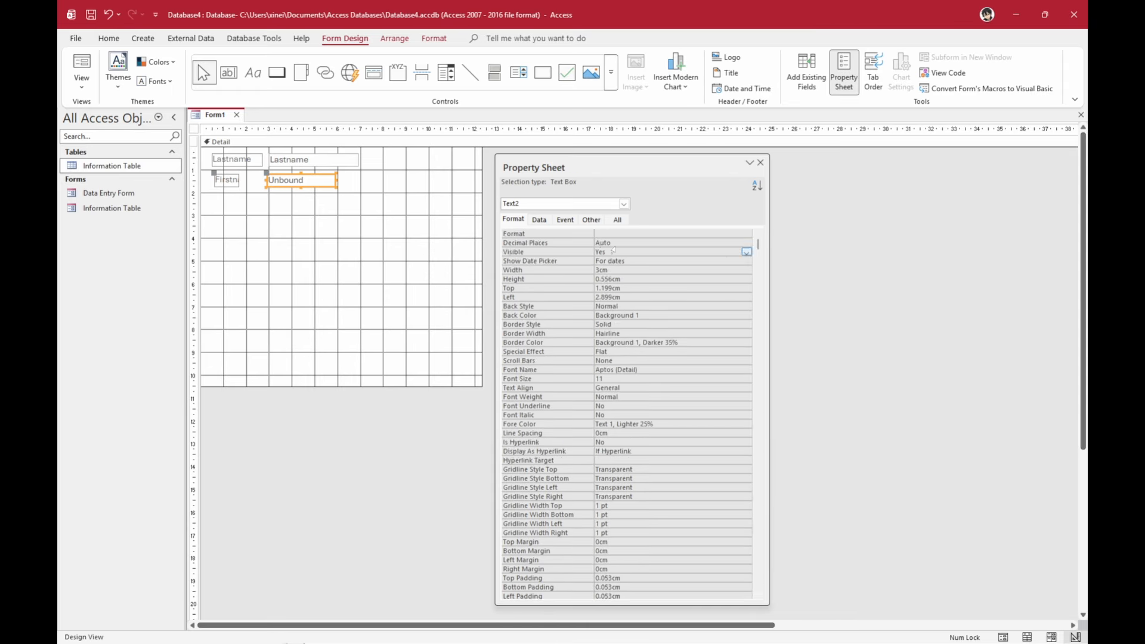
left_click(539, 220)
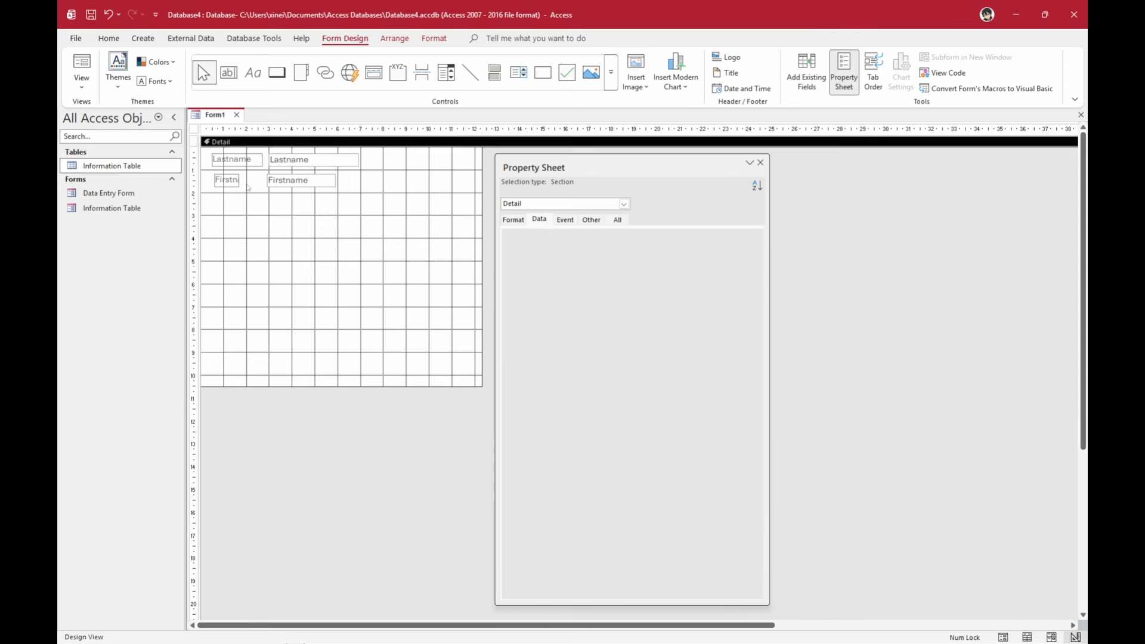
Fit and position the Firstname controls closely beneath the Lastname ones and align the left edges of the two text boxes
mouse_move(237, 182)
left_mouse_down()
mouse_move(251, 185)
mouse_move(235, 177)
left_mouse_up()
left_click_drag(239, 176, 292, 155)
left_click(291, 177)
left_click(304, 160, "shift")
left_click(395, 38)
left_click(714, 71)
left_click(731, 122)
left_click(296, 202)
Save the form as "Custom Form" and display it in Form View
right_click(215, 115)
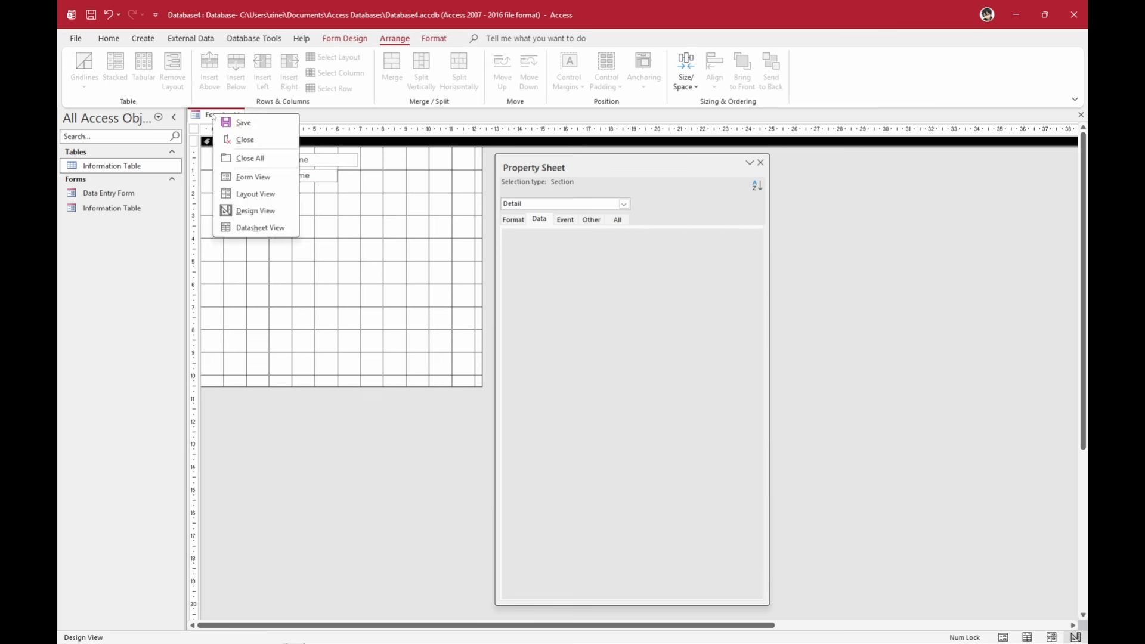
left_click(242, 123)
type("Custom Form")
key("Return")
left_click(109, 38)
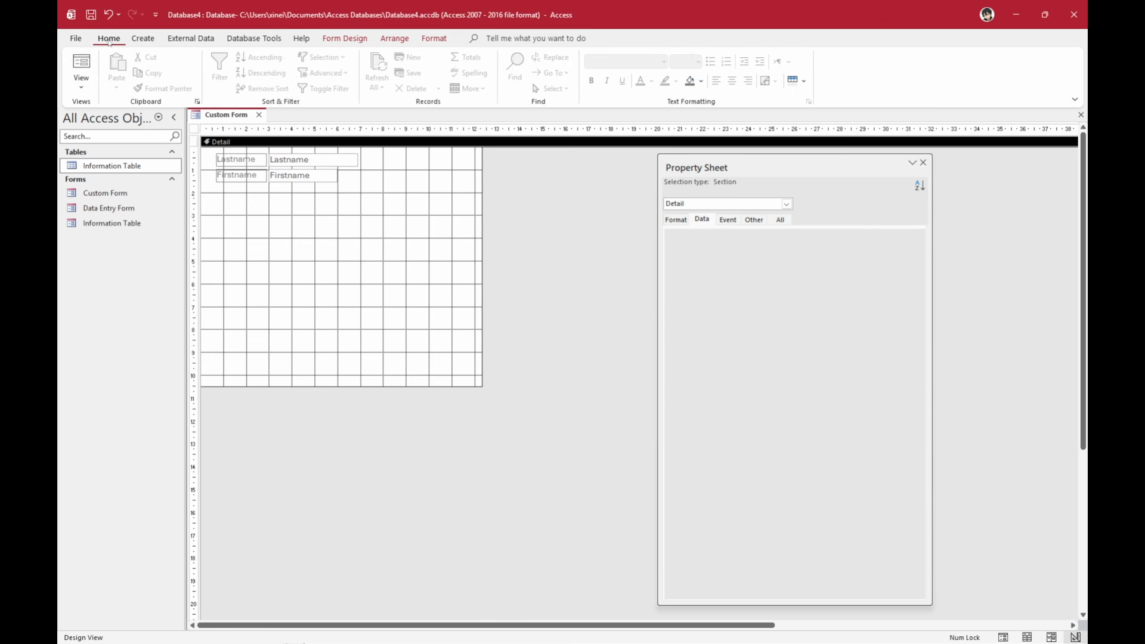
left_click(81, 65)
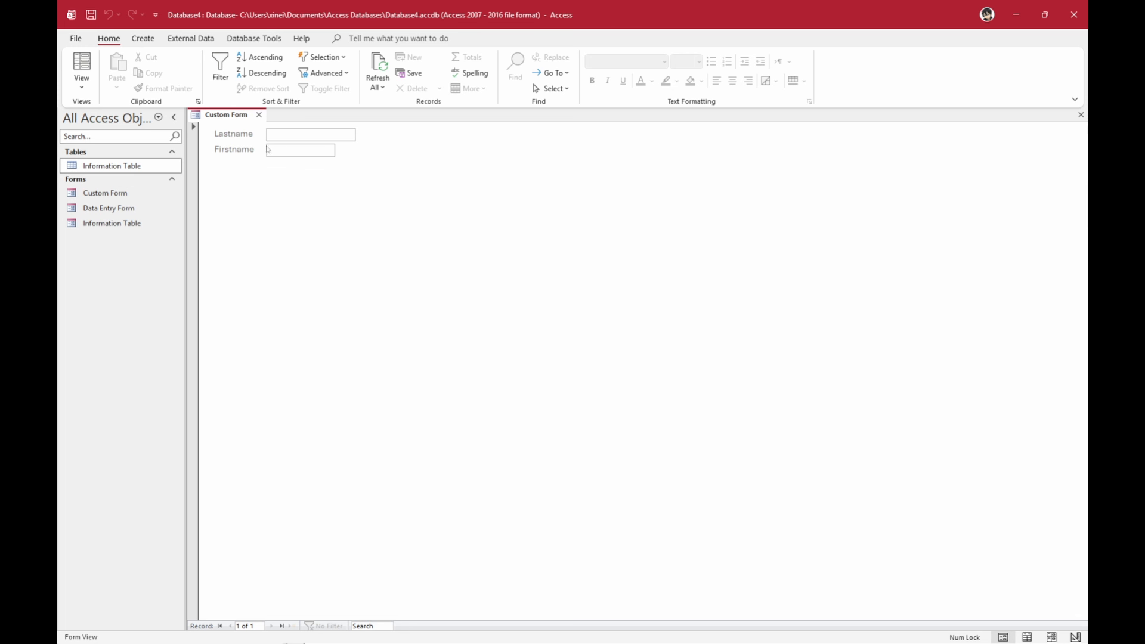